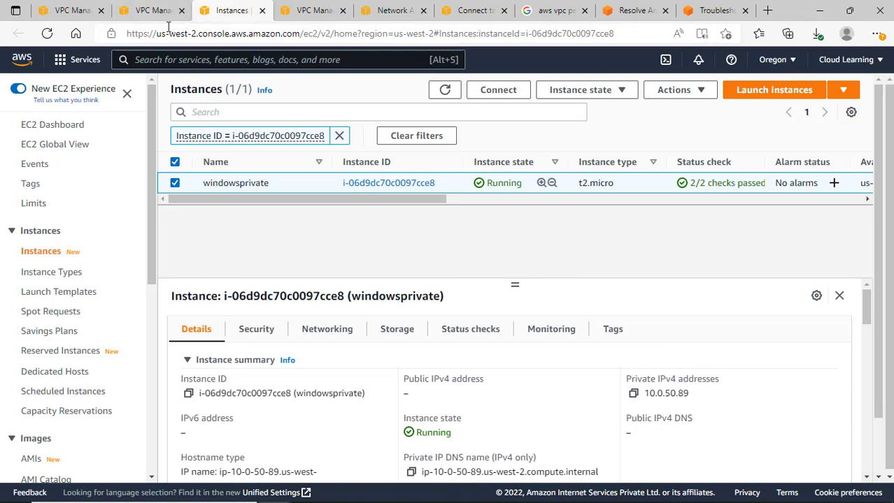
Open the list of peering connections in the VPC console.
{"action": "left_click", "coordinate": [68, 10]}
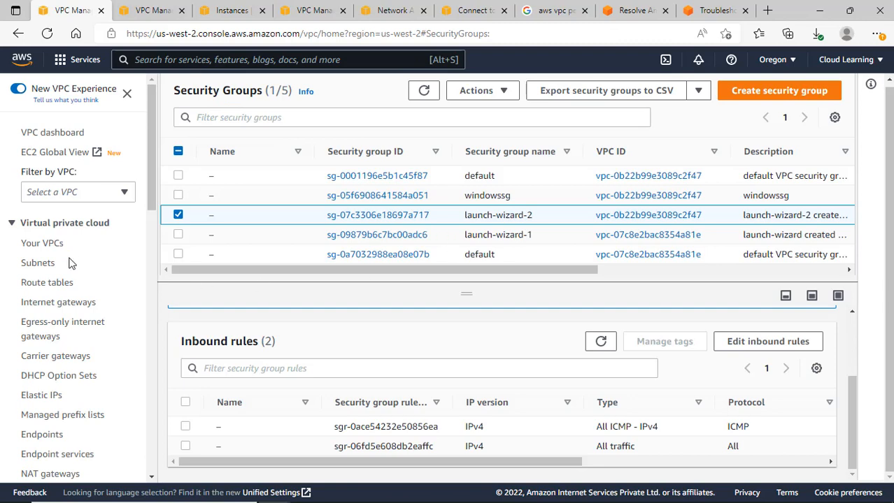
{"action": "scroll", "coordinate": [64, 262], "scroll_direction": "down", "scroll_amount": 4}
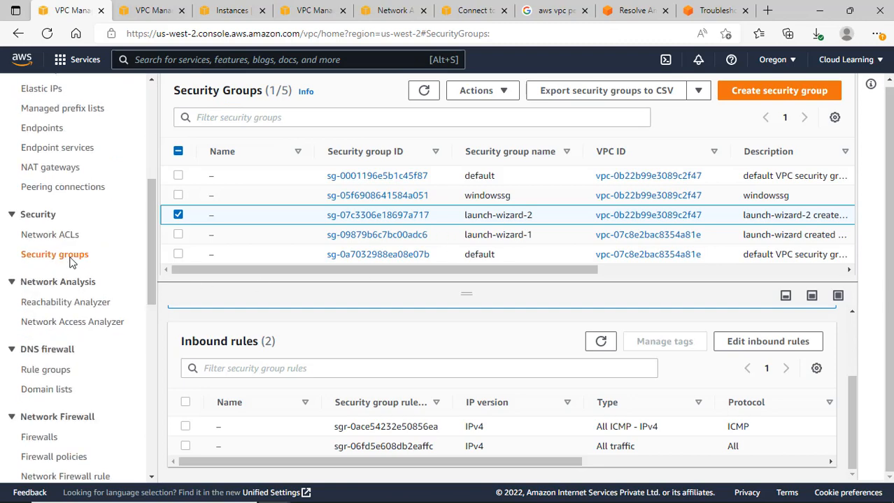
{"action": "left_click", "coordinate": [61, 188]}
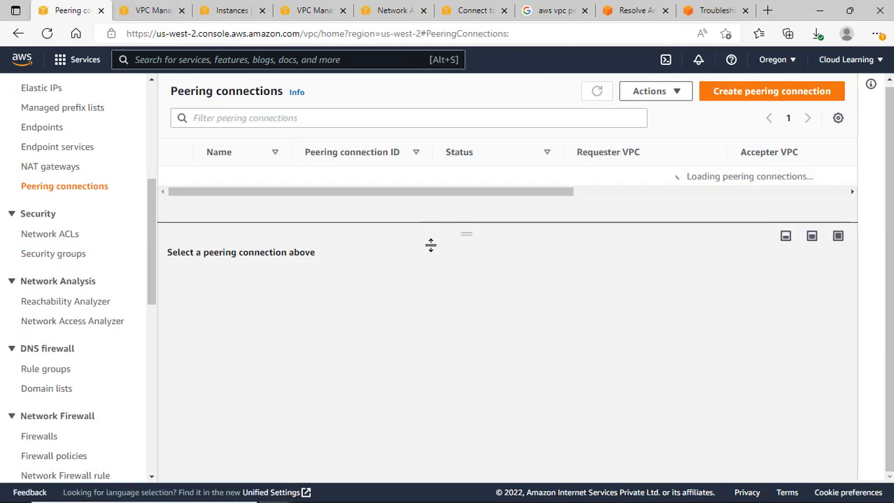
Open the list of VPCs and examine the details of tatavpc, including its IPv4 CIDR.
{"action": "scroll", "coordinate": [56, 204], "scroll_direction": "up", "scroll_amount": 4}
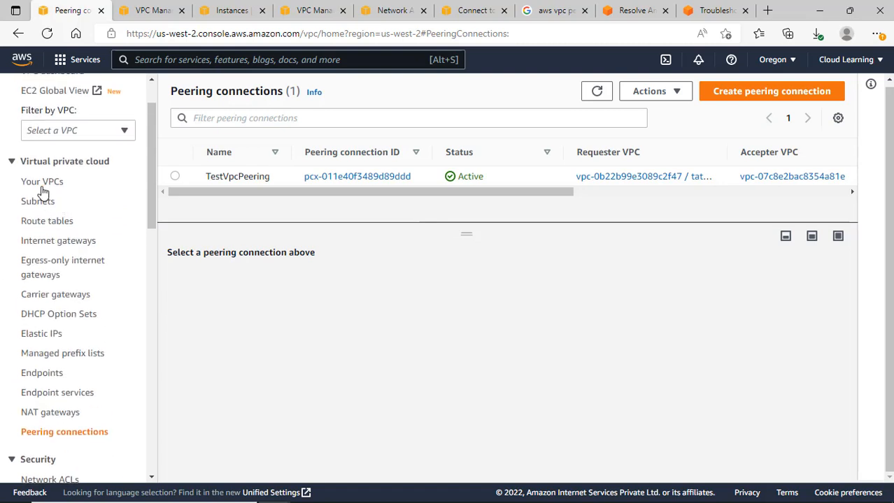
{"action": "left_click", "coordinate": [42, 183]}
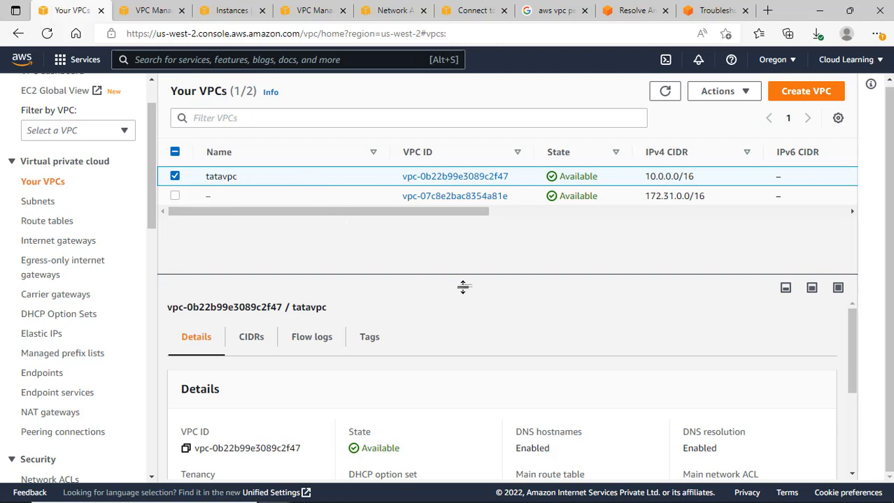
{"action": "left_click_drag", "start_coordinate": [464, 285], "coordinate": [470, 233]}
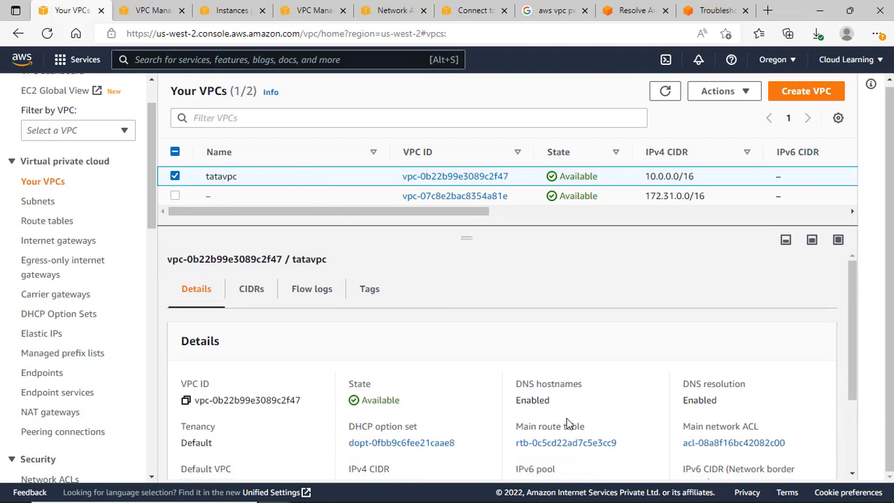
{"action": "scroll", "coordinate": [629, 448], "scroll_direction": "down", "scroll_amount": 1}
{"action": "scroll", "coordinate": [499, 397], "scroll_direction": "up", "scroll_amount": 1}
{"action": "scroll", "coordinate": [482, 409], "scroll_direction": "down", "scroll_amount": 1}
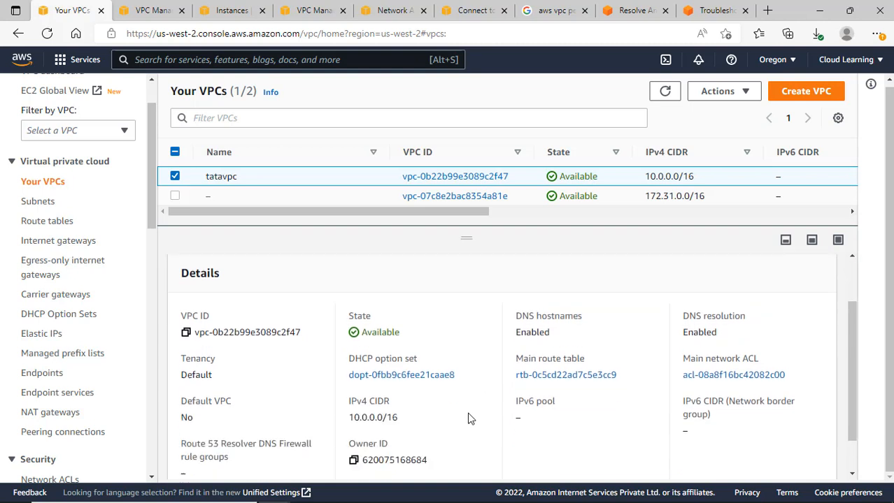
{"action": "left_click_drag", "start_coordinate": [349, 418], "coordinate": [398, 421]}
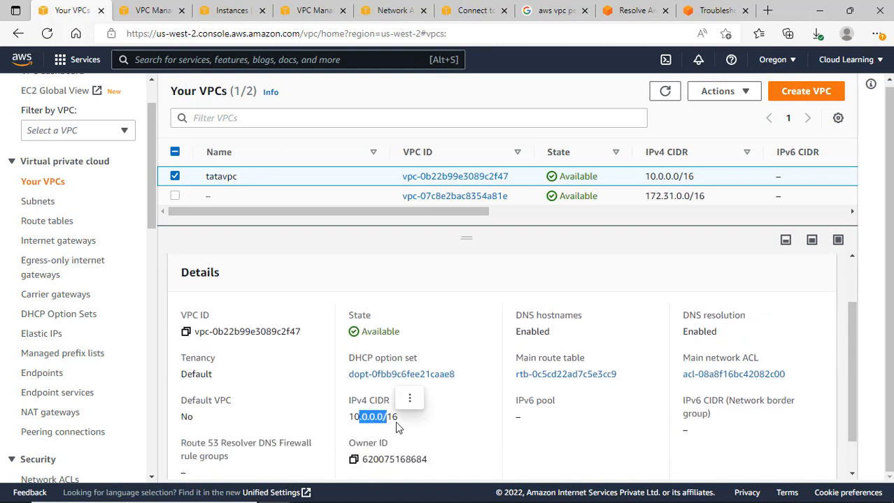
{"action": "scroll", "coordinate": [270, 340], "scroll_direction": "up", "scroll_amount": 1}
Open the subnets list and compare the private and public subnets of tatavpc, including their IPv4 CIDR ranges.
{"action": "left_click", "coordinate": [26, 204]}
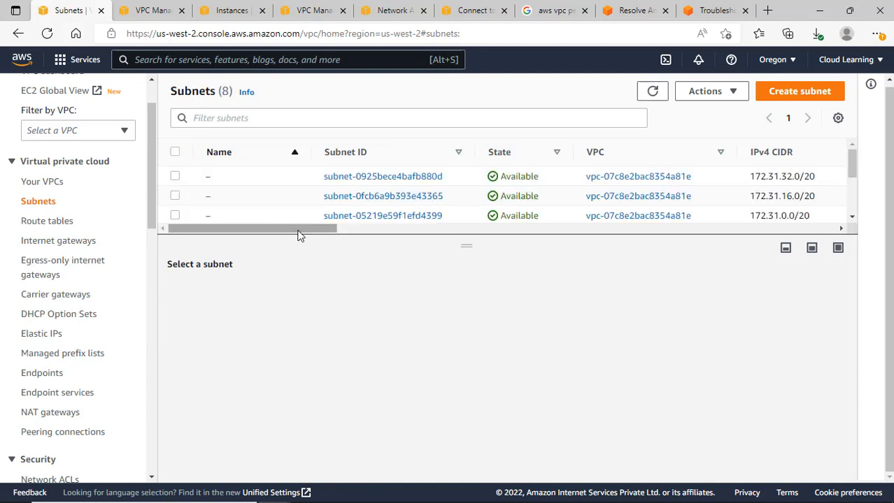
{"action": "left_click_drag", "start_coordinate": [464, 241], "coordinate": [472, 355]}
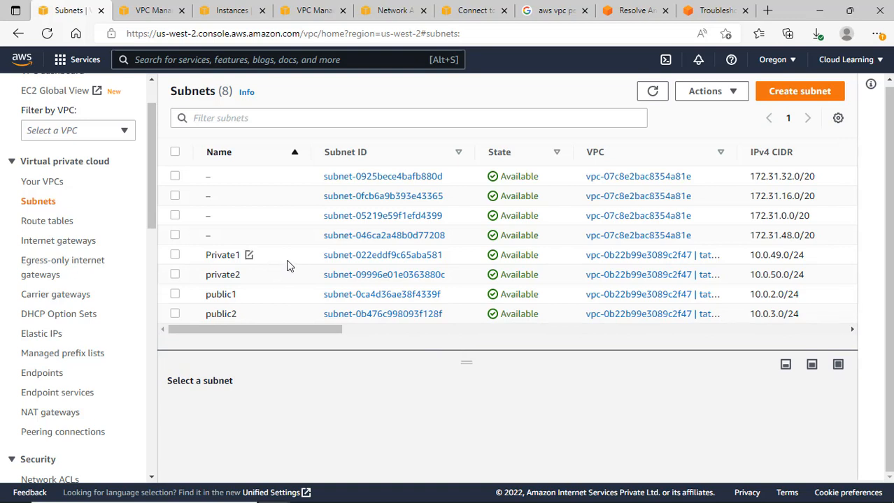
{"action": "left_click", "coordinate": [470, 255]}
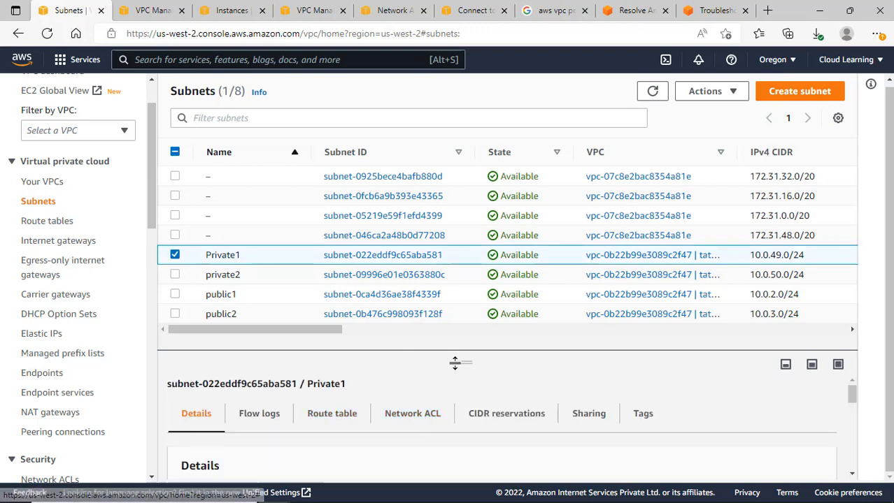
{"action": "mouse_move", "coordinate": [455, 359]}
{"action": "left_mouse_down"}
{"action": "mouse_move", "coordinate": [467, 294]}
{"action": "mouse_move", "coordinate": [469, 350]}
{"action": "left_mouse_up"}
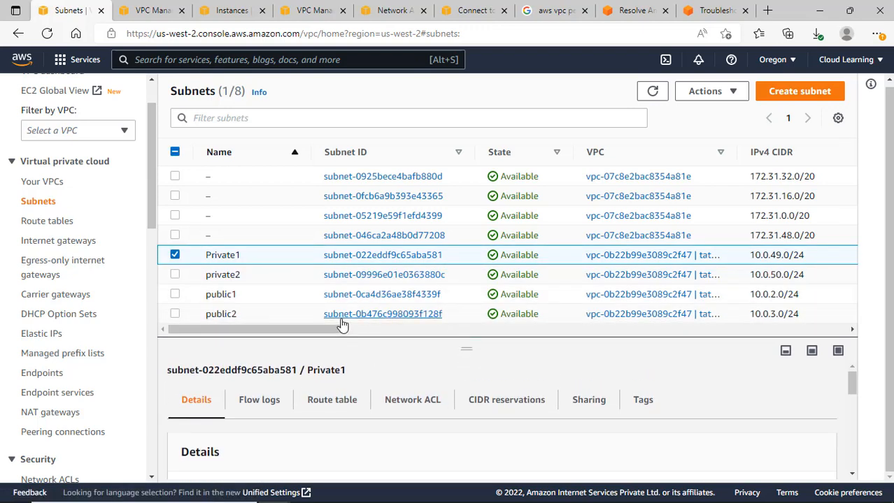
{"action": "left_click_drag", "start_coordinate": [323, 328], "coordinate": [407, 329]}
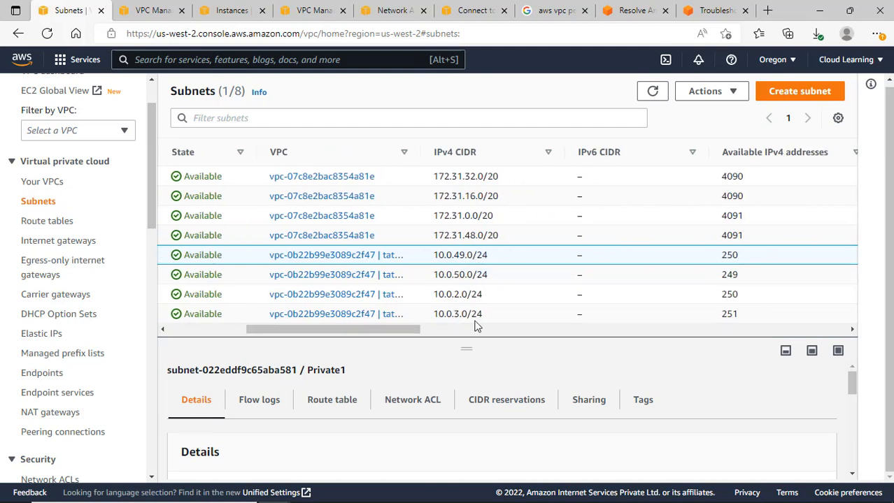
{"action": "left_click_drag", "start_coordinate": [418, 332], "coordinate": [283, 338]}
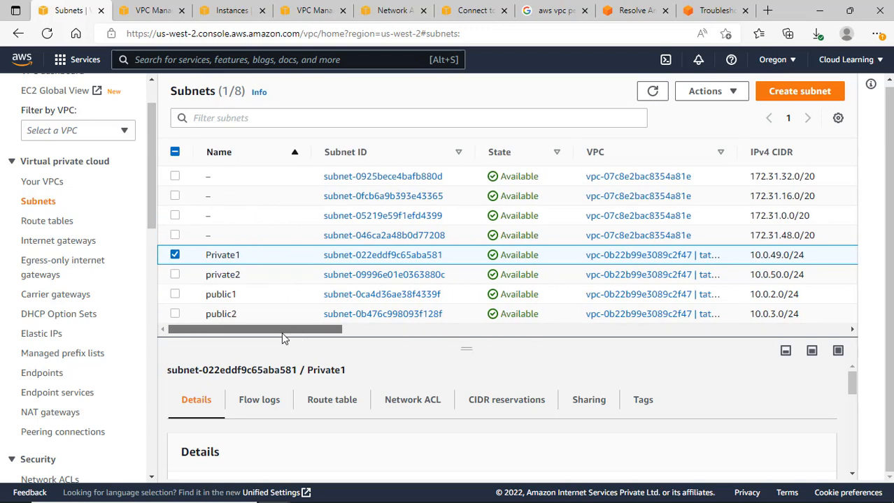
{"action": "left_click", "coordinate": [264, 296]}
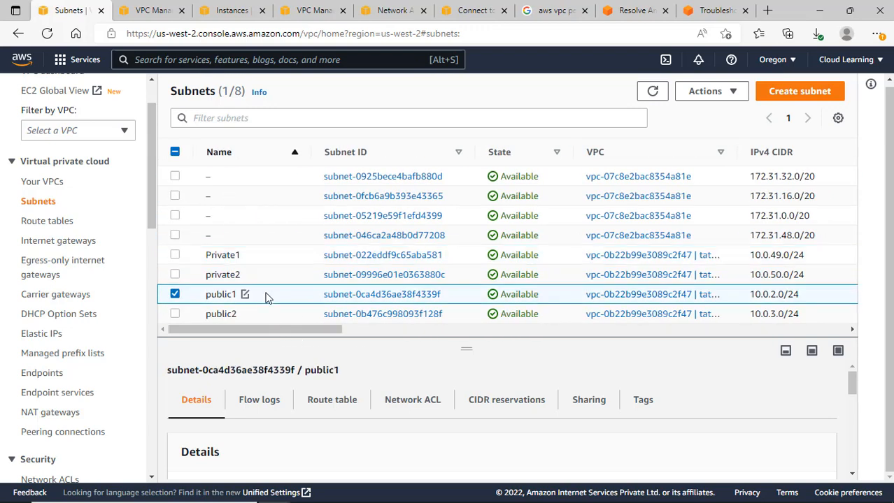
{"action": "left_click", "coordinate": [256, 259]}
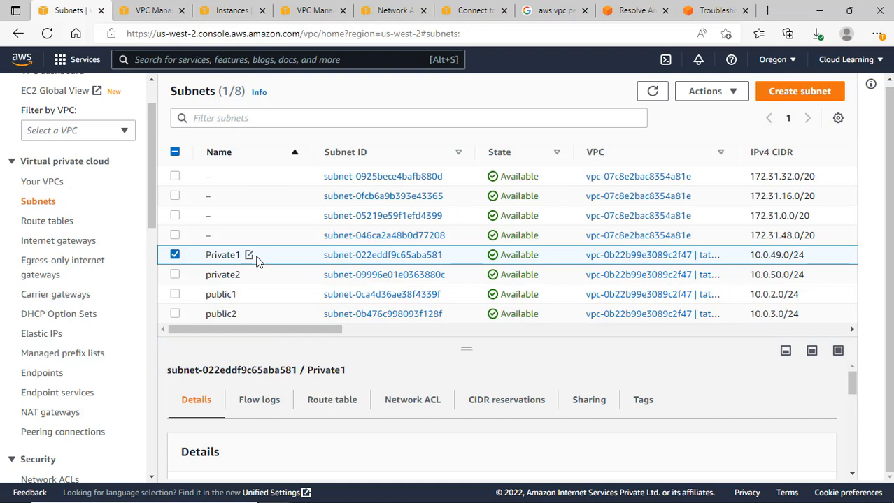
Check the route tables list, and examine the unnamed default VPC's details, including its IPv4 CIDR.
{"action": "left_click", "coordinate": [57, 222]}
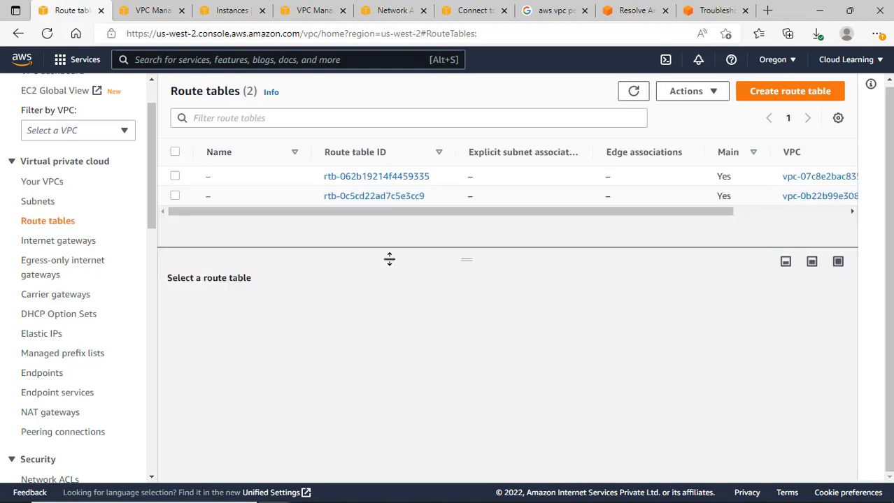
{"action": "left_click", "coordinate": [42, 183]}
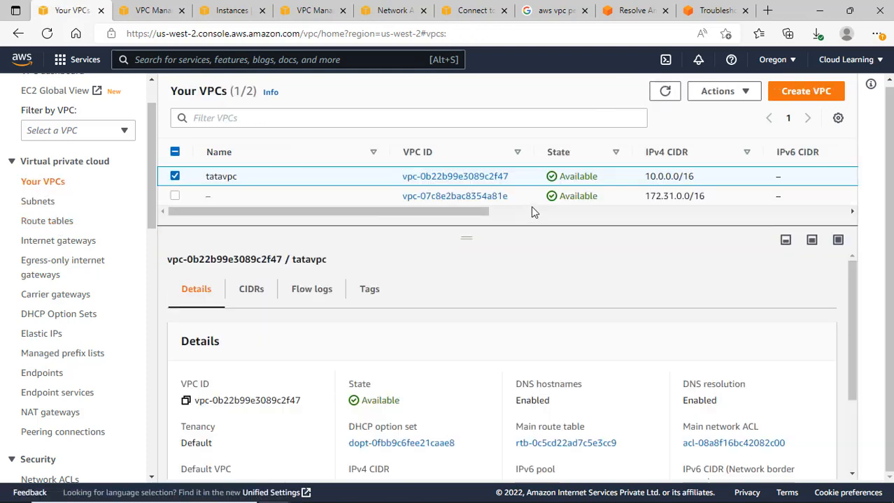
{"action": "left_click", "coordinate": [349, 201]}
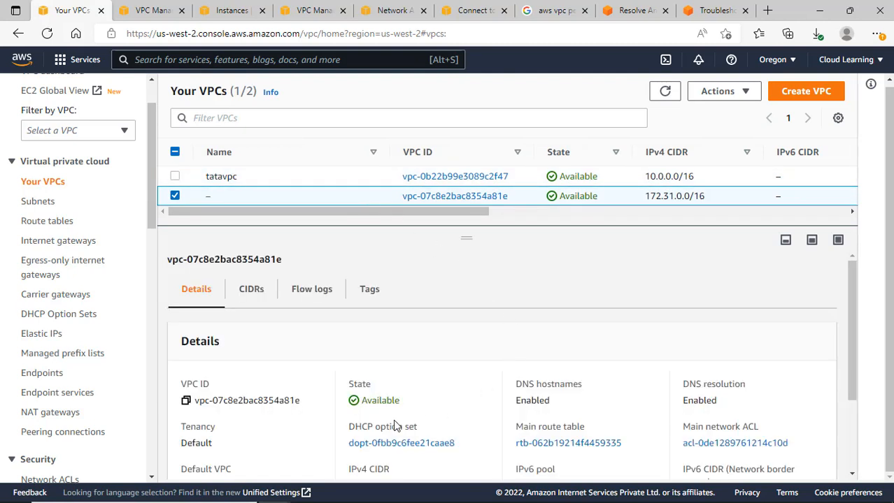
{"action": "scroll", "coordinate": [446, 414], "scroll_direction": "down", "scroll_amount": 1}
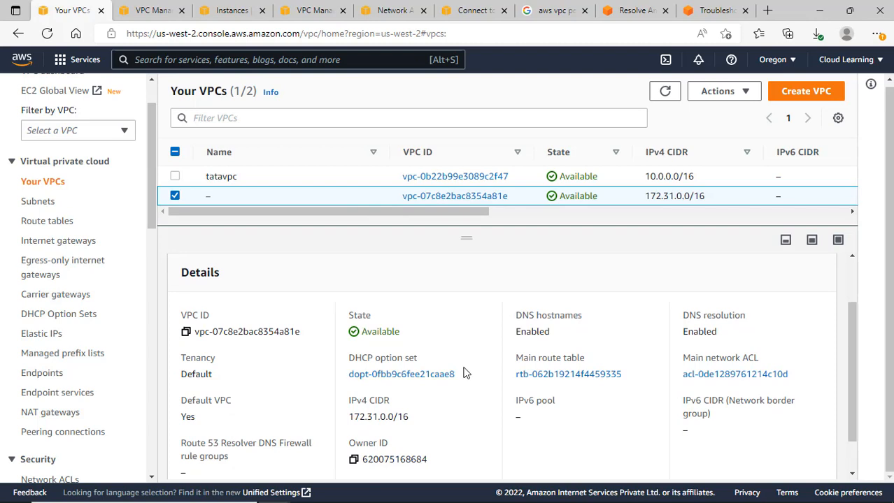
{"action": "scroll", "coordinate": [463, 373], "scroll_direction": "up", "scroll_amount": 1}
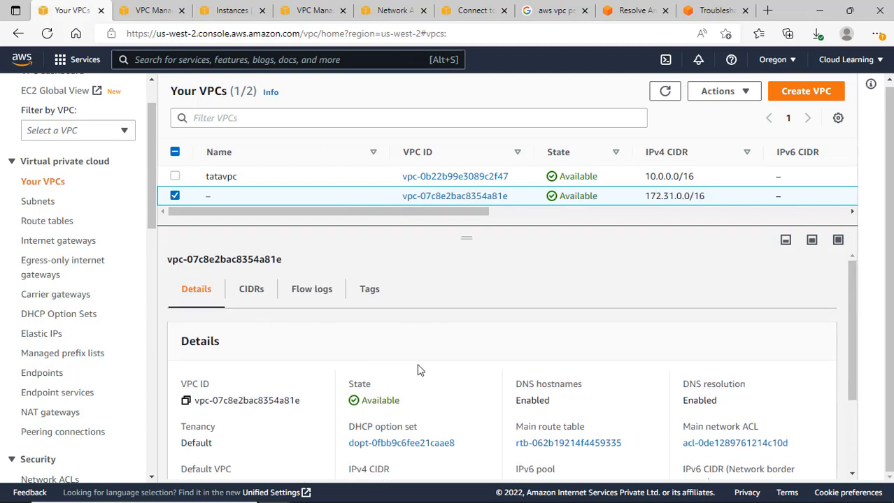
{"action": "scroll", "coordinate": [454, 383], "scroll_direction": "down", "scroll_amount": 1}
{"action": "scroll", "coordinate": [455, 383], "scroll_direction": "up", "scroll_amount": 1}
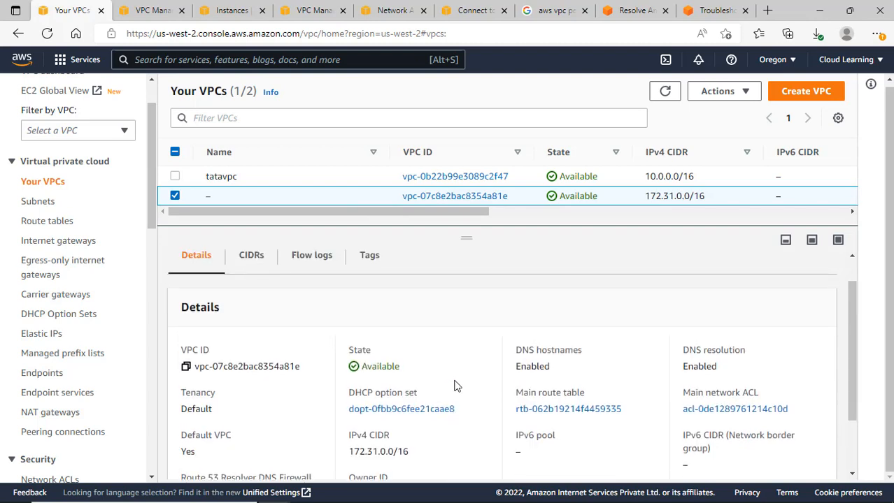
{"action": "scroll", "coordinate": [359, 413], "scroll_direction": "down", "scroll_amount": 1}
{"action": "triple_click", "coordinate": [384, 417]}
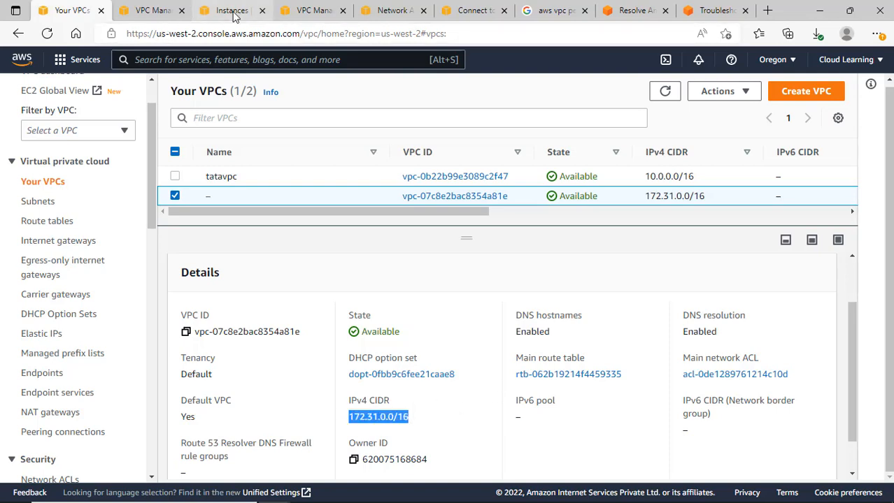
Clear the instance ID filter in the EC2 instances list and check the private IPv4 address of windowsprivate.
{"action": "left_click", "coordinate": [233, 11]}
{"action": "left_click", "coordinate": [339, 136]}
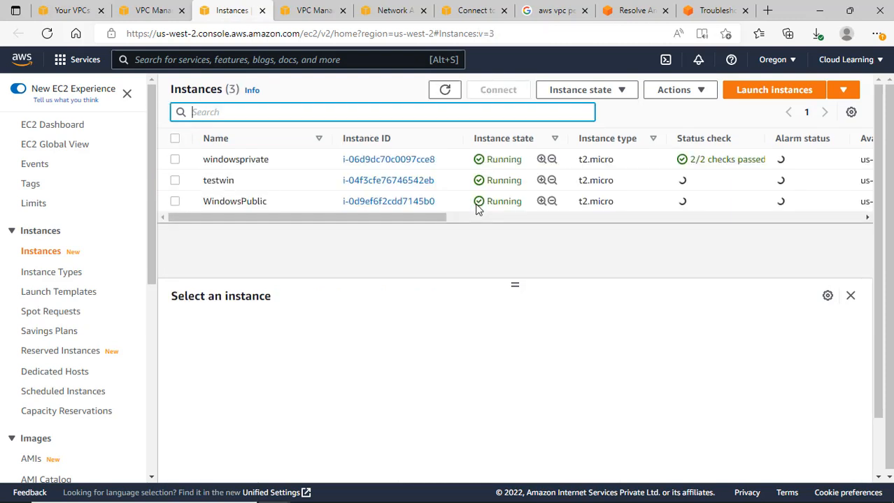
{"action": "left_click", "coordinate": [175, 160]}
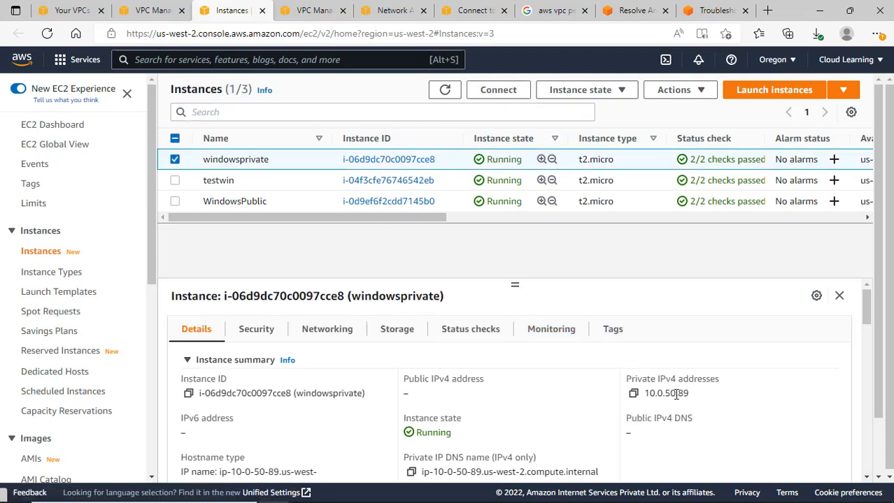
{"action": "left_click_drag", "start_coordinate": [699, 394], "coordinate": [675, 393]}
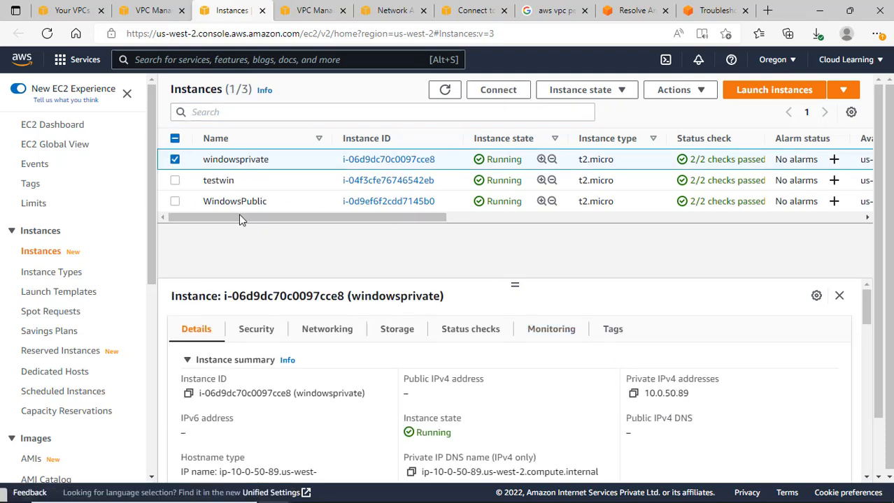
Compare the private IPv4 address and instance details of testwin with those of windowsprivate.
{"action": "left_click", "coordinate": [272, 181]}
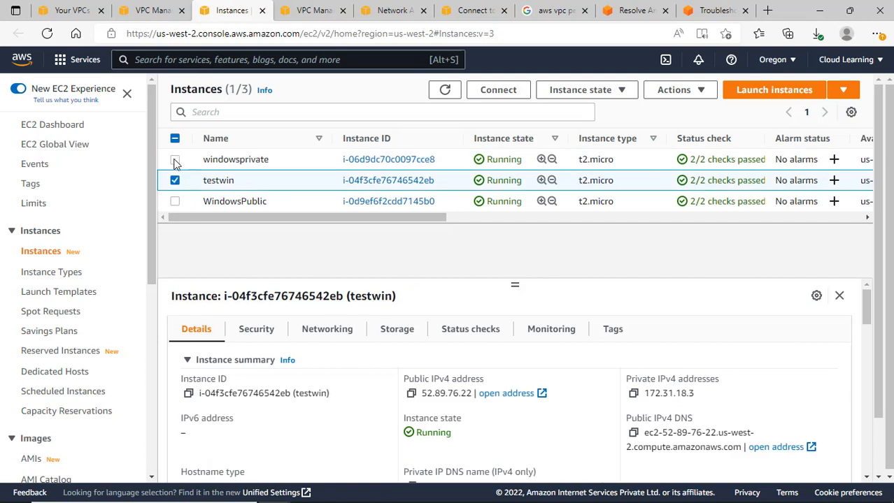
{"action": "left_click_drag", "start_coordinate": [649, 393], "coordinate": [697, 398]}
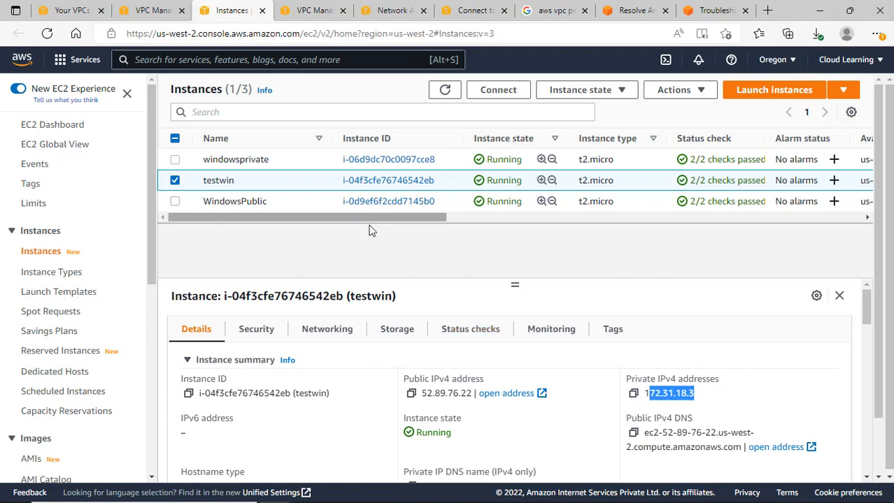
{"action": "scroll", "coordinate": [599, 426], "scroll_direction": "down", "scroll_amount": 1}
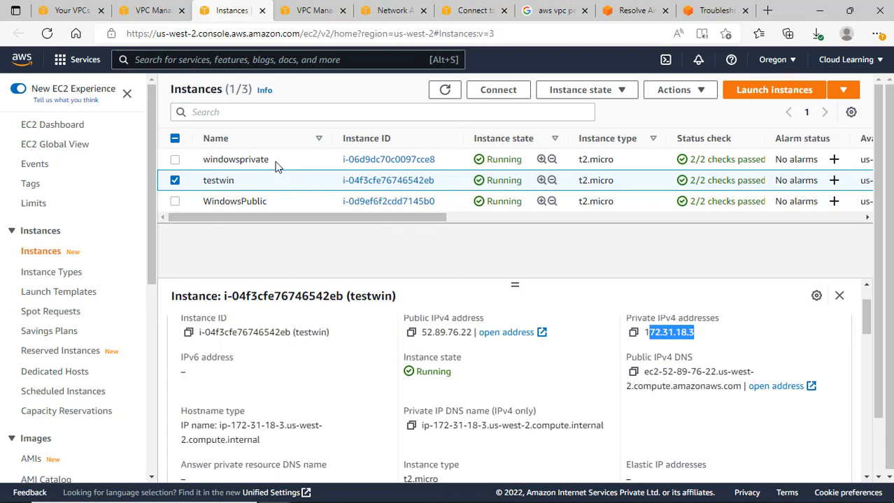
{"action": "left_click", "coordinate": [313, 161]}
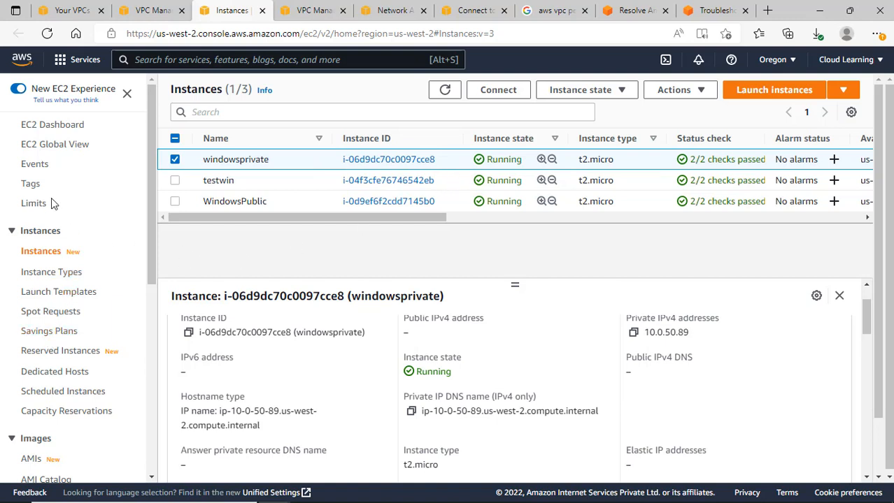
Return to the VPC peering connections and examine the requester and accepter details of TestVpcPeering.
{"action": "left_click", "coordinate": [76, 11]}
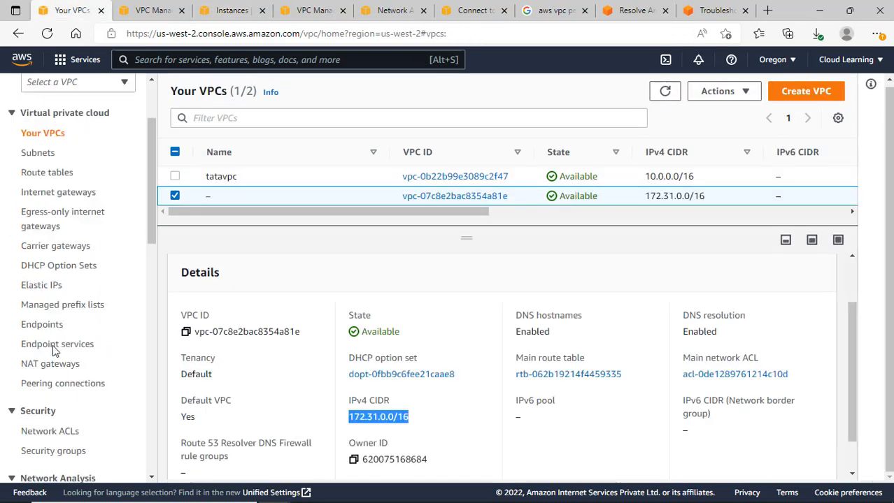
{"action": "scroll", "coordinate": [52, 350], "scroll_direction": "down", "scroll_amount": 2}
{"action": "left_click", "coordinate": [106, 253]}
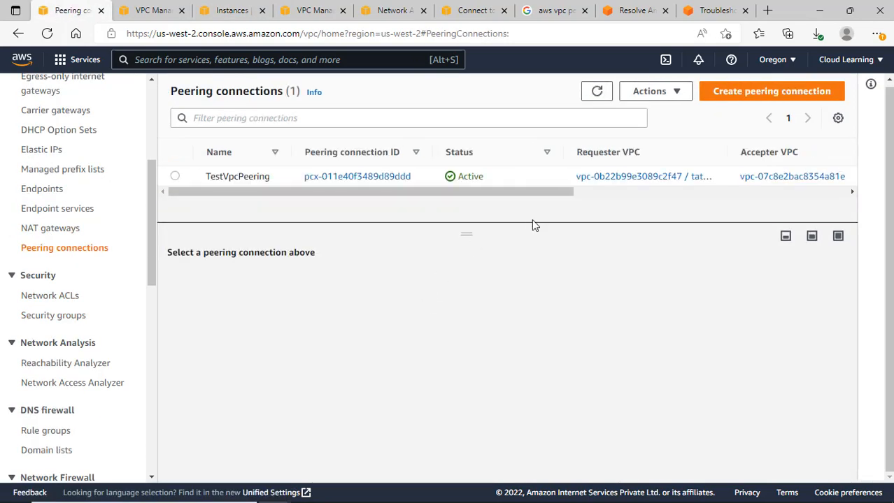
{"action": "mouse_move", "coordinate": [465, 235]}
{"action": "left_mouse_down"}
{"action": "mouse_move", "coordinate": [473, 281]}
{"action": "mouse_move", "coordinate": [483, 234]}
{"action": "left_mouse_up"}
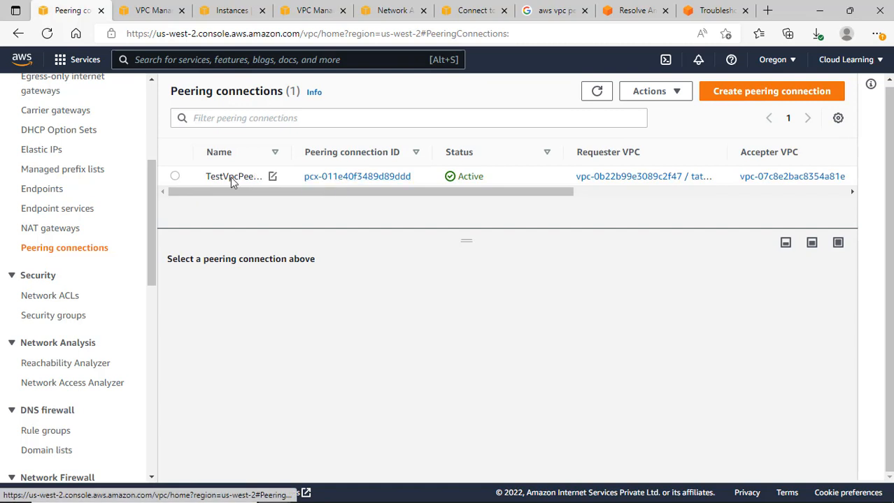
{"action": "left_click", "coordinate": [174, 177]}
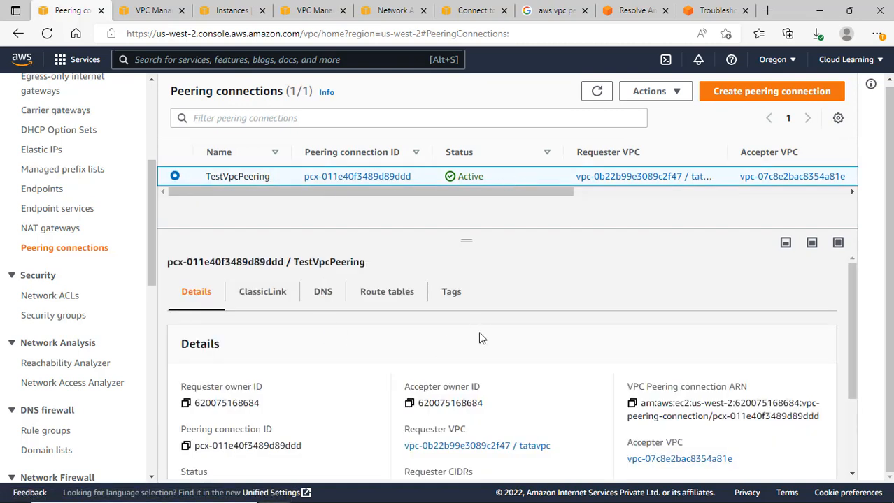
{"action": "scroll", "coordinate": [529, 267], "scroll_direction": "down", "scroll_amount": 2}
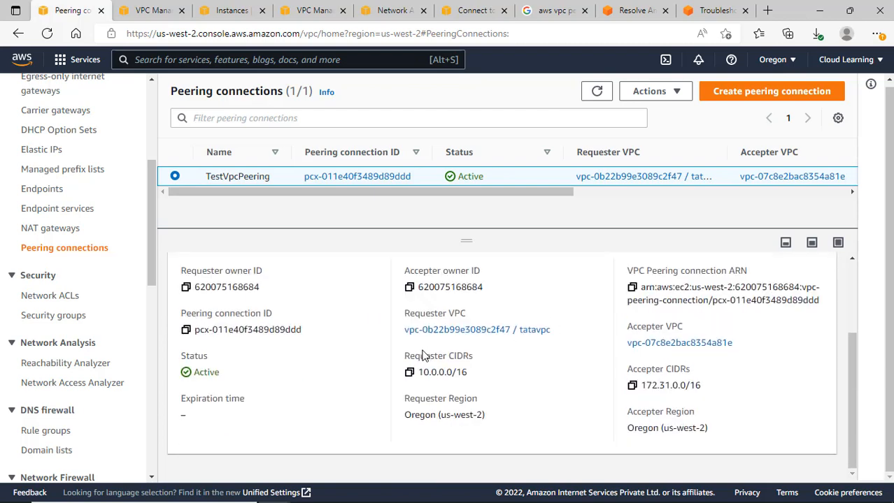
Compare the requester CIDR with the accepter CIDR of TestVpcPeering.
{"action": "left_click_drag", "start_coordinate": [419, 372], "coordinate": [447, 372]}
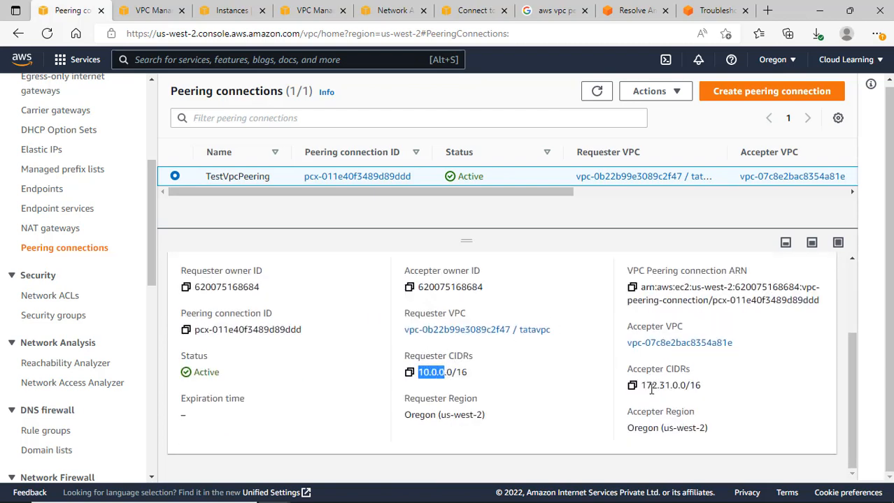
{"action": "left_click", "coordinate": [430, 372]}
{"action": "left_click_drag", "start_coordinate": [429, 373], "coordinate": [456, 373]}
{"action": "left_click_drag", "start_coordinate": [660, 386], "coordinate": [700, 386]}
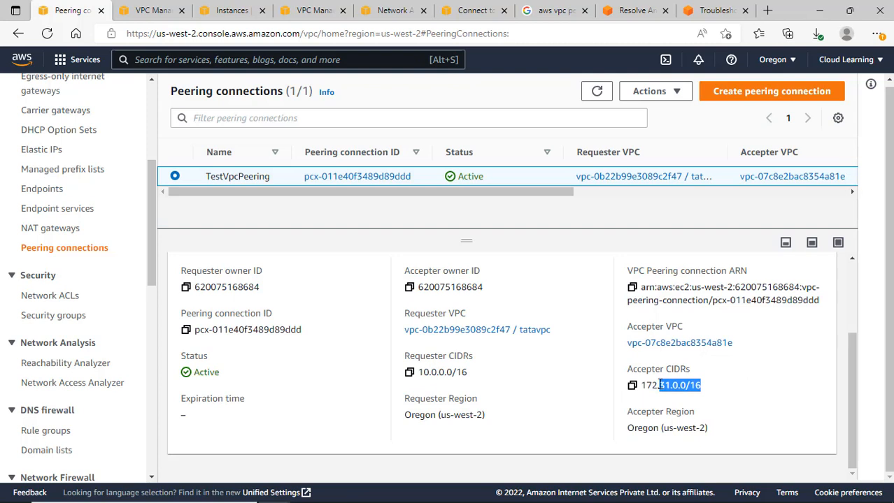
{"action": "scroll", "coordinate": [685, 391], "scroll_direction": "up", "scroll_amount": 1}
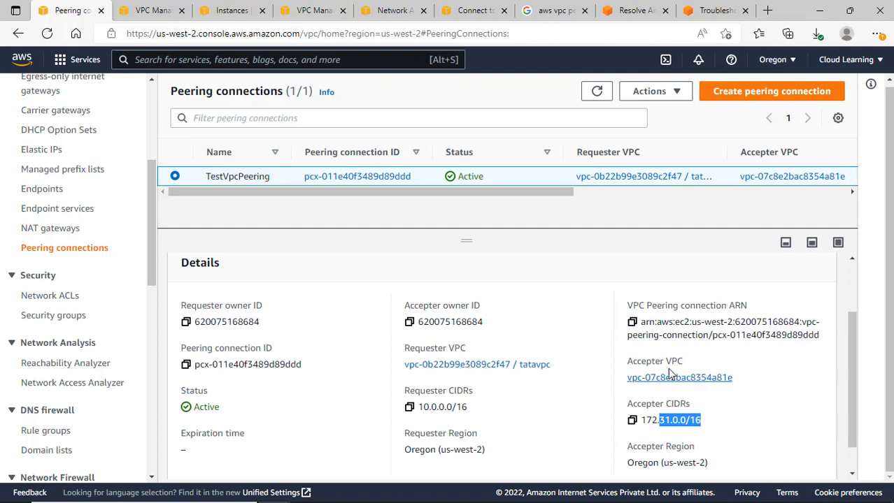
{"action": "scroll", "coordinate": [353, 279], "scroll_direction": "up", "scroll_amount": 1}
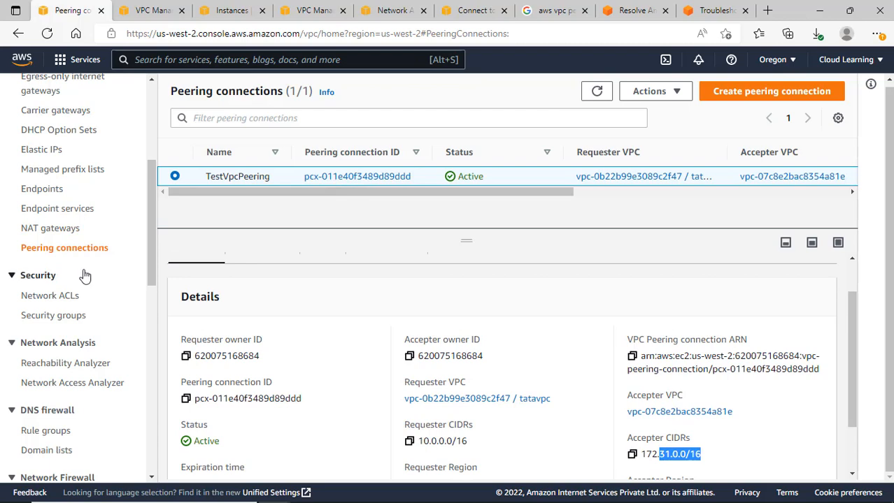
Open the VPC route tables list and examine the routes of the first route table, rtb-062b19214f4459335.
{"action": "scroll", "coordinate": [84, 274], "scroll_direction": "up", "scroll_amount": 2}
{"action": "scroll", "coordinate": [53, 157], "scroll_direction": "up", "scroll_amount": 2}
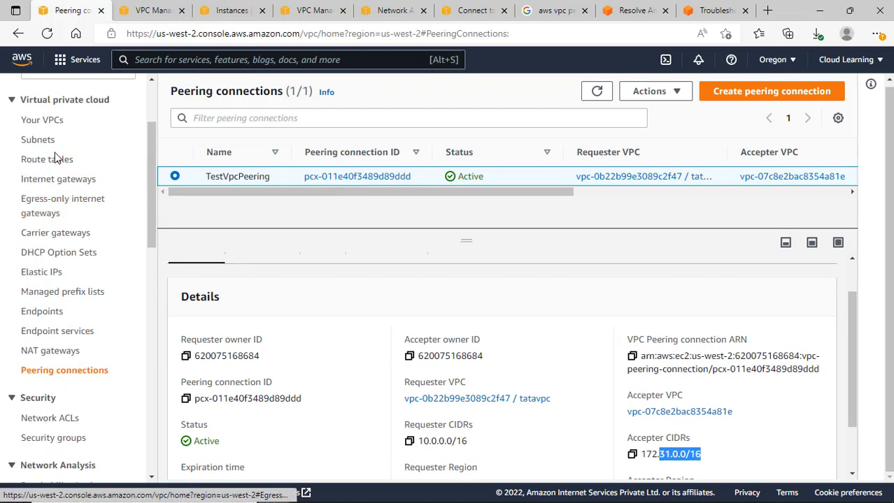
{"action": "left_click", "coordinate": [49, 160]}
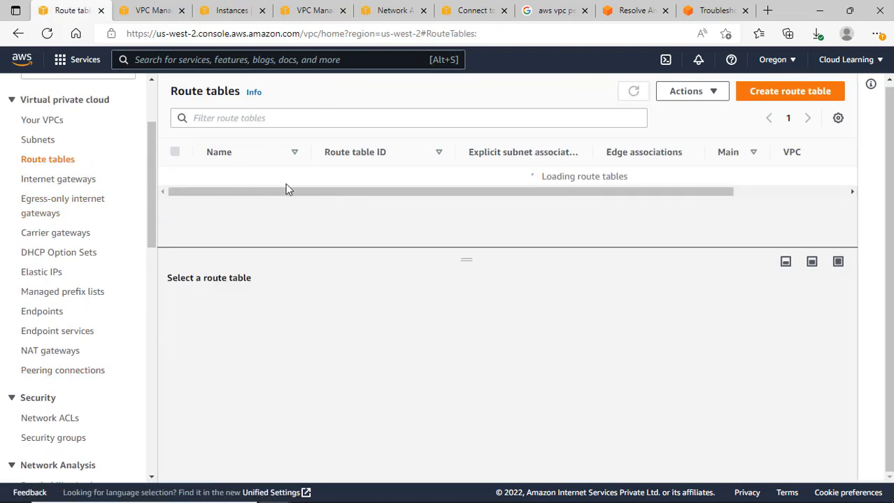
{"action": "left_click", "coordinate": [502, 174]}
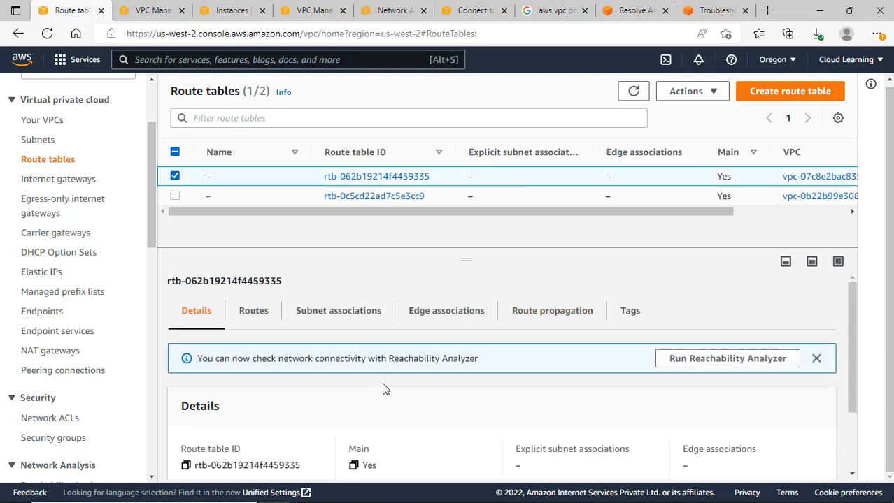
{"action": "scroll", "coordinate": [382, 390], "scroll_direction": "down", "scroll_amount": 2}
{"action": "scroll", "coordinate": [307, 352], "scroll_direction": "up", "scroll_amount": 1}
{"action": "left_click", "coordinate": [245, 292]}
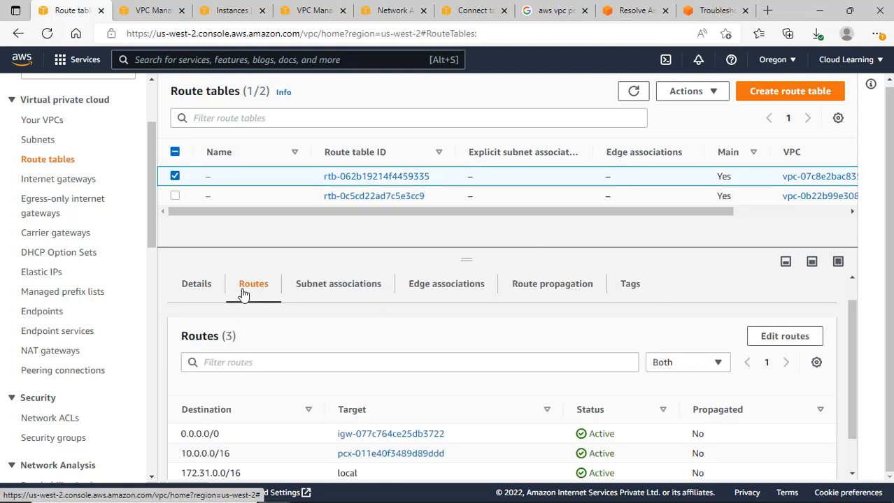
{"action": "scroll", "coordinate": [405, 400], "scroll_direction": "down", "scroll_amount": 1}
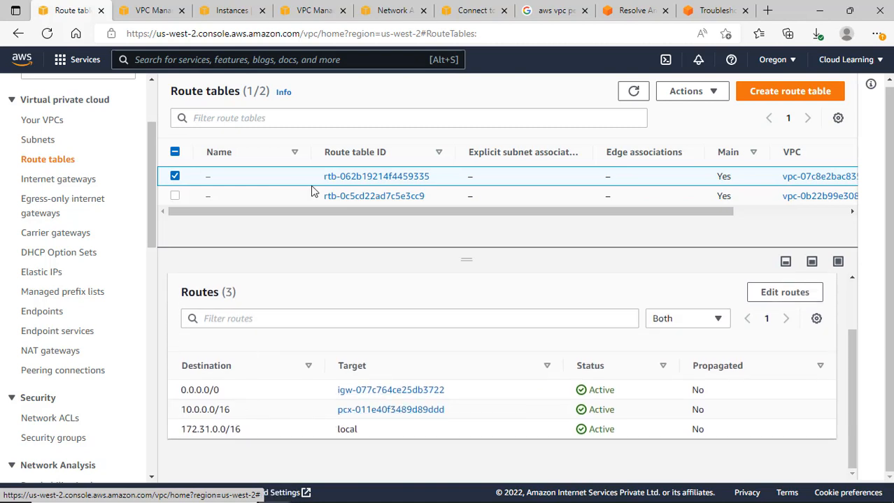
Widen the VPC column in the route tables list and check the selected table's route to 10.0.0.0/16.
{"action": "left_click_drag", "start_coordinate": [608, 213], "coordinate": [776, 225]}
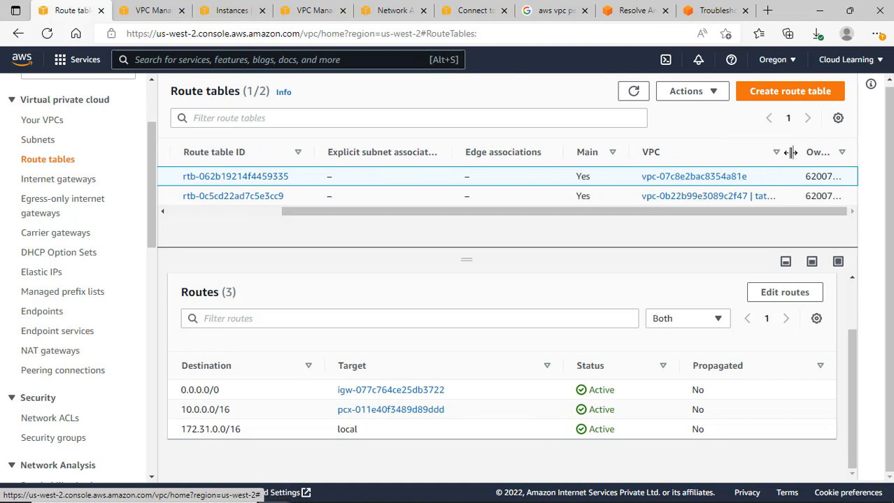
{"action": "left_click_drag", "start_coordinate": [790, 153], "coordinate": [838, 152]}
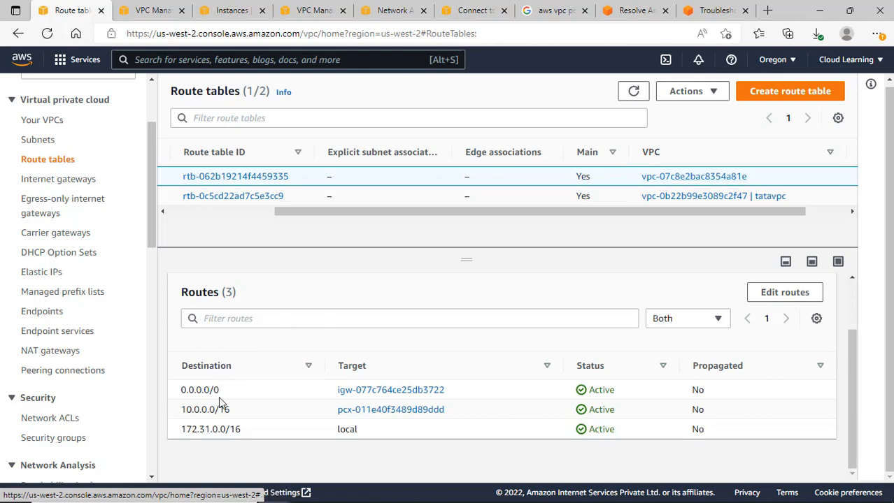
{"action": "left_click_drag", "start_coordinate": [231, 411], "coordinate": [186, 411]}
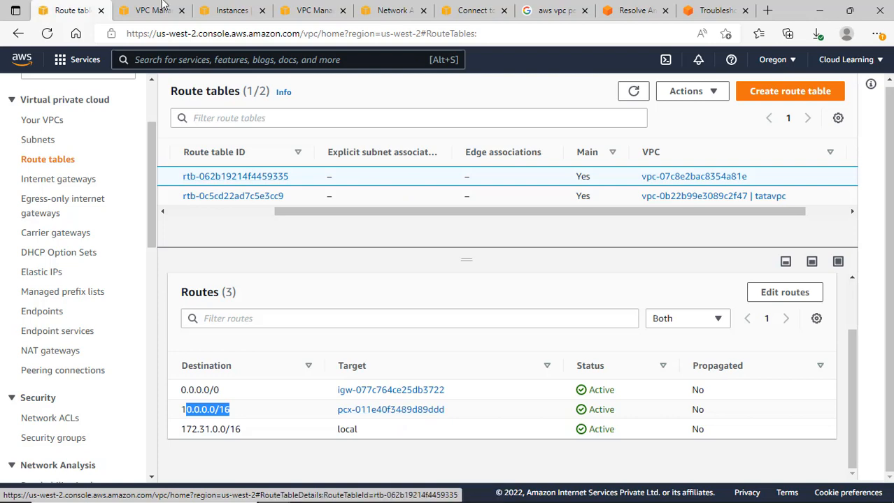
{"action": "left_click", "coordinate": [313, 19]}
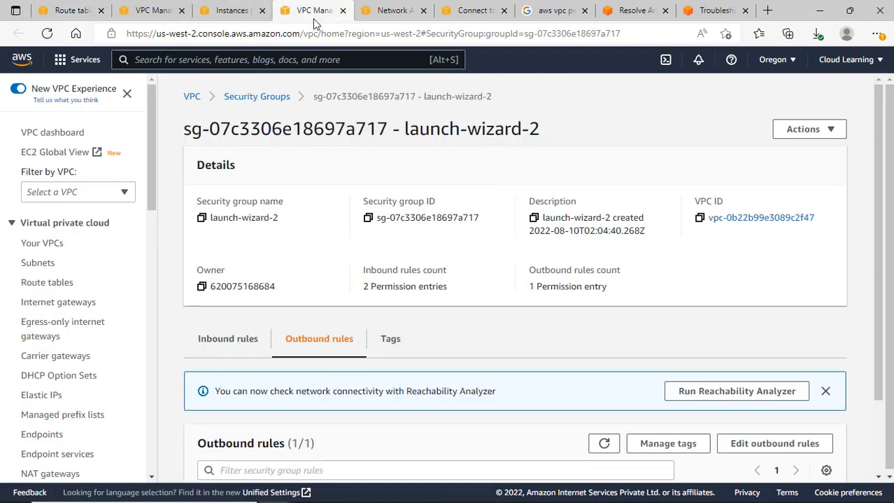
{"action": "left_click", "coordinate": [231, 10]}
{"action": "left_click", "coordinate": [70, 10]}
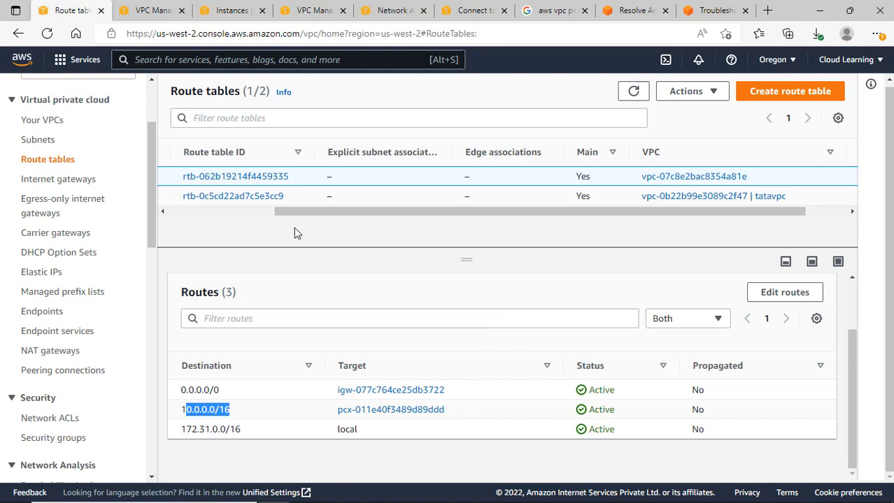
Compare the peering route in tatavpc's route table with the routes of the default VPC's route table.
{"action": "left_click", "coordinate": [381, 197]}
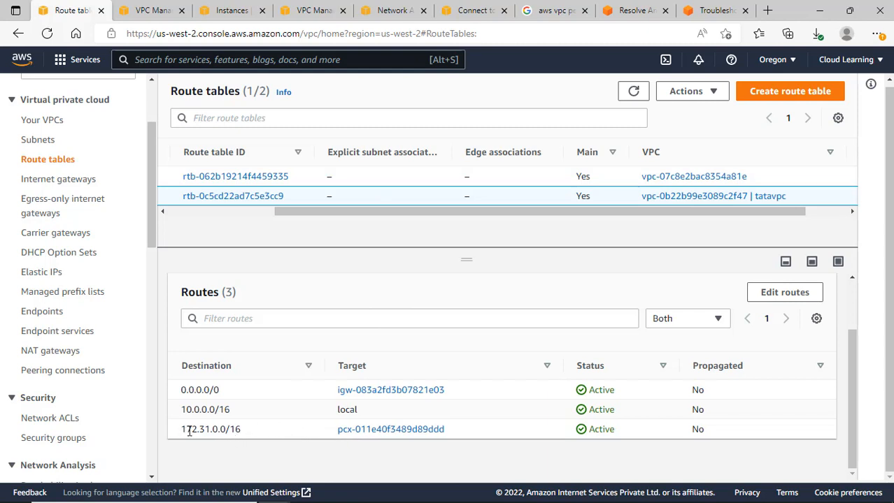
{"action": "left_click_drag", "start_coordinate": [189, 432], "coordinate": [237, 432]}
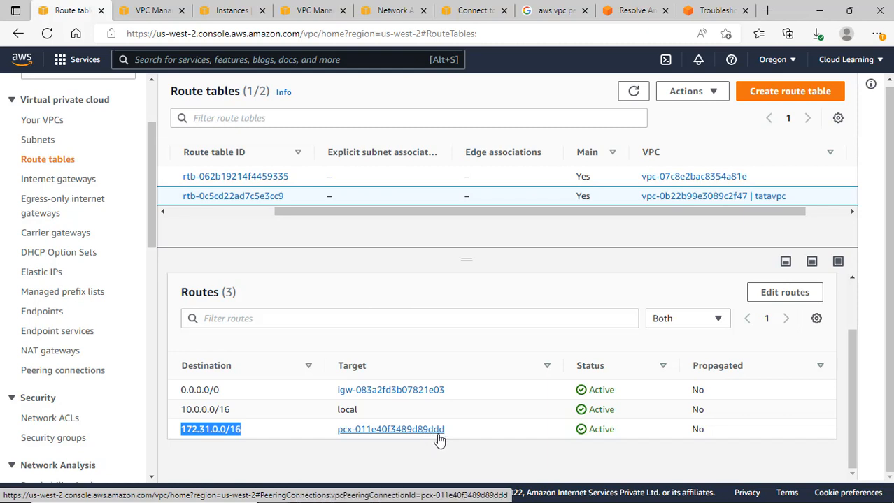
{"action": "left_click", "coordinate": [350, 177]}
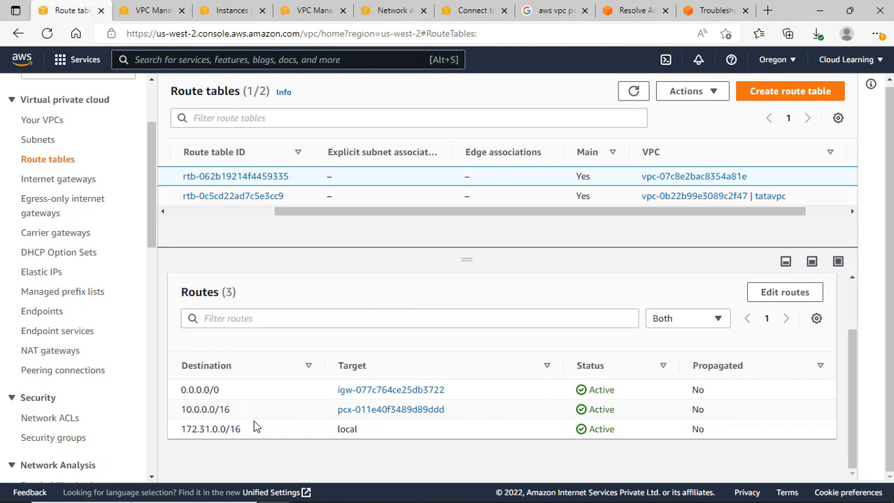
{"action": "left_click_drag", "start_coordinate": [356, 210], "coordinate": [219, 213]}
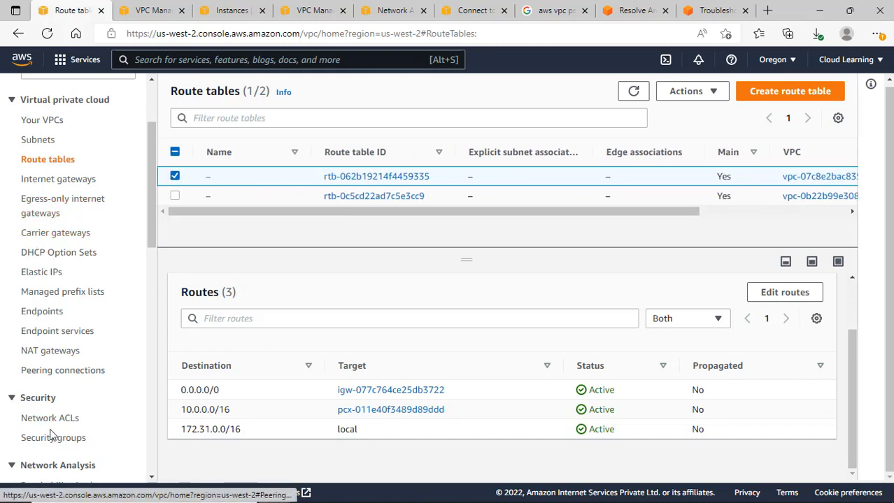
Return to the peering connections list and review the status and details of TestVpcPeering.
{"action": "scroll", "coordinate": [63, 434], "scroll_direction": "down", "scroll_amount": 2}
{"action": "scroll", "coordinate": [70, 380], "scroll_direction": "up", "scroll_amount": 1}
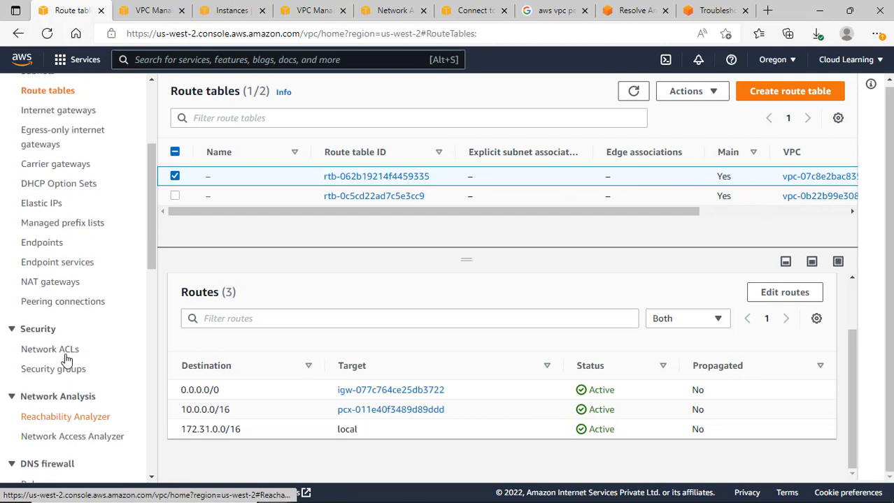
{"action": "left_click", "coordinate": [61, 312]}
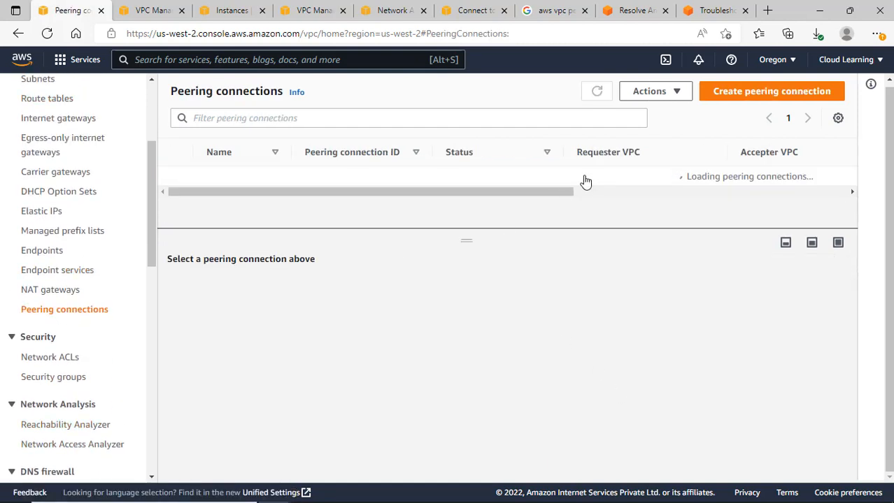
{"action": "left_click", "coordinate": [448, 183]}
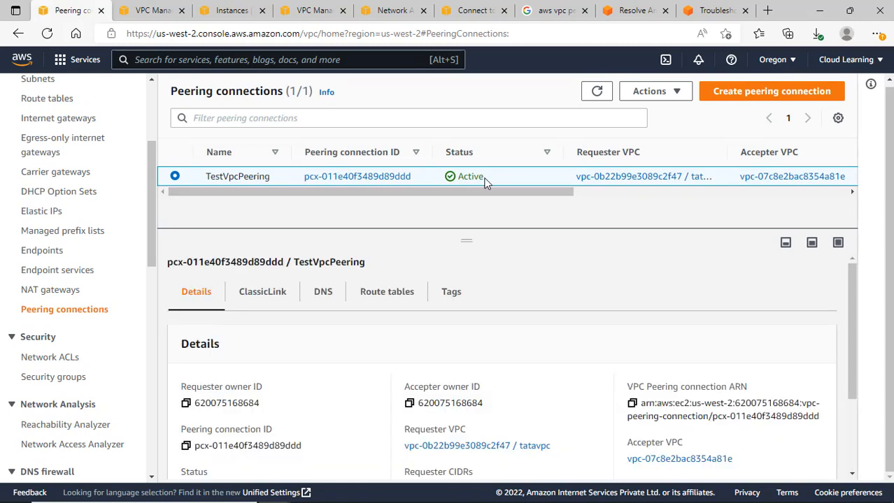
{"action": "scroll", "coordinate": [480, 413], "scroll_direction": "down", "scroll_amount": 1}
{"action": "scroll", "coordinate": [479, 413], "scroll_direction": "down", "scroll_amount": 1}
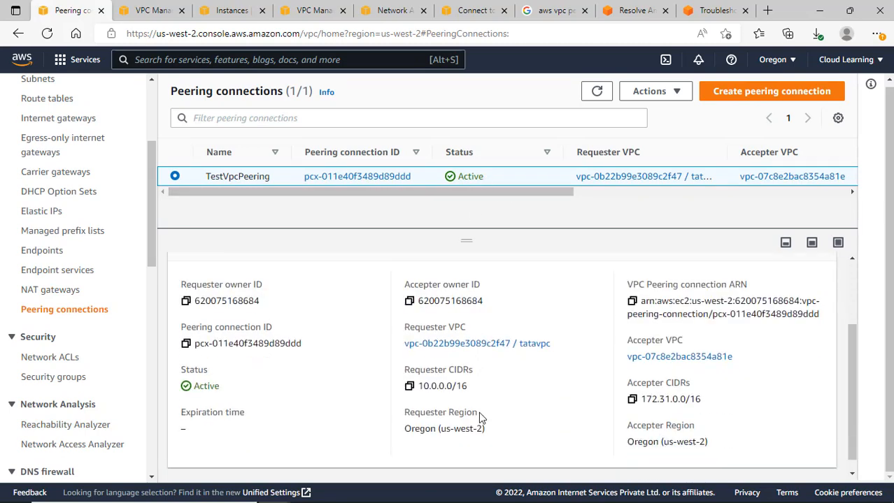
{"action": "scroll", "coordinate": [479, 413], "scroll_direction": "up", "scroll_amount": 1}
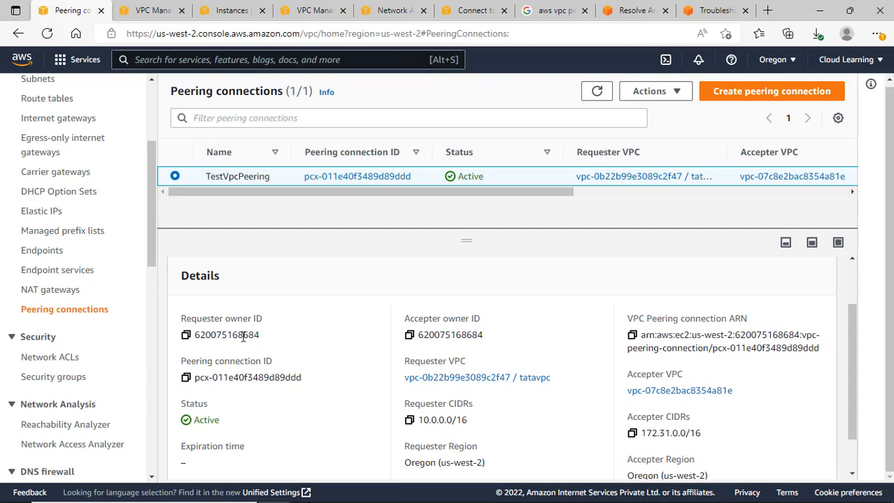
{"action": "scroll", "coordinate": [467, 350], "scroll_direction": "up", "scroll_amount": 1}
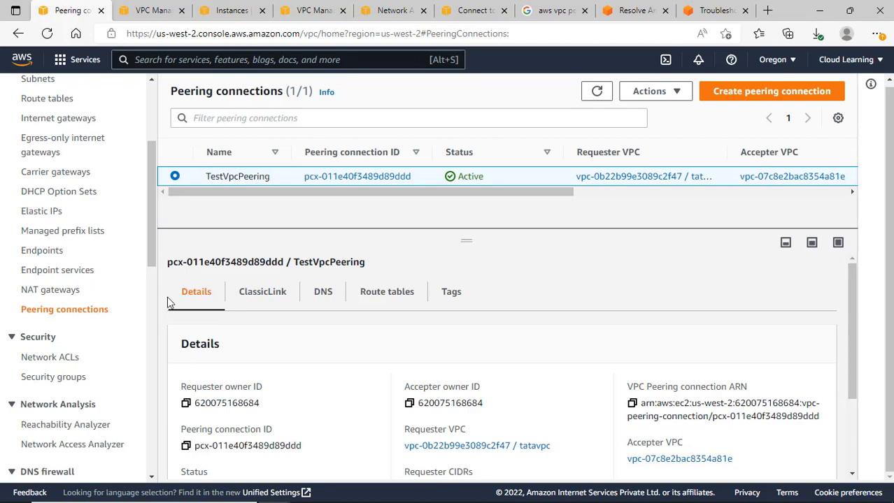
Switch to the testwin remote desktop session, stop the running ping in Command Prompt and rerun ping 10.0.50.89 -t.
{"action": "left_click", "coordinate": [663, 496]}
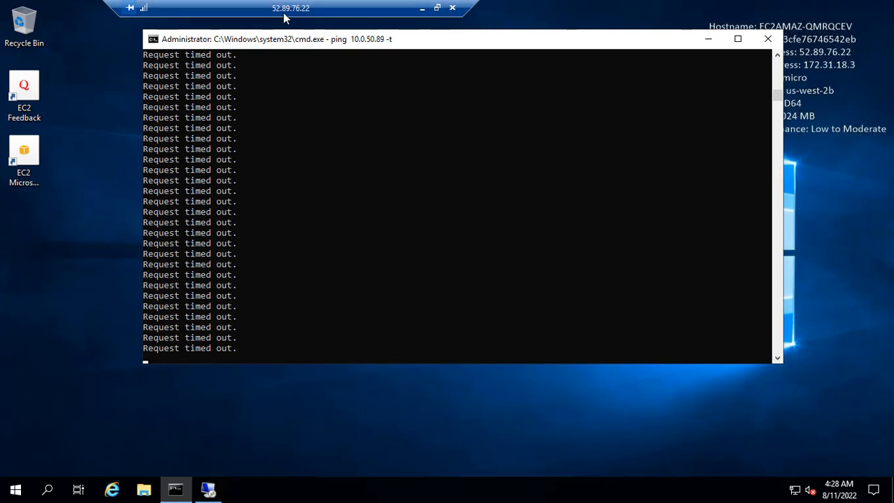
{"action": "left_click_drag", "start_coordinate": [578, 43], "coordinate": [492, 73]}
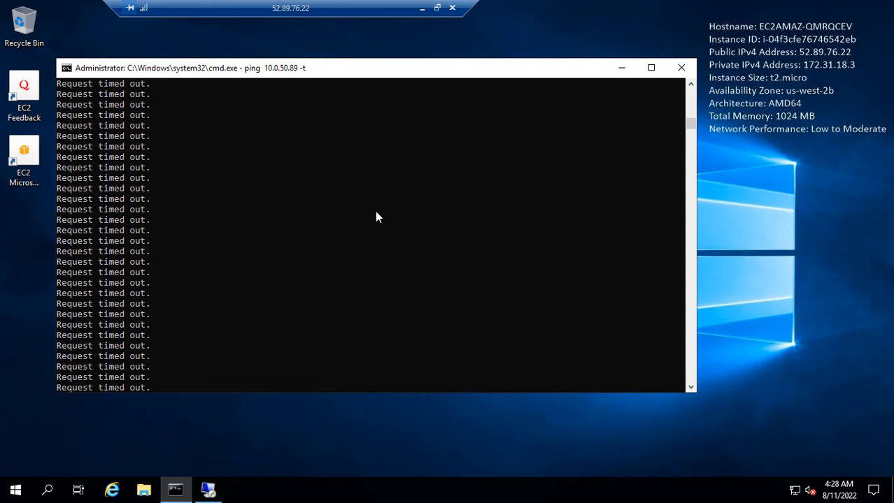
{"action": "key", "text": "ctrl+c"}
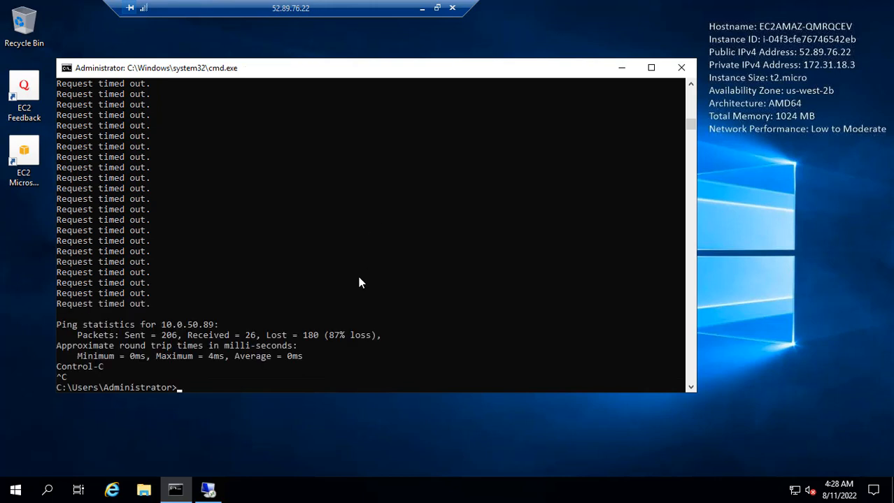
{"action": "key", "text": "Up"}
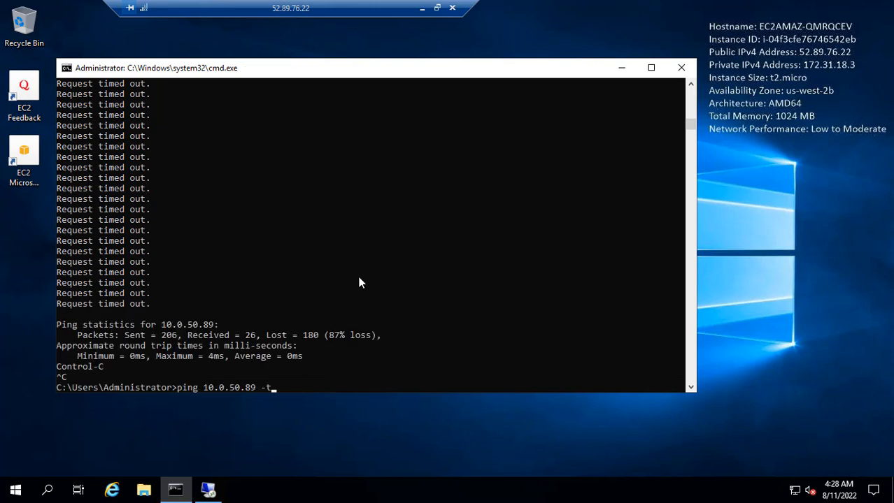
{"action": "key", "text": "Return"}
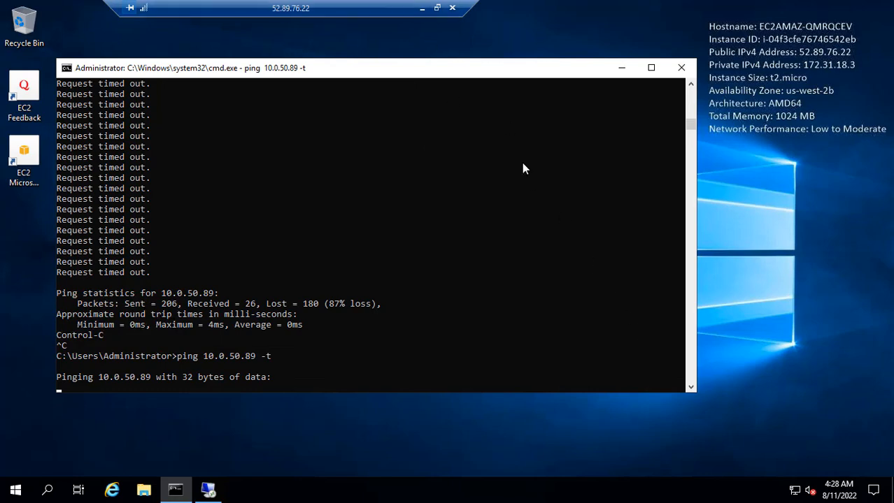
Return to the AWS console and check windowsprivate's private IPv4 address in the EC2 instances list.
{"action": "left_click", "coordinate": [421, 9]}
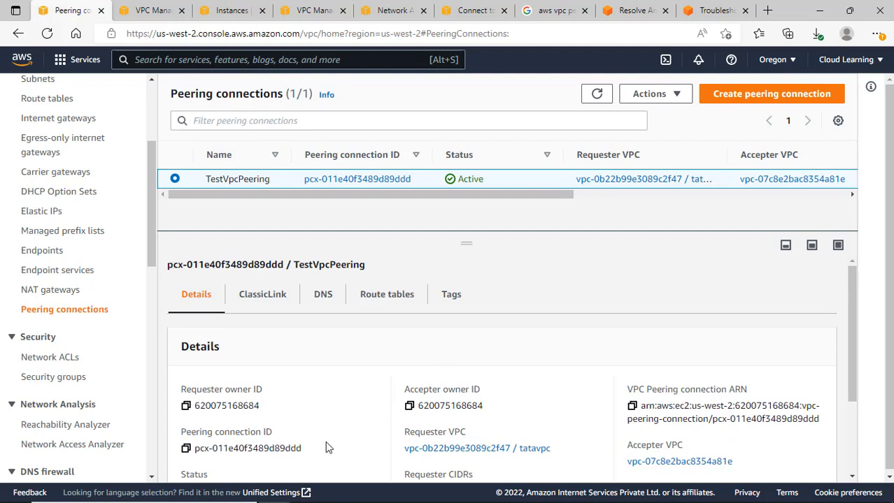
{"action": "scroll", "coordinate": [325, 444], "scroll_direction": "down", "scroll_amount": 2}
{"action": "scroll", "coordinate": [681, 437], "scroll_direction": "up", "scroll_amount": 2}
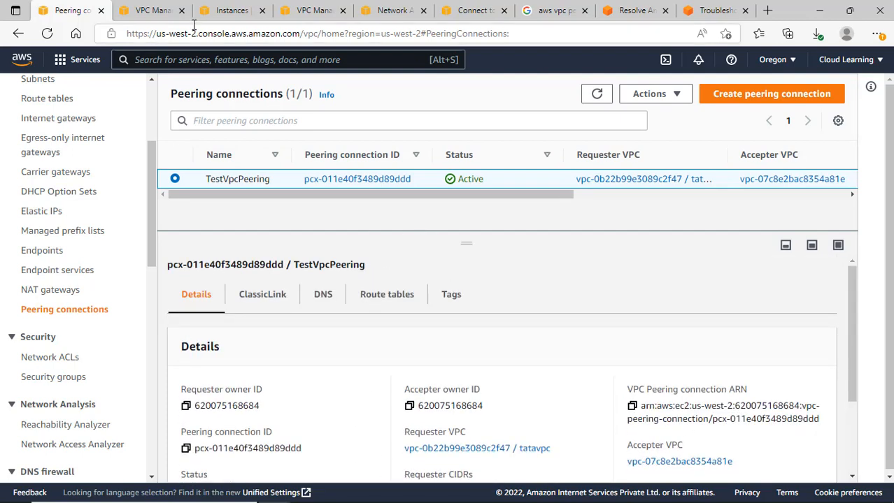
{"action": "left_click", "coordinate": [223, 10]}
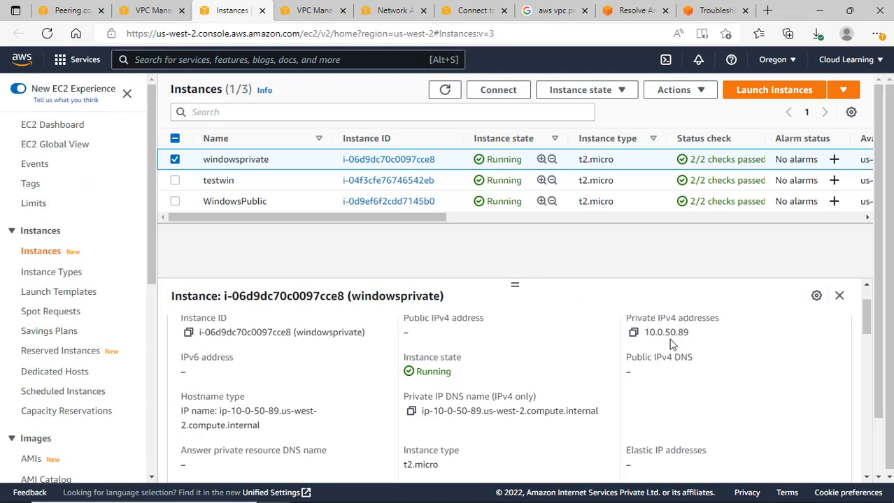
{"action": "left_click_drag", "start_coordinate": [684, 335], "coordinate": [670, 333]}
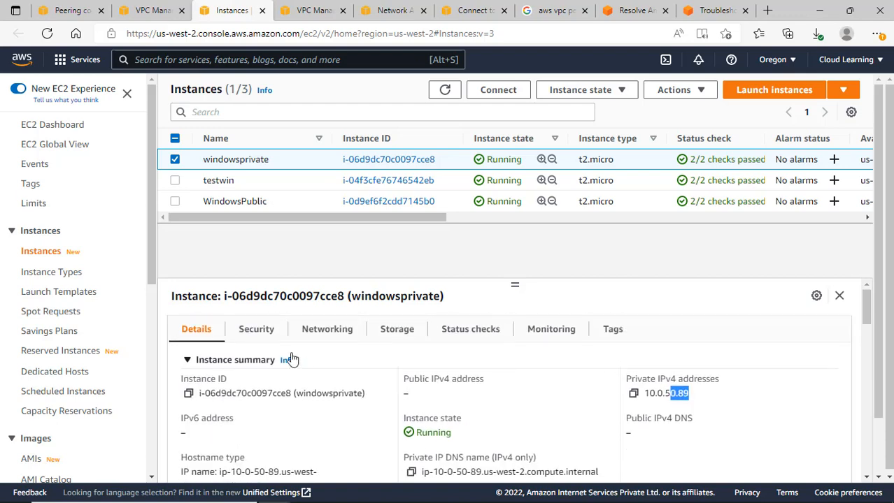
Examine the networking details of windowsprivate, including its VPC, subnet and availability zone.
{"action": "scroll", "coordinate": [400, 372], "scroll_direction": "up", "scroll_amount": 1}
{"action": "left_click", "coordinate": [330, 331]}
{"action": "scroll", "coordinate": [489, 413], "scroll_direction": "down", "scroll_amount": 3}
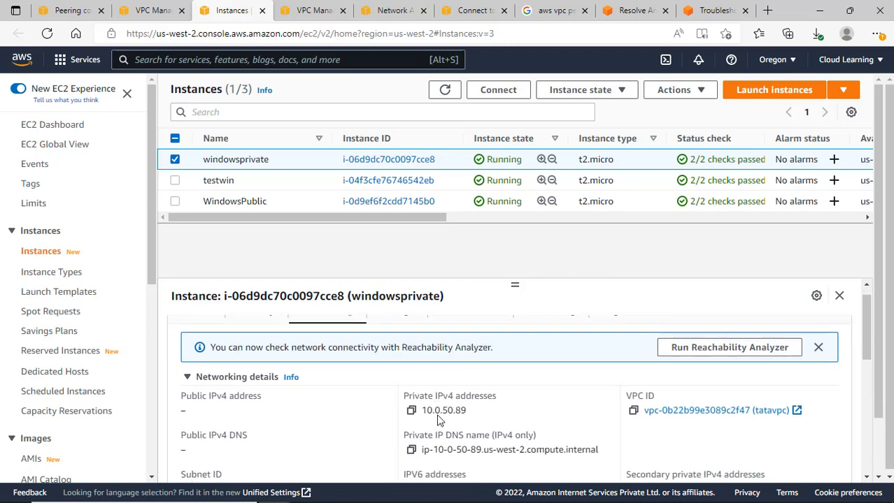
{"action": "scroll", "coordinate": [573, 422], "scroll_direction": "down", "scroll_amount": 2}
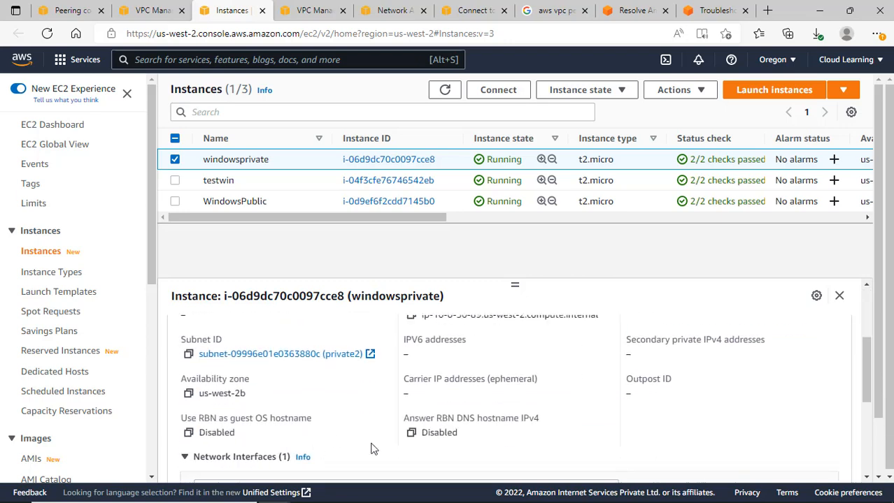
Review windowsprivate's network interface and private address details, and check the running ping in the testwin remote desktop session.
{"action": "scroll", "coordinate": [528, 422], "scroll_direction": "up", "scroll_amount": 2}
{"action": "scroll", "coordinate": [529, 427], "scroll_direction": "down", "scroll_amount": 5}
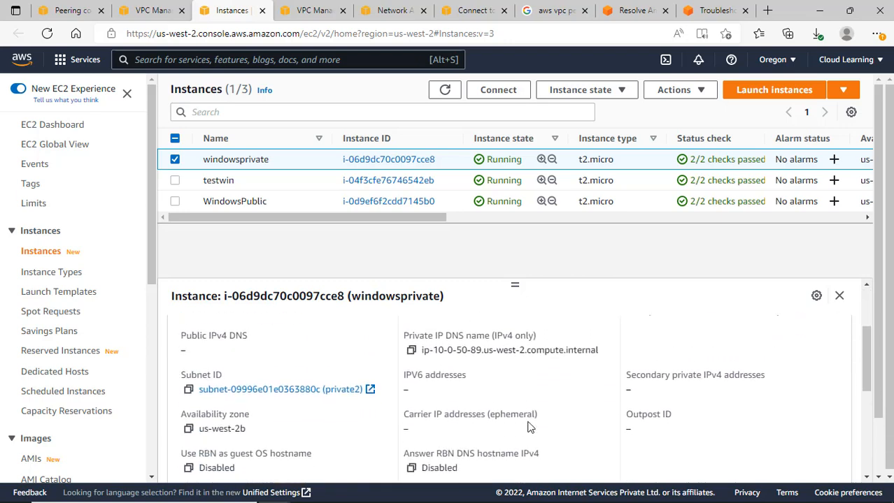
{"action": "scroll", "coordinate": [529, 427], "scroll_direction": "down", "scroll_amount": 2}
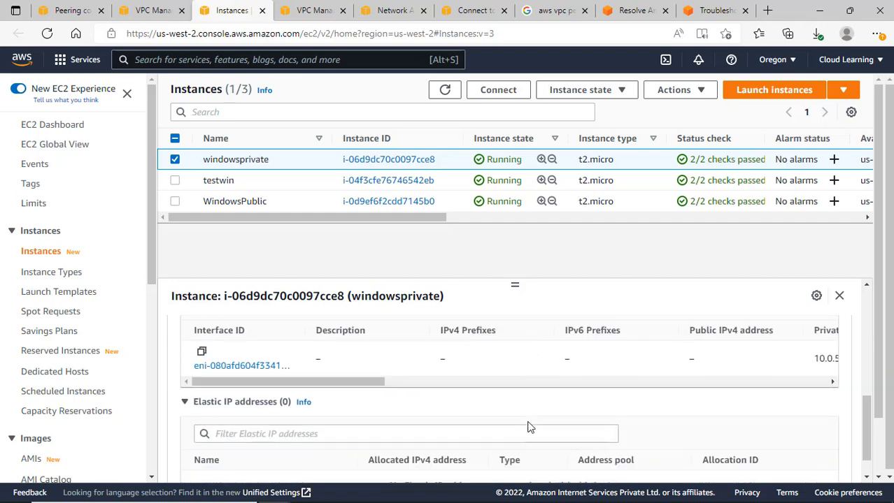
{"action": "scroll", "coordinate": [529, 428], "scroll_direction": "up", "scroll_amount": 6}
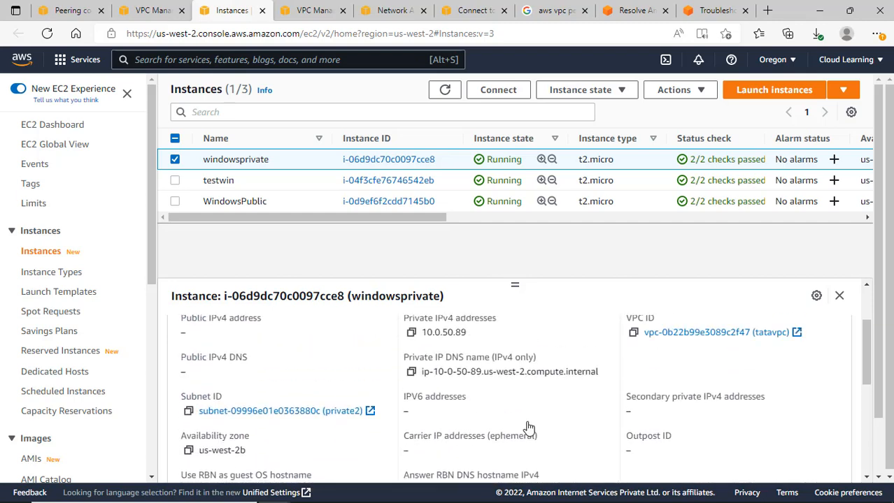
{"action": "scroll", "coordinate": [529, 428], "scroll_direction": "up", "scroll_amount": 1}
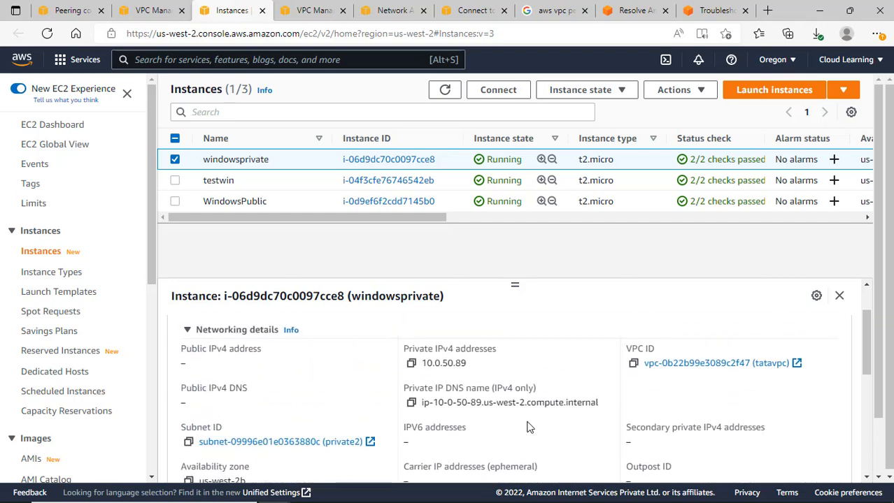
{"action": "scroll", "coordinate": [529, 427], "scroll_direction": "up", "scroll_amount": 2}
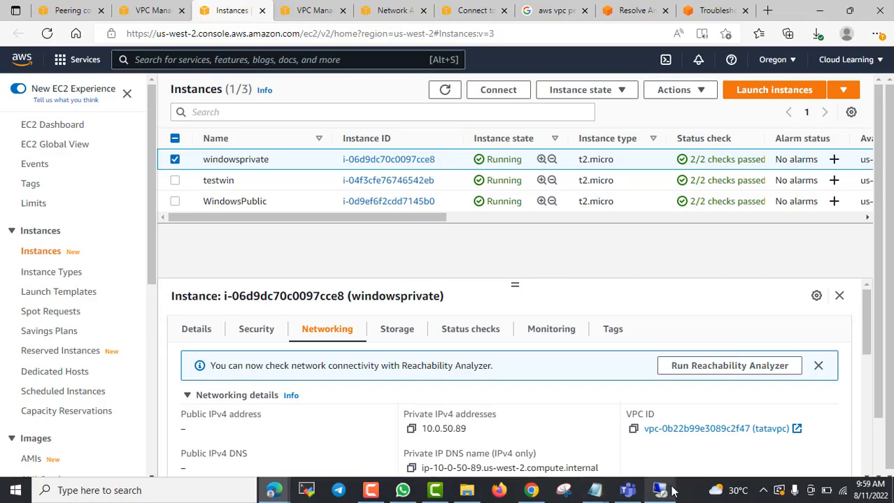
{"action": "left_click", "coordinate": [663, 490]}
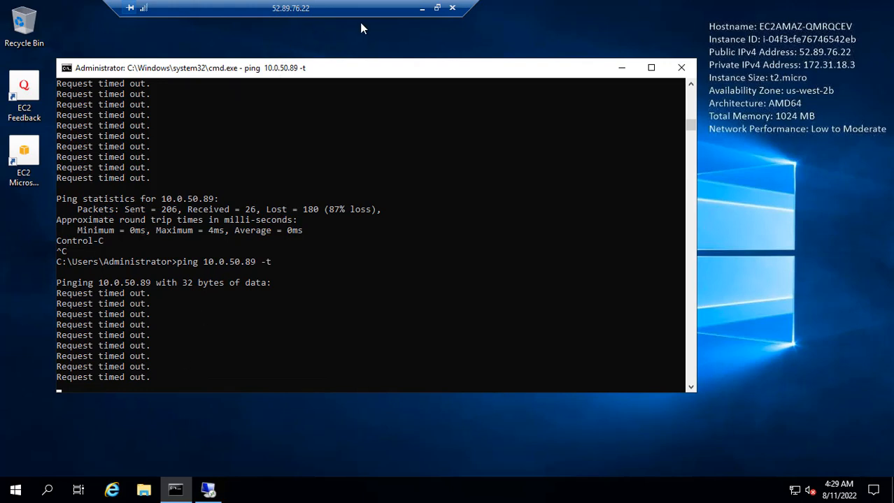
{"action": "left_click", "coordinate": [422, 9]}
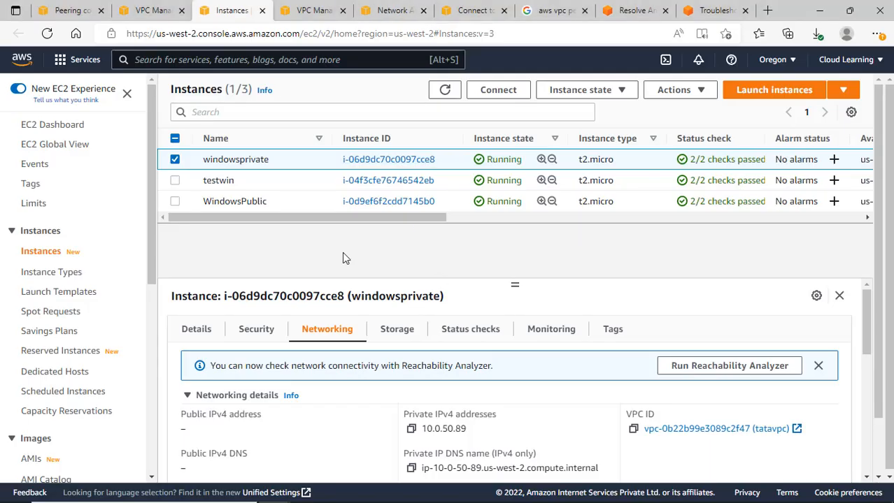
Open windowsprivate's security group launch-wizard-2 from the AWS console and examine its All ICMP - IPv4 and All traffic inbound rules.
{"action": "left_click", "coordinate": [257, 330]}
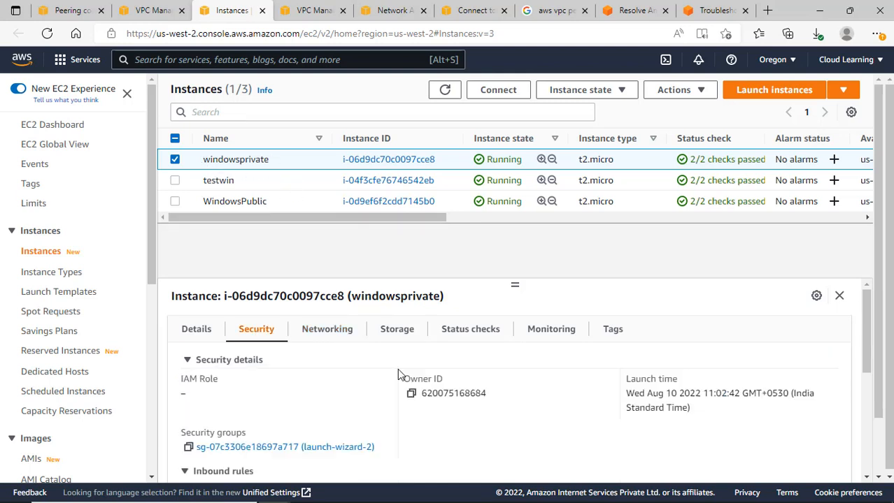
{"action": "left_click", "coordinate": [314, 449]}
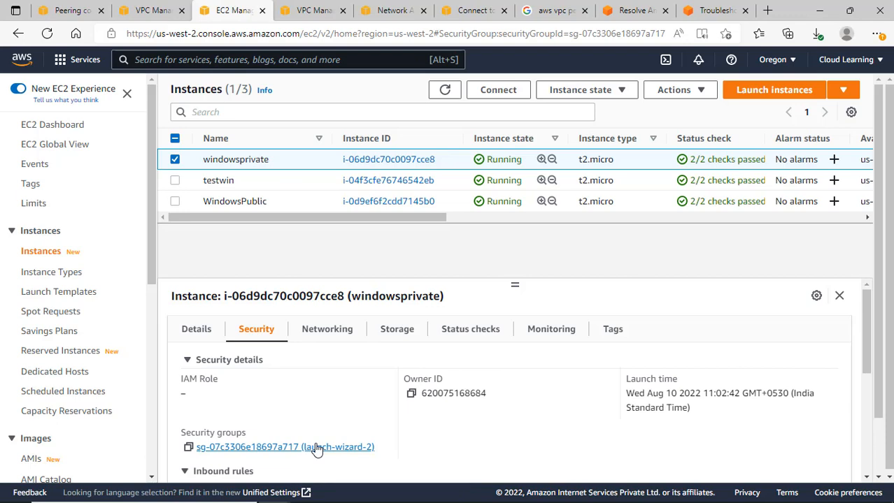
{"action": "scroll", "coordinate": [427, 427], "scroll_direction": "down", "scroll_amount": 2}
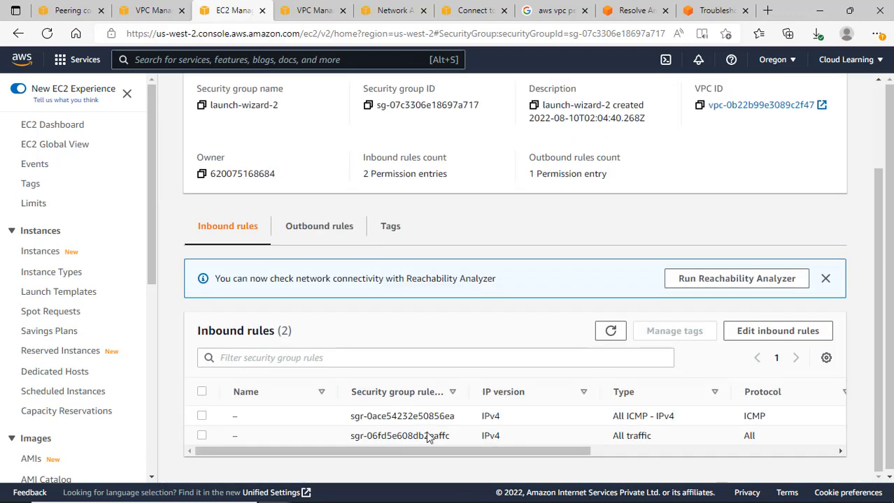
{"action": "left_click_drag", "start_coordinate": [610, 416], "coordinate": [701, 421]}
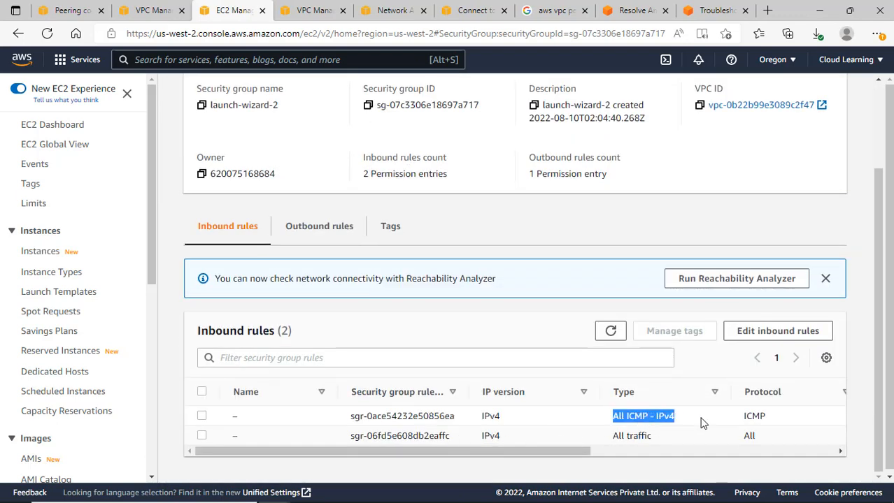
{"action": "left_click", "coordinate": [702, 422]}
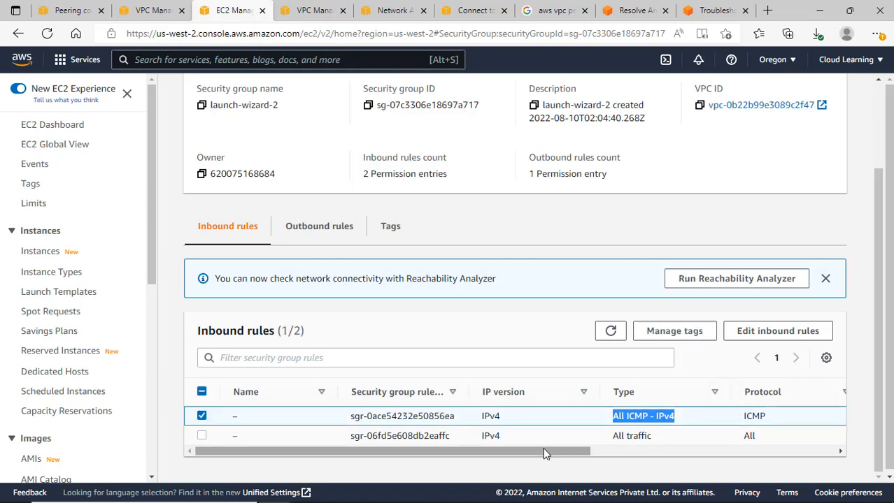
{"action": "left_click_drag", "start_coordinate": [543, 451], "coordinate": [642, 458]}
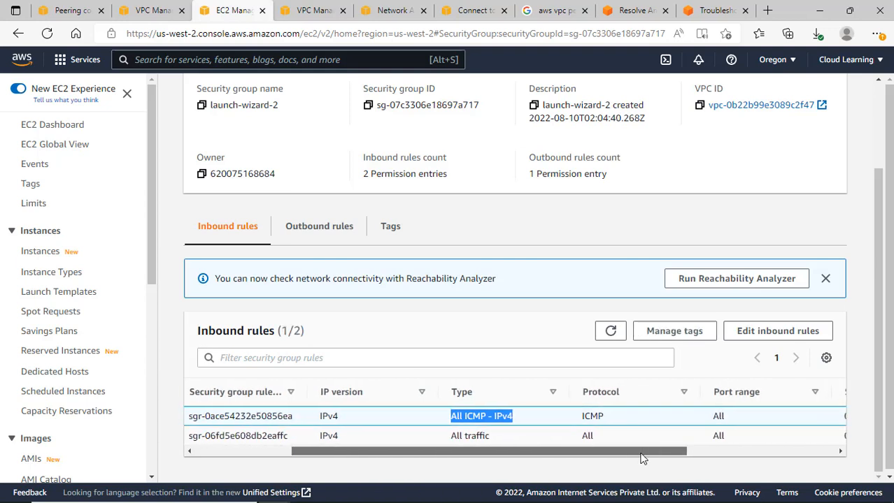
{"action": "left_click", "coordinate": [526, 437]}
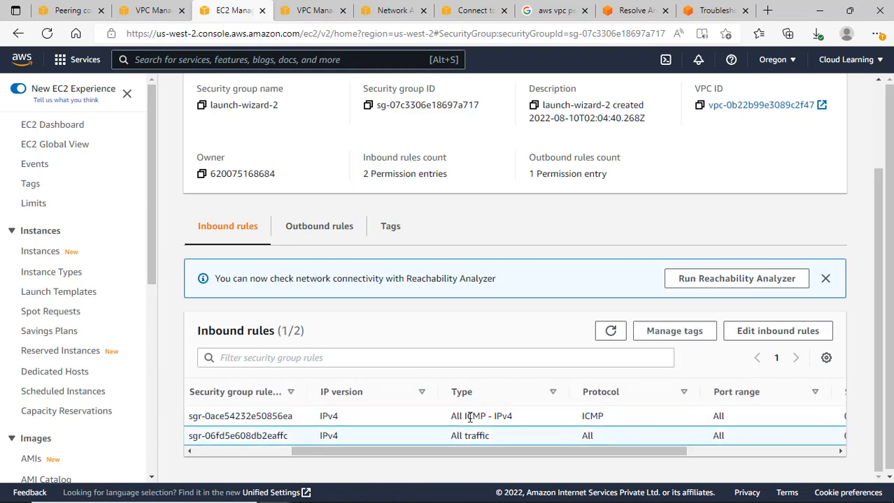
{"action": "left_click_drag", "start_coordinate": [467, 417], "coordinate": [522, 422]}
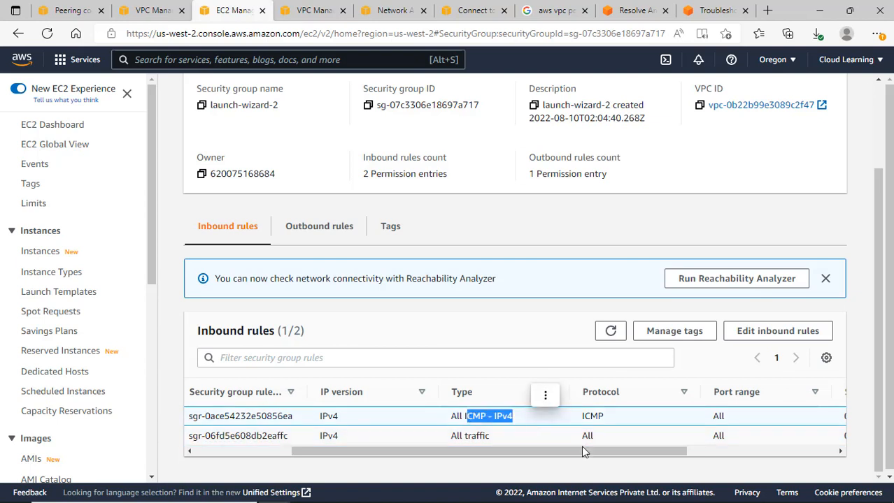
{"action": "left_click_drag", "start_coordinate": [599, 451], "coordinate": [578, 463]}
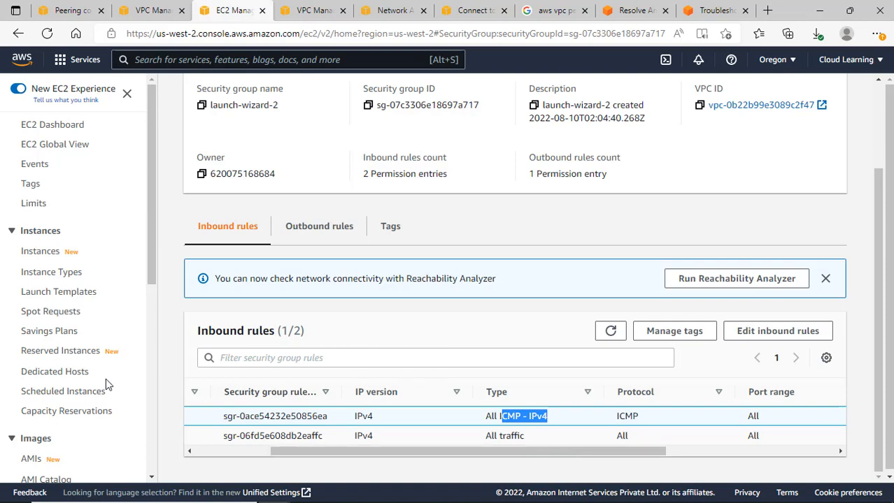
{"action": "scroll", "coordinate": [84, 377], "scroll_direction": "down", "scroll_amount": 3}
{"action": "scroll", "coordinate": [62, 370], "scroll_direction": "down", "scroll_amount": 2}
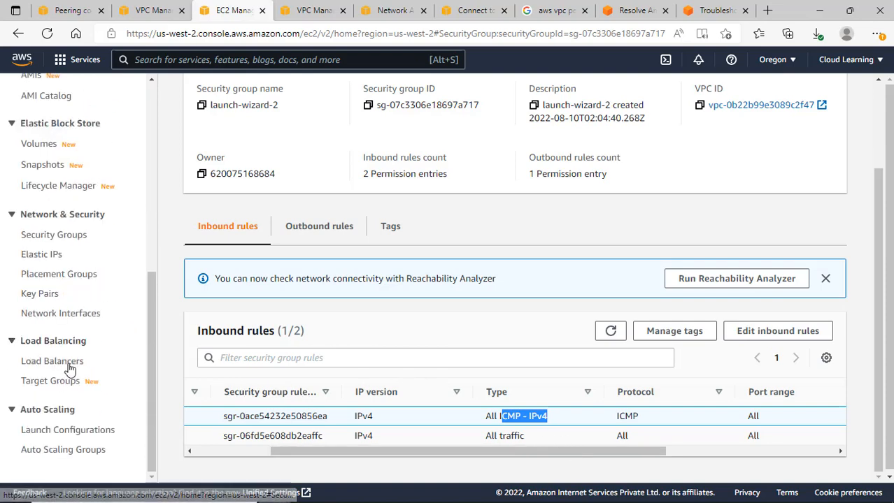
{"action": "left_click", "coordinate": [168, 13]}
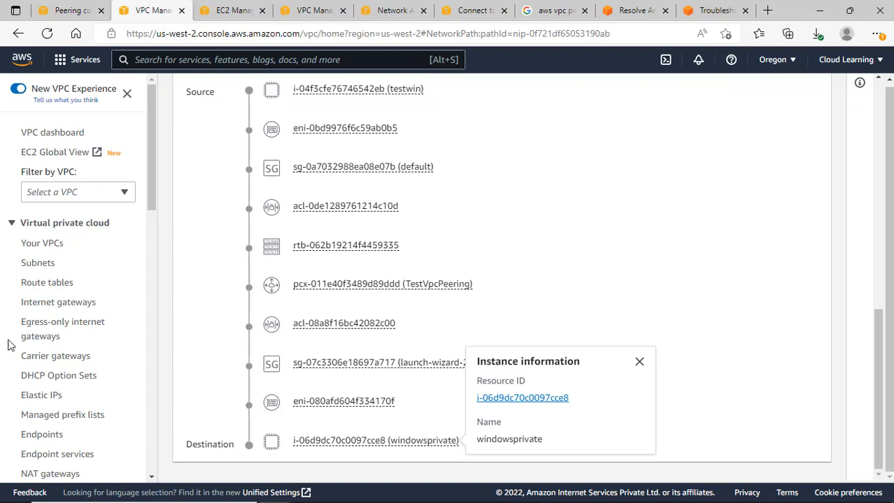
{"action": "left_click", "coordinate": [66, 10]}
{"action": "scroll", "coordinate": [61, 344], "scroll_direction": "down", "scroll_amount": 1}
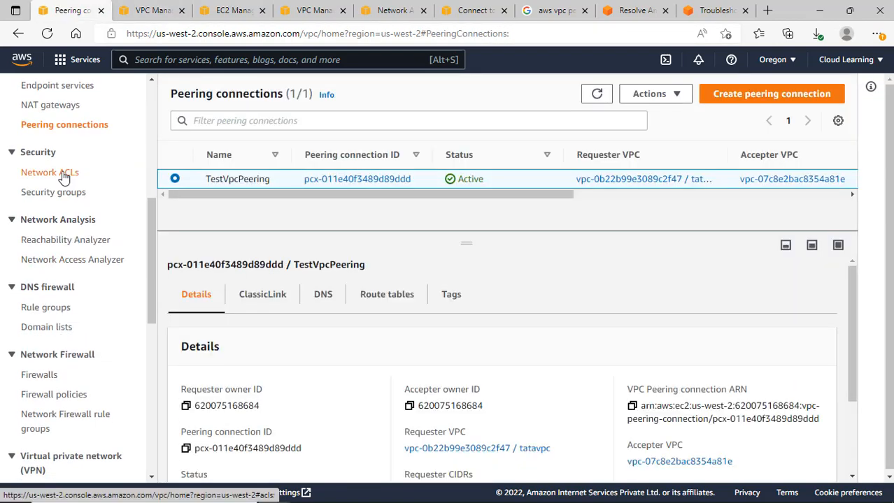
{"action": "left_click", "coordinate": [67, 173]}
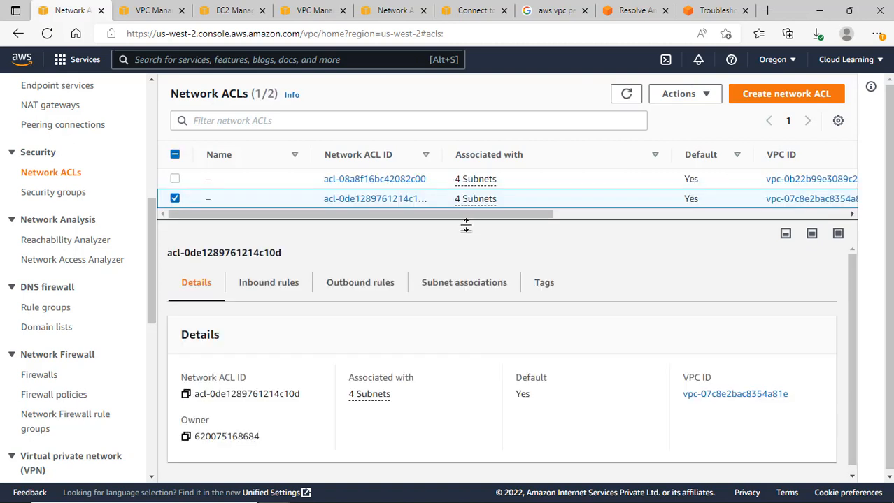
{"action": "left_click", "coordinate": [280, 288]}
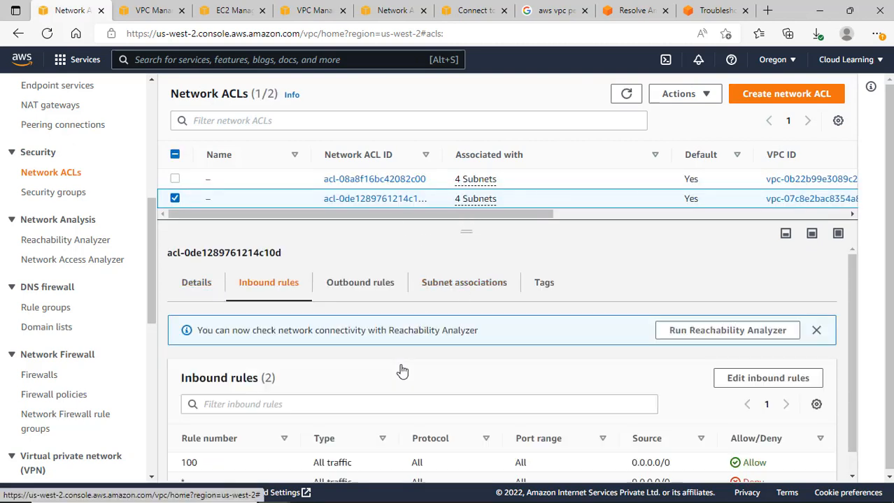
{"action": "scroll", "coordinate": [448, 419], "scroll_direction": "down", "scroll_amount": 1}
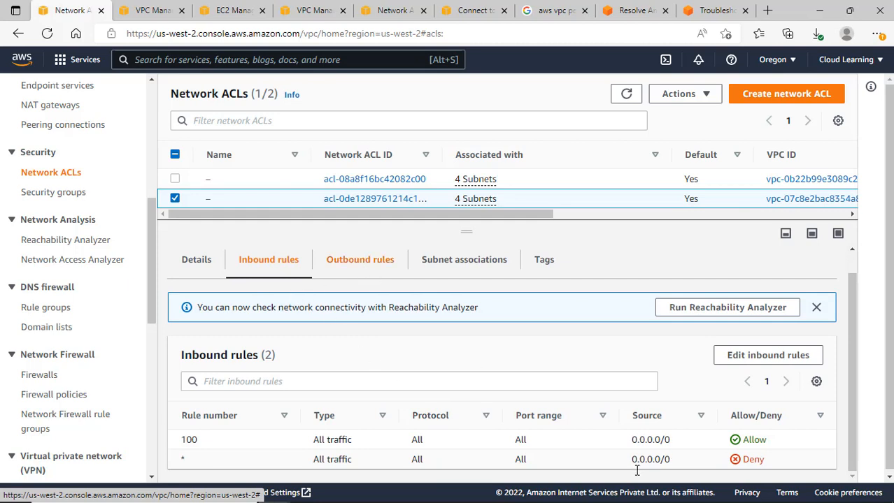
{"action": "scroll", "coordinate": [644, 468], "scroll_direction": "down", "scroll_amount": 1}
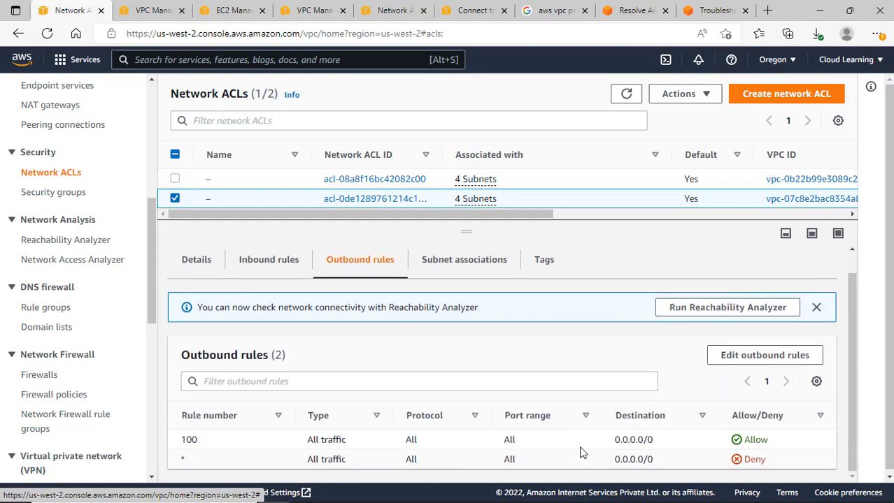
{"action": "scroll", "coordinate": [579, 453], "scroll_direction": "up", "scroll_amount": 1}
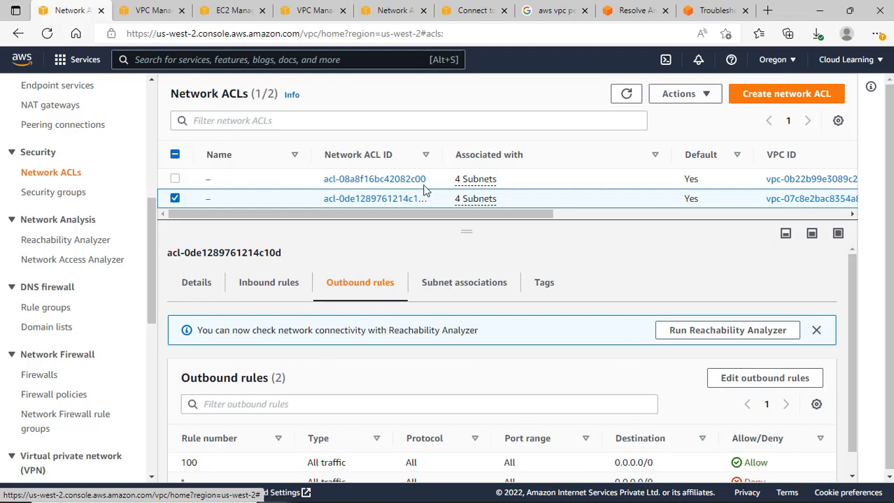
Select network ACL acl-08a8f16bc42082c00 and review its inbound and outbound rules.
{"action": "left_click", "coordinate": [539, 181]}
{"action": "left_click", "coordinate": [277, 288]}
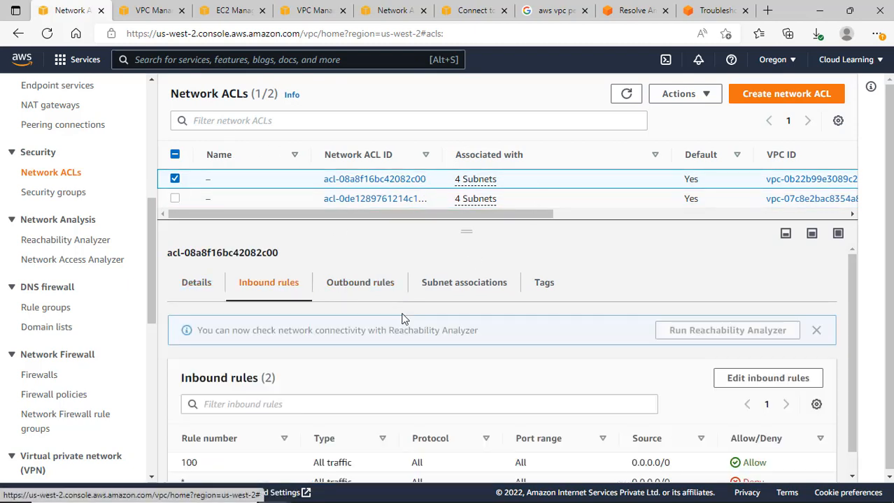
{"action": "scroll", "coordinate": [469, 427], "scroll_direction": "down", "scroll_amount": 1}
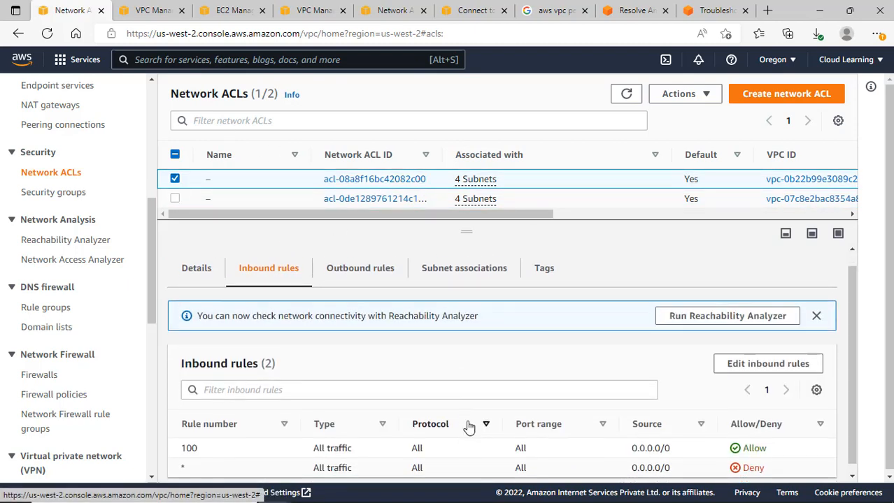
{"action": "left_click", "coordinate": [342, 261]}
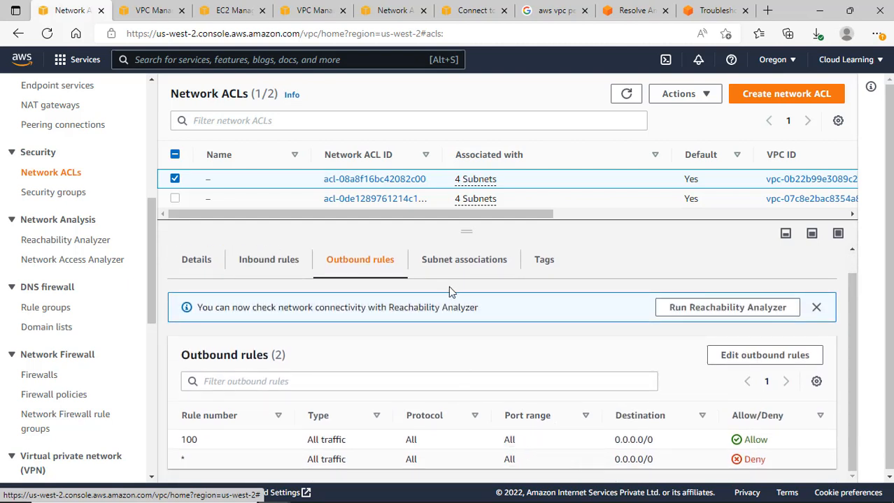
{"action": "left_click_drag", "start_coordinate": [535, 215], "coordinate": [539, 335]}
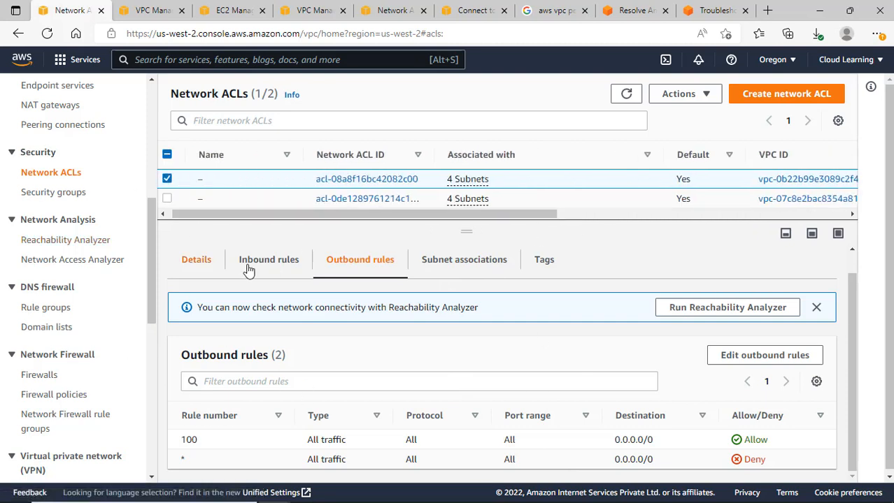
Switch to the testwin remote desktop session, check the running ping to 10.0.50.89 and move the Command Prompt window aside.
{"action": "left_click", "coordinate": [818, 9]}
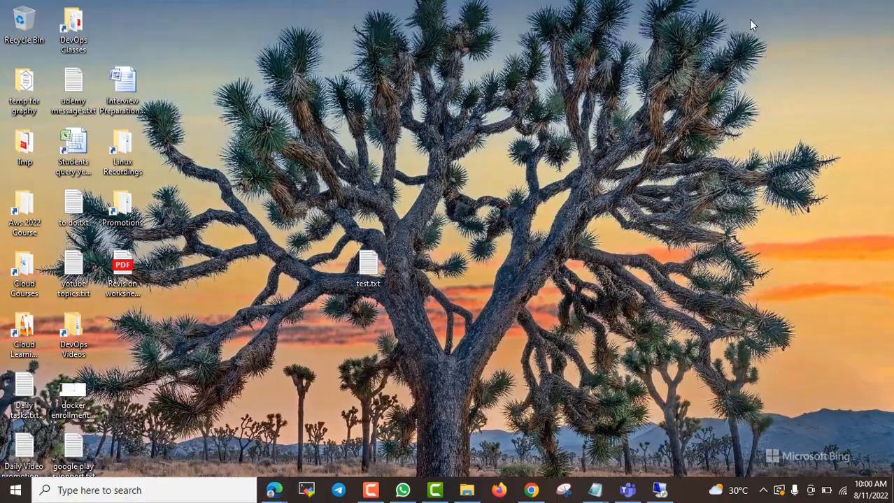
{"action": "left_click", "coordinate": [659, 490]}
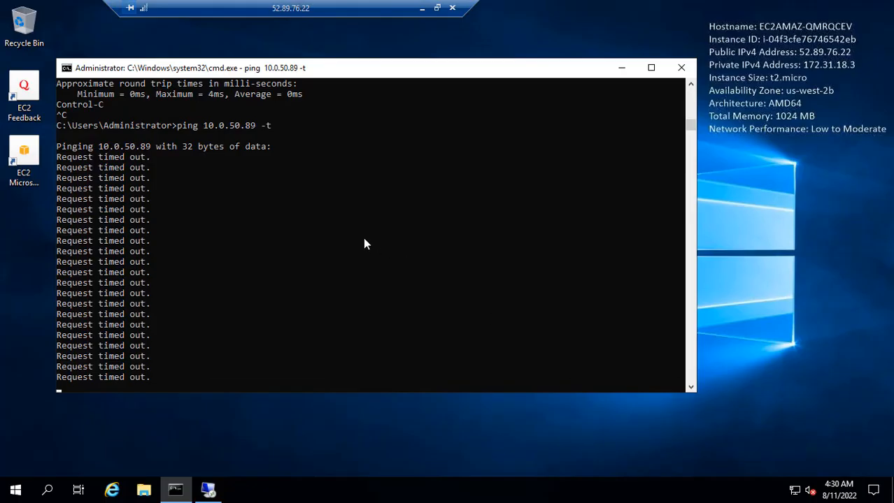
{"action": "left_click_drag", "start_coordinate": [299, 65], "coordinate": [423, 69]}
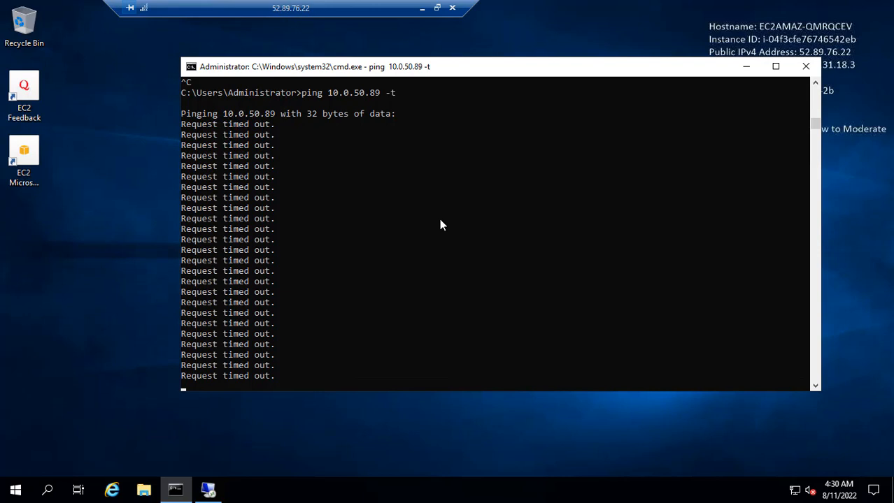
Switch to the nested remote desktop session on 10.0.50.89 and move the Windows Defender Firewall window aside to expose Windows Security.
{"action": "left_click", "coordinate": [208, 493]}
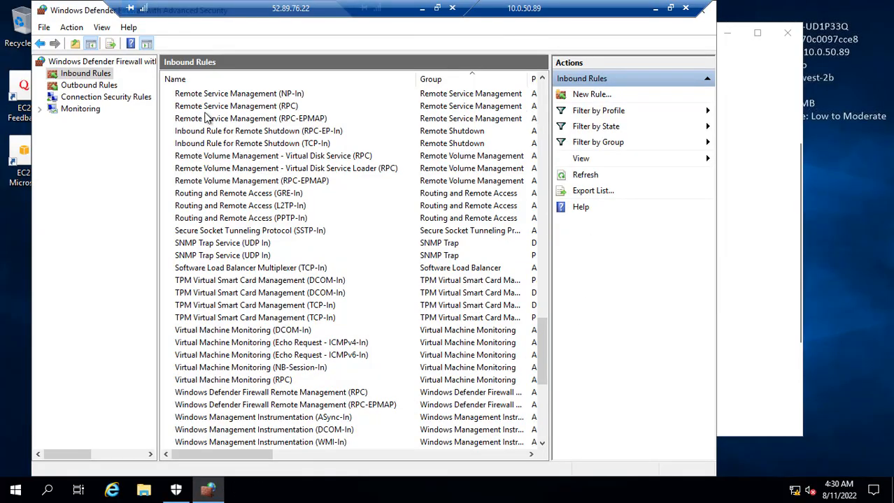
{"action": "left_click_drag", "start_coordinate": [120, 10], "coordinate": [439, 121]}
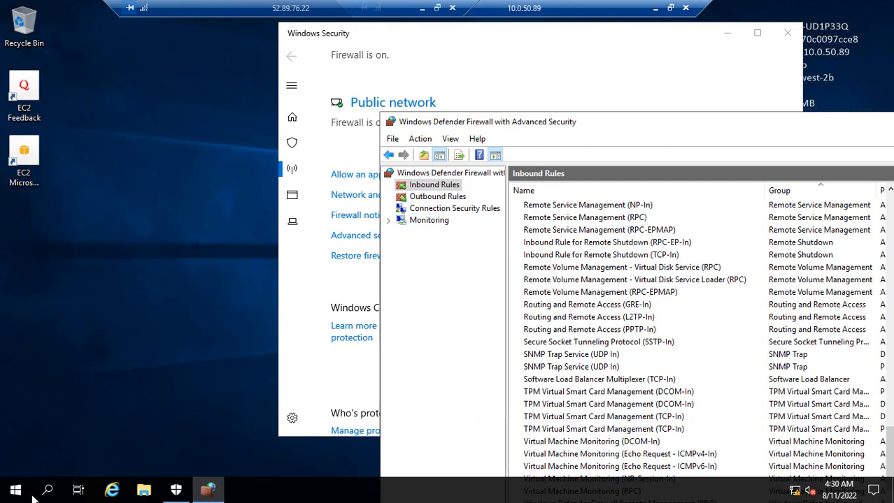
{"action": "left_click", "coordinate": [14, 490]}
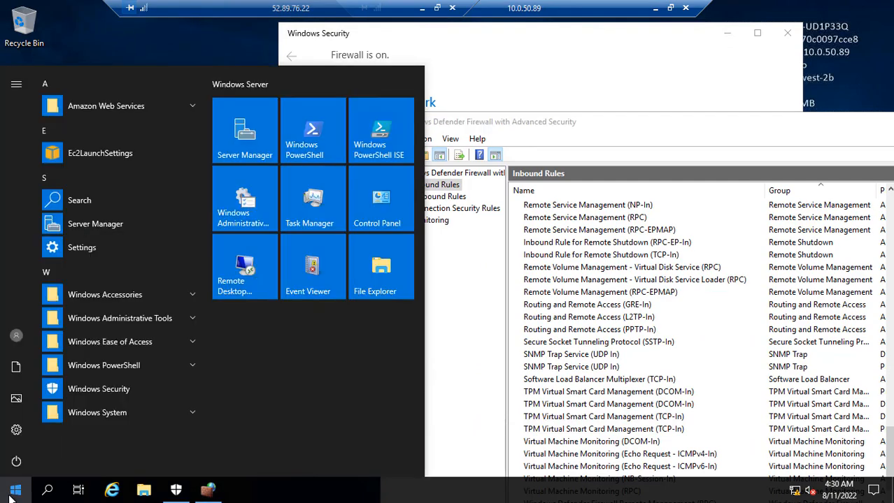
{"action": "left_click", "coordinate": [456, 338]}
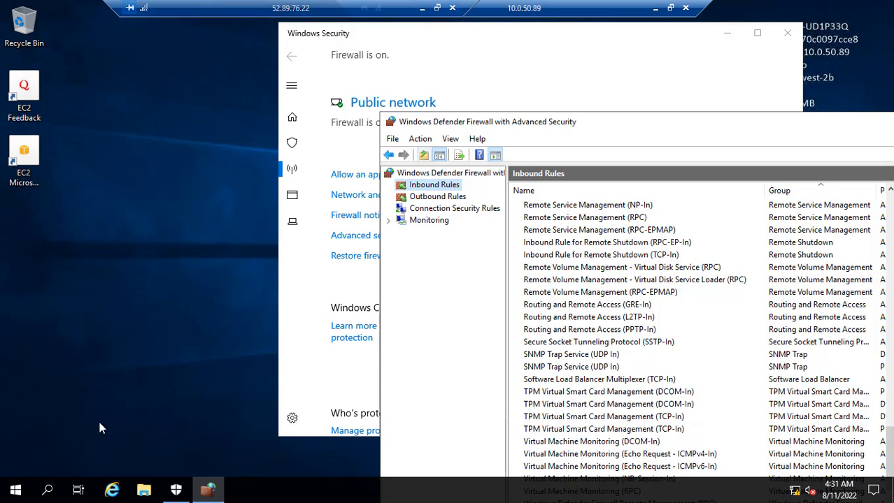
Abandon the system search and close the Windows Defender Firewall and Windows Security windows.
{"action": "left_click", "coordinate": [48, 491]}
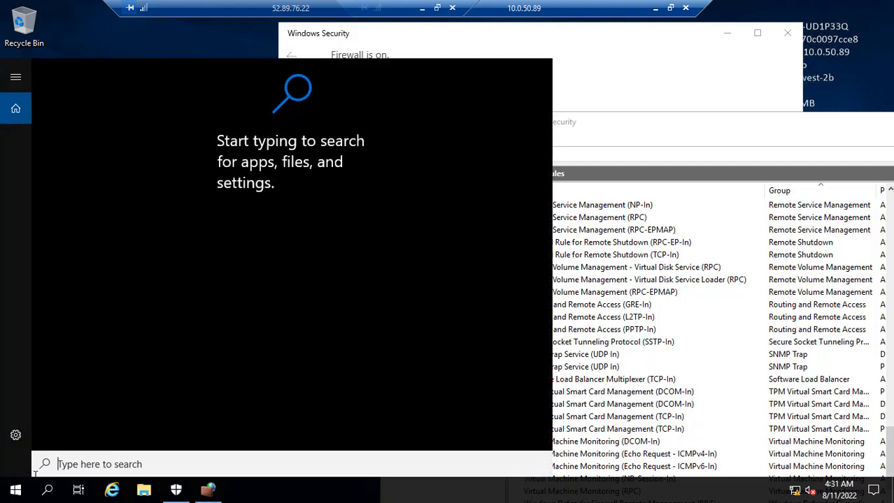
{"action": "type", "text": "windows fires"}
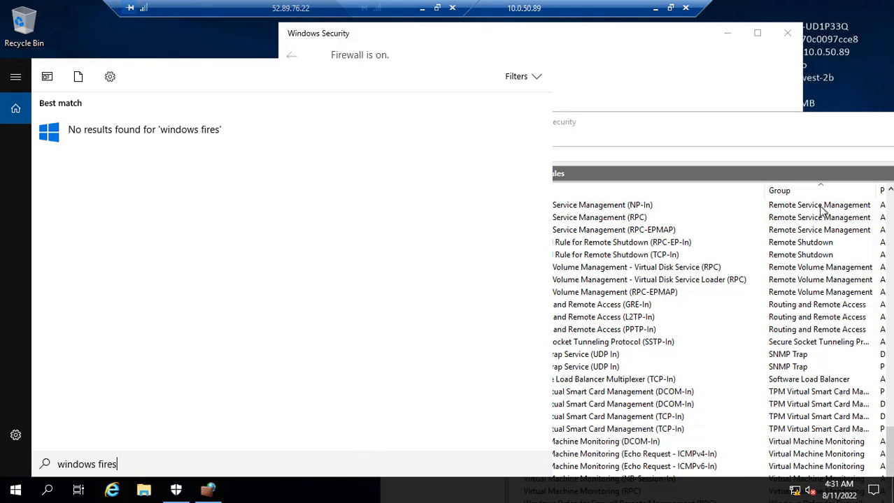
{"action": "left_click_drag", "start_coordinate": [872, 124], "coordinate": [706, 128]}
{"action": "left_click", "coordinate": [851, 120]}
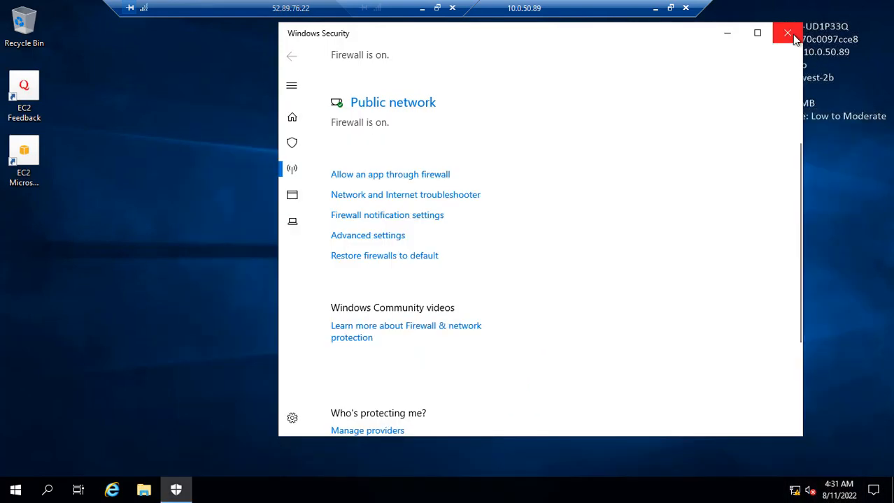
{"action": "left_click", "coordinate": [787, 33]}
Search the system for "windows fir" and open the Firewall & network protection settings.
{"action": "left_click", "coordinate": [47, 490]}
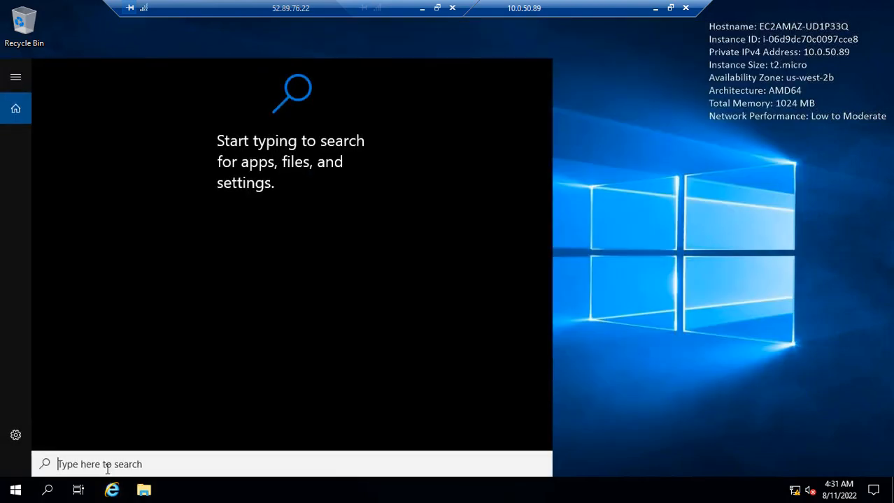
{"action": "type", "text": "windows fir"}
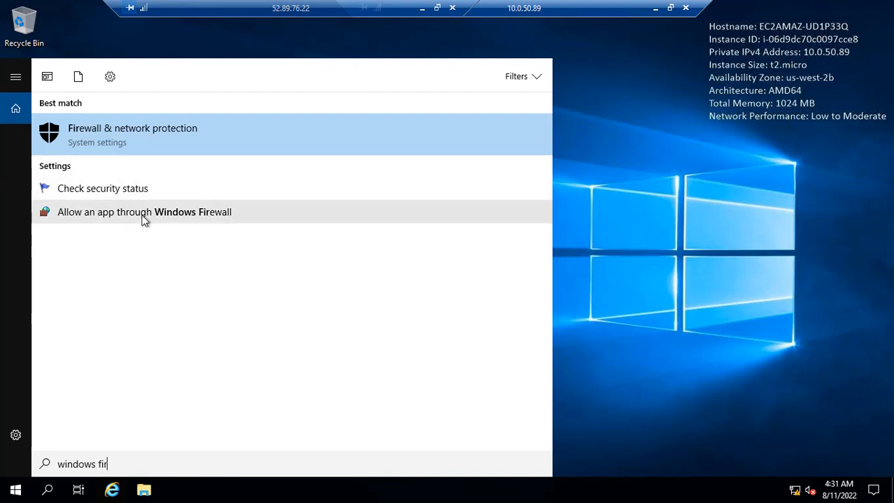
{"action": "left_click", "coordinate": [179, 138]}
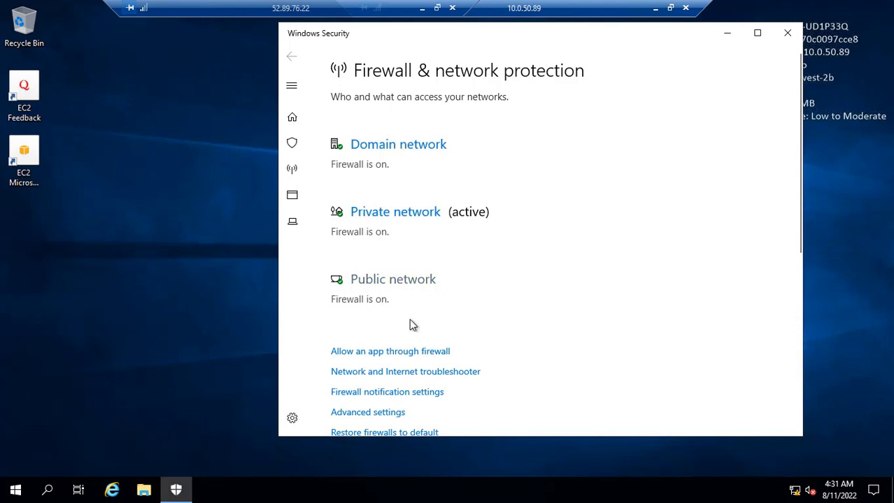
Open the firewall's advanced settings, closing Windows Security and moving the firewall console clear of the remote connection bar.
{"action": "scroll", "coordinate": [412, 328], "scroll_direction": "down", "scroll_amount": 2}
{"action": "scroll", "coordinate": [416, 351], "scroll_direction": "down", "scroll_amount": 2}
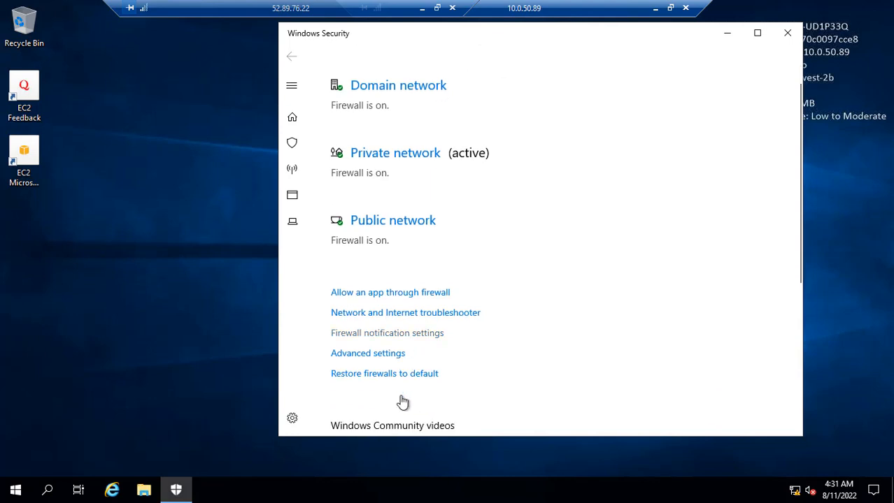
{"action": "left_click", "coordinate": [368, 353]}
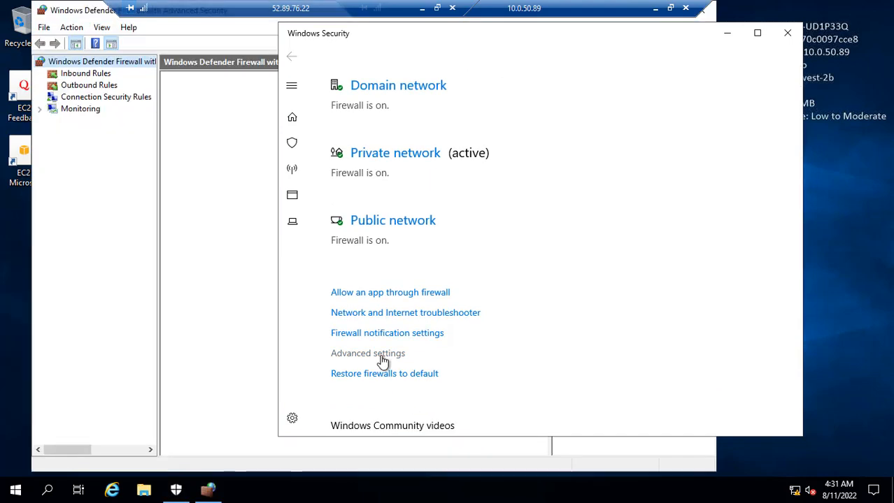
{"action": "left_click", "coordinate": [787, 34]}
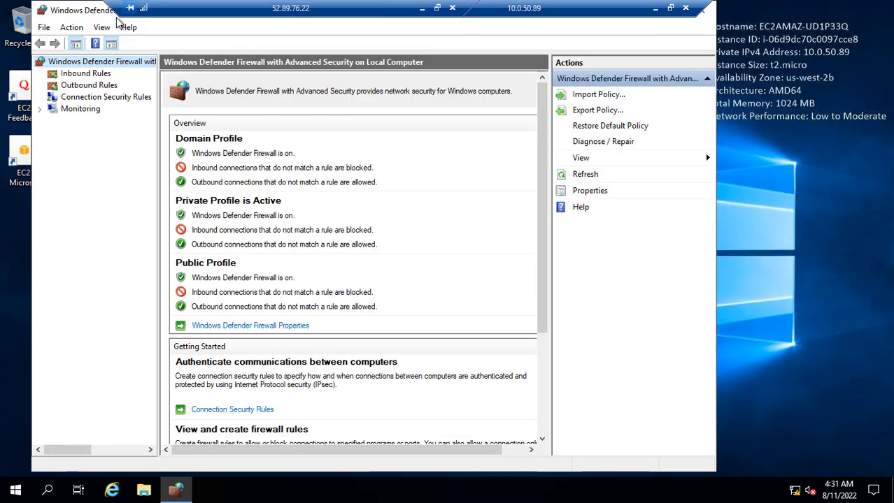
{"action": "left_click_drag", "start_coordinate": [86, 11], "coordinate": [137, 23]}
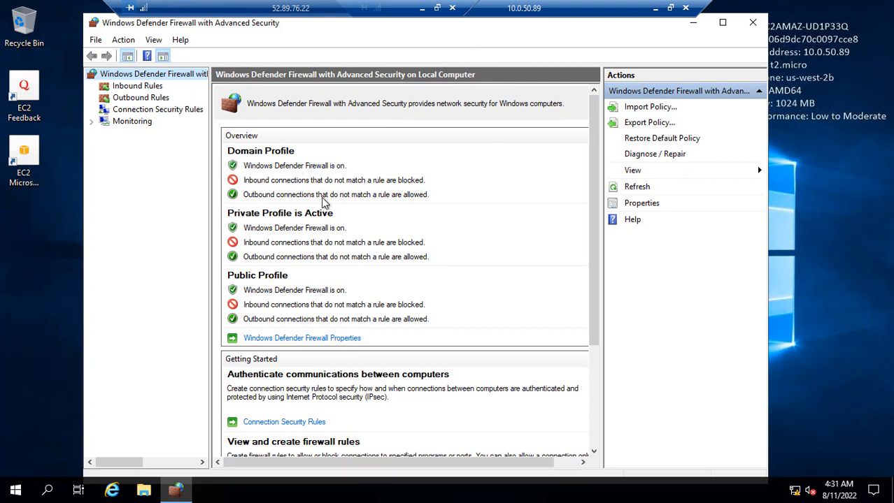
Examine the inbound rules, the profile overview and the Windows Defender Firewall Properties without changing anything.
{"action": "left_click", "coordinate": [139, 88]}
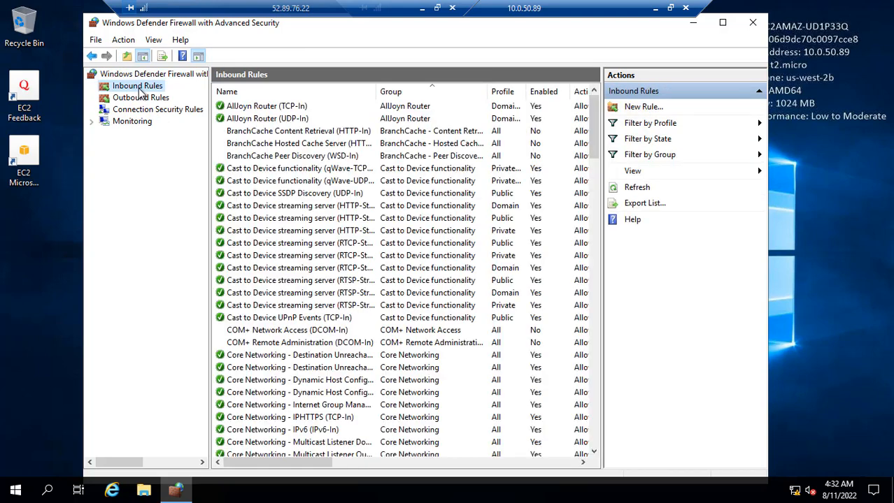
{"action": "left_click", "coordinate": [147, 74]}
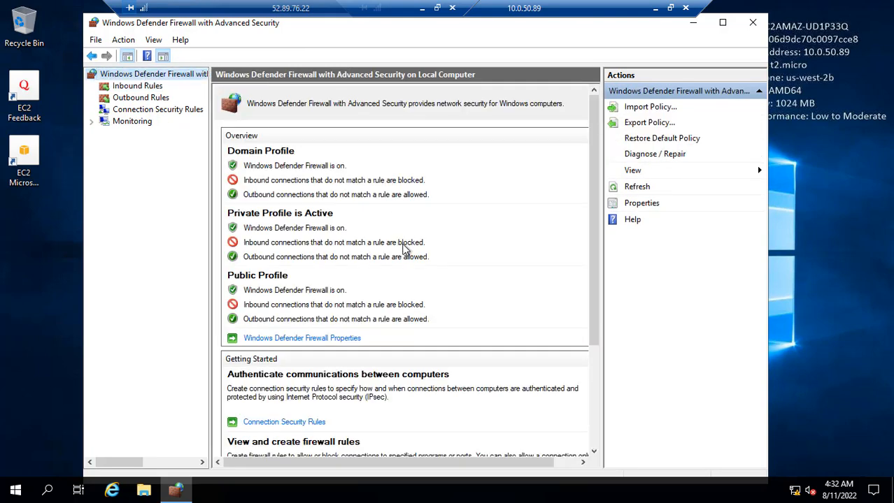
{"action": "scroll", "coordinate": [406, 252], "scroll_direction": "down", "scroll_amount": 5}
{"action": "scroll", "coordinate": [484, 308], "scroll_direction": "up", "scroll_amount": 5}
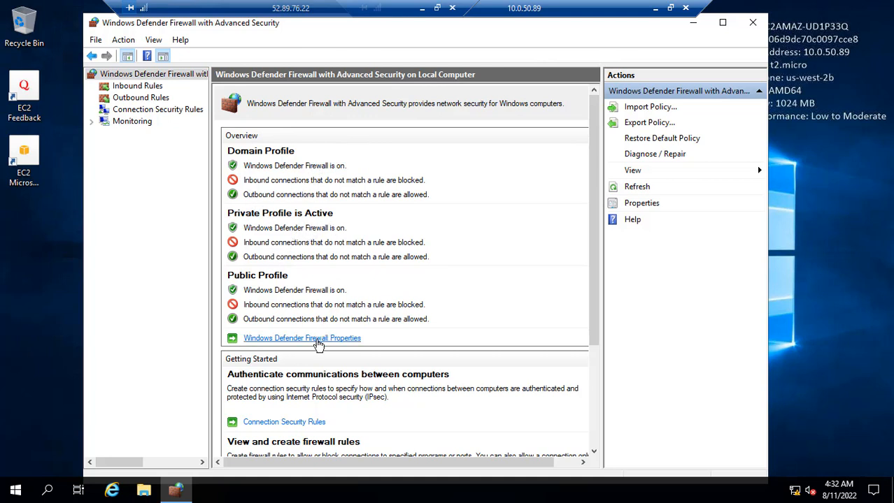
{"action": "left_click", "coordinate": [303, 341]}
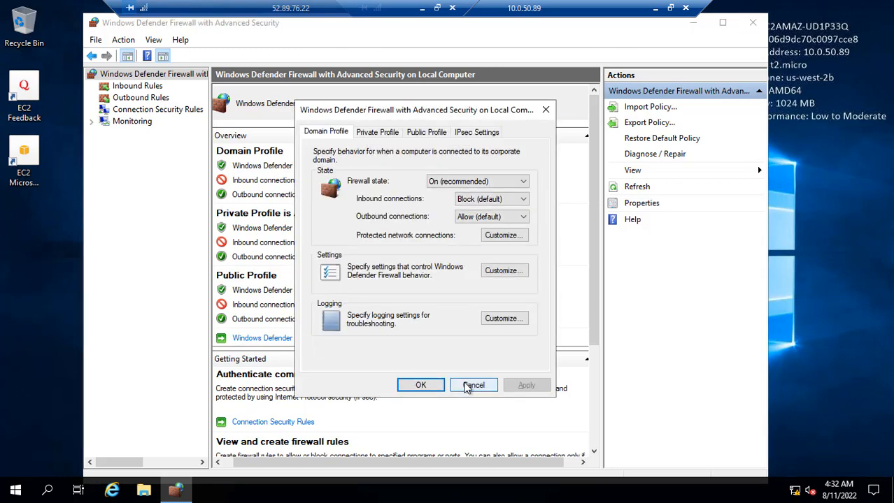
{"action": "left_click", "coordinate": [472, 387]}
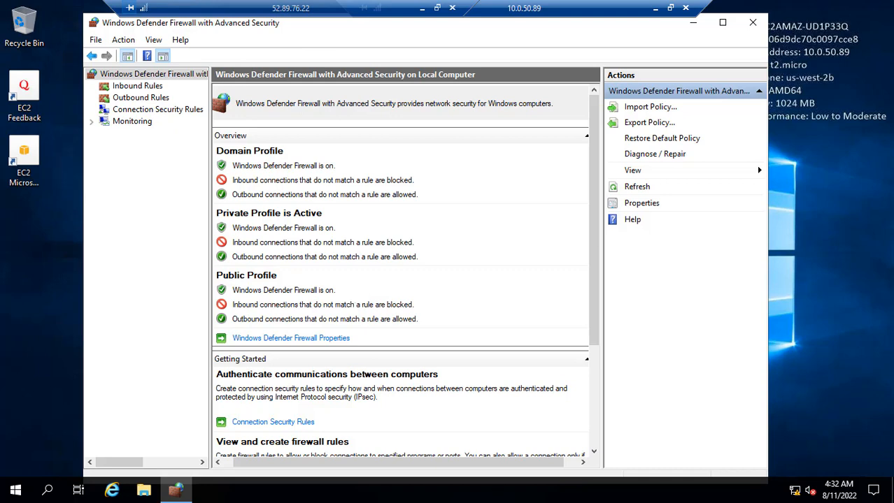
{"action": "key", "text": "super"}
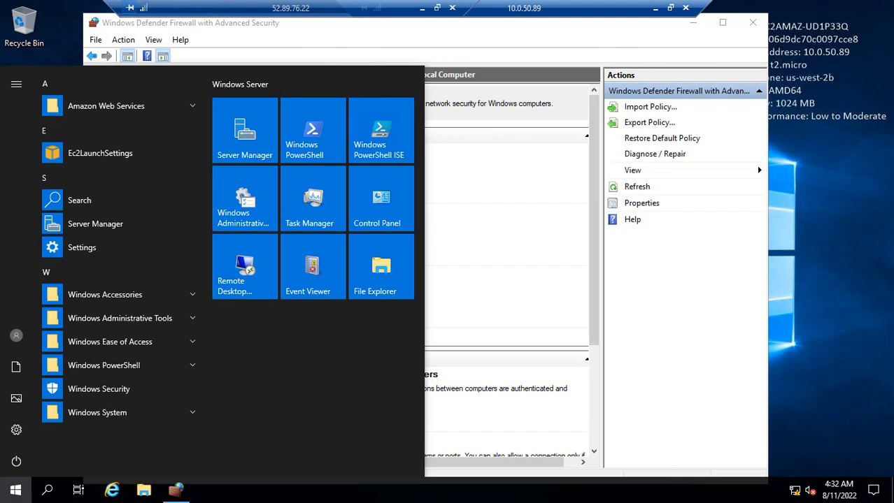
{"action": "key", "text": "Escape"}
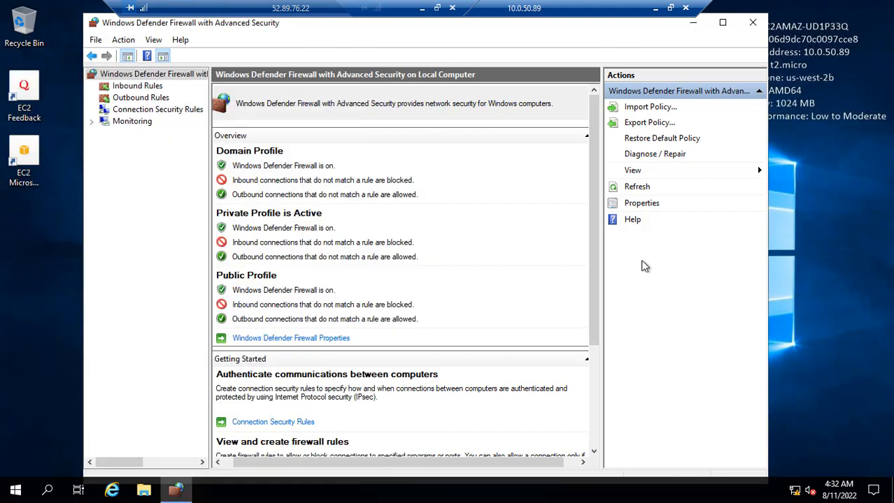
{"action": "left_click", "coordinate": [655, 8]}
{"action": "key", "text": "super"}
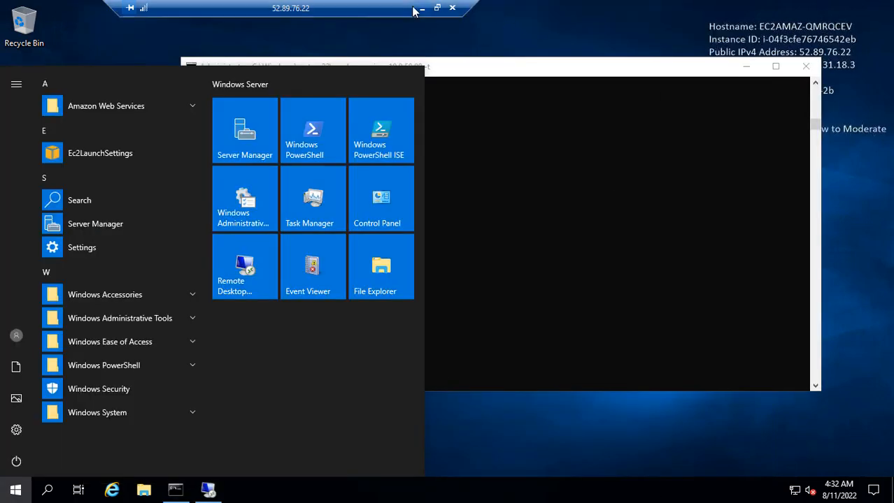
{"action": "left_click", "coordinate": [420, 9]}
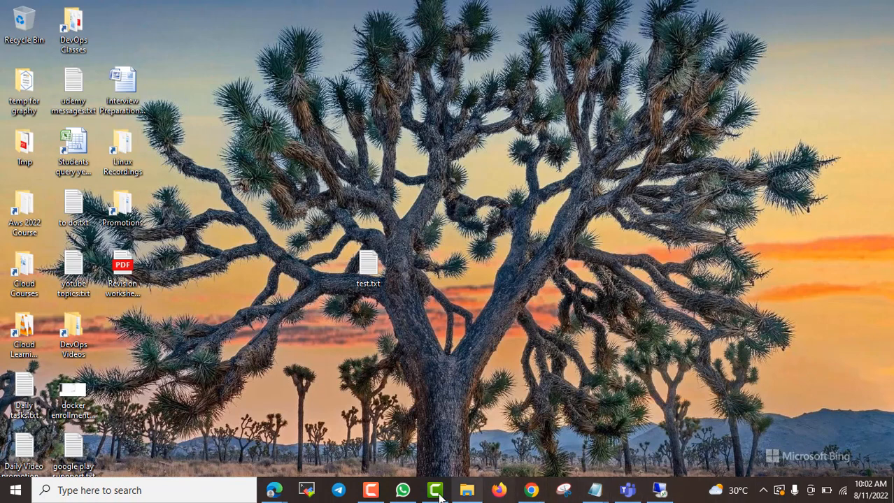
{"action": "left_click", "coordinate": [372, 491]}
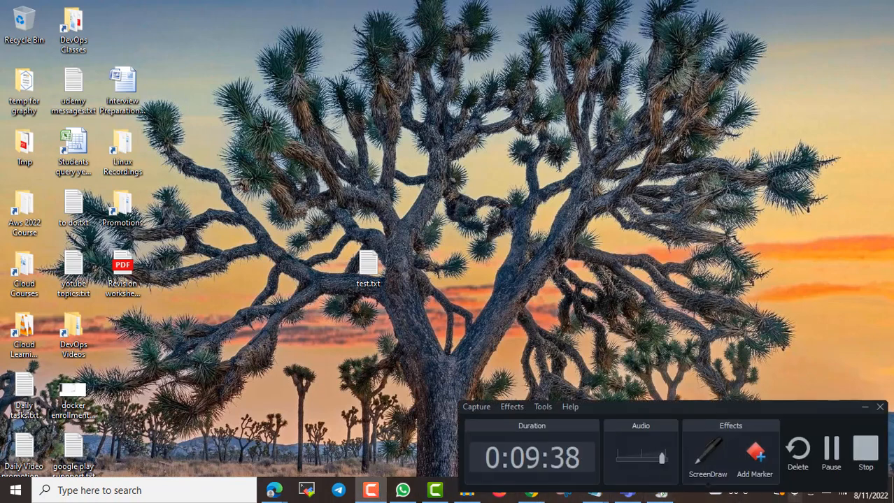
{"action": "left_click", "coordinate": [831, 451]}
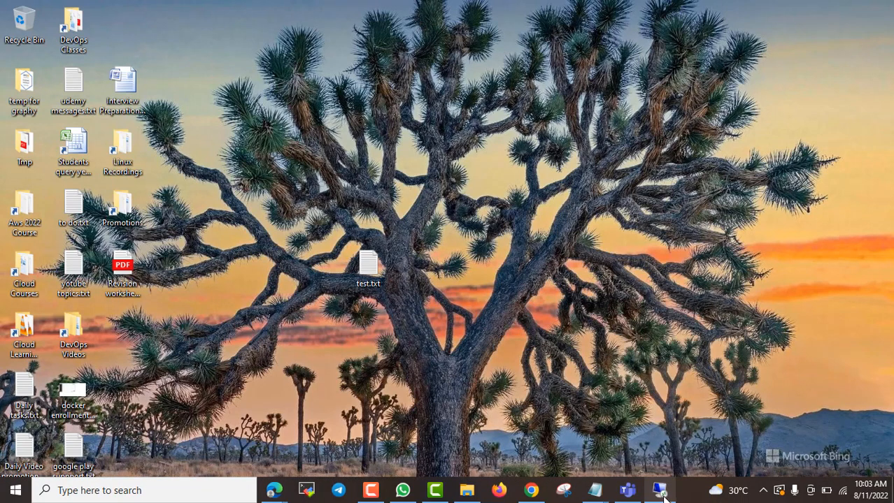
Return to the 10.0.50.89 remote session and set the Domain Profile firewall state to Off in the firewall properties.
{"action": "left_click", "coordinate": [666, 491]}
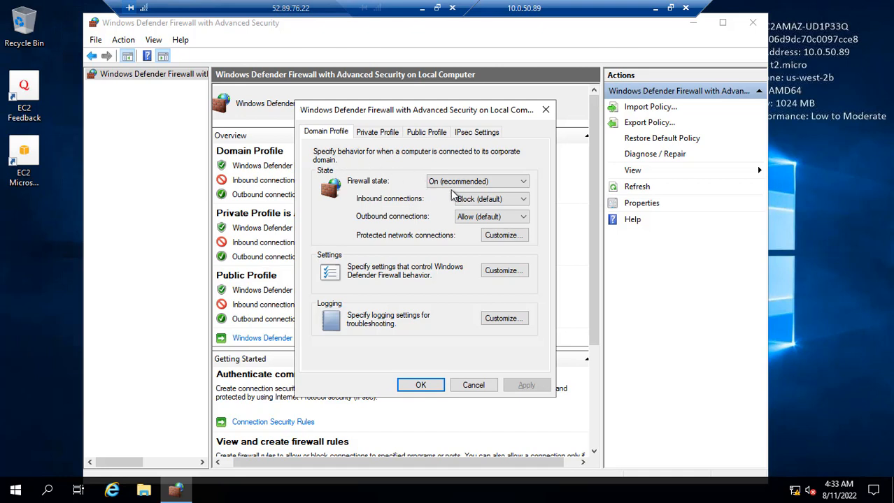
{"action": "left_click", "coordinate": [474, 385]}
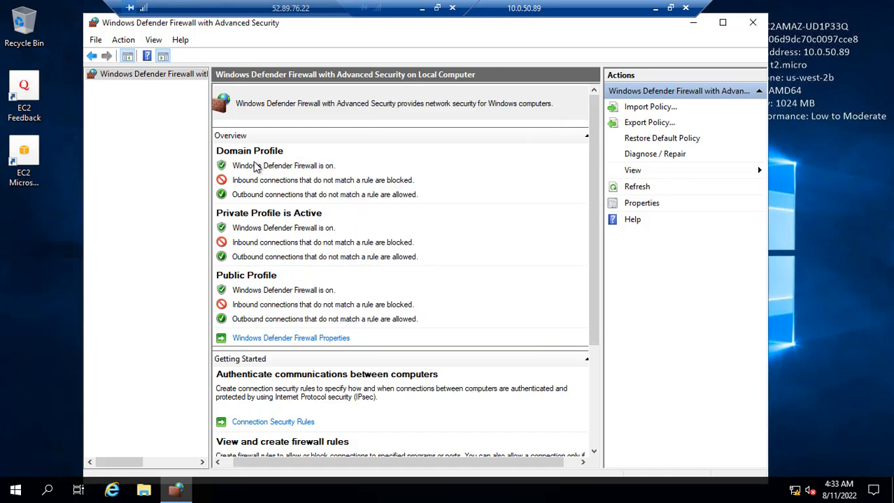
{"action": "left_click", "coordinate": [303, 339]}
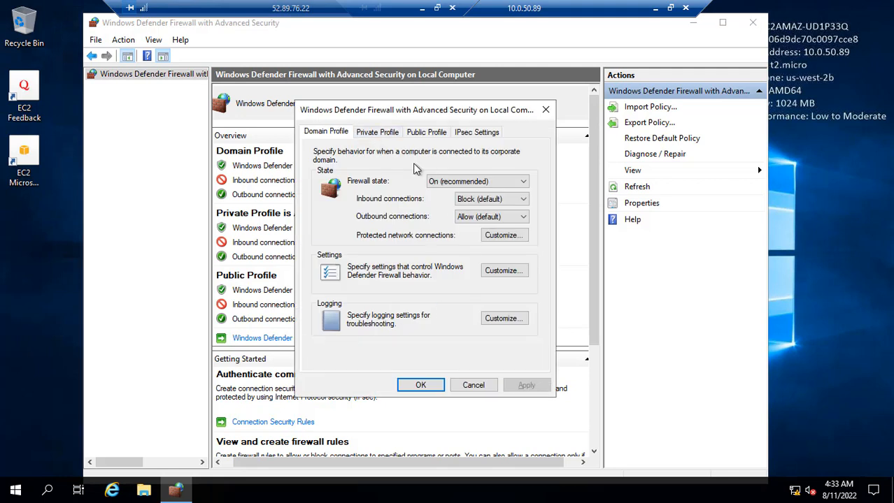
{"action": "left_click", "coordinate": [464, 184]}
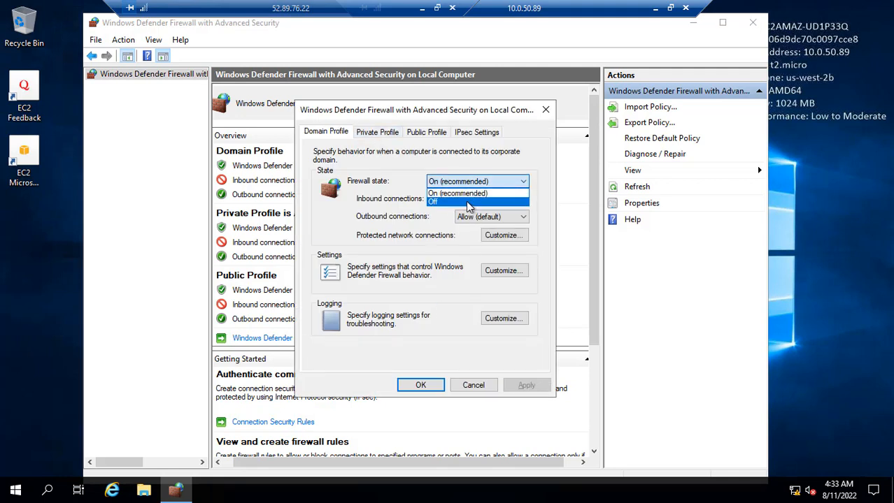
{"action": "left_click", "coordinate": [469, 204]}
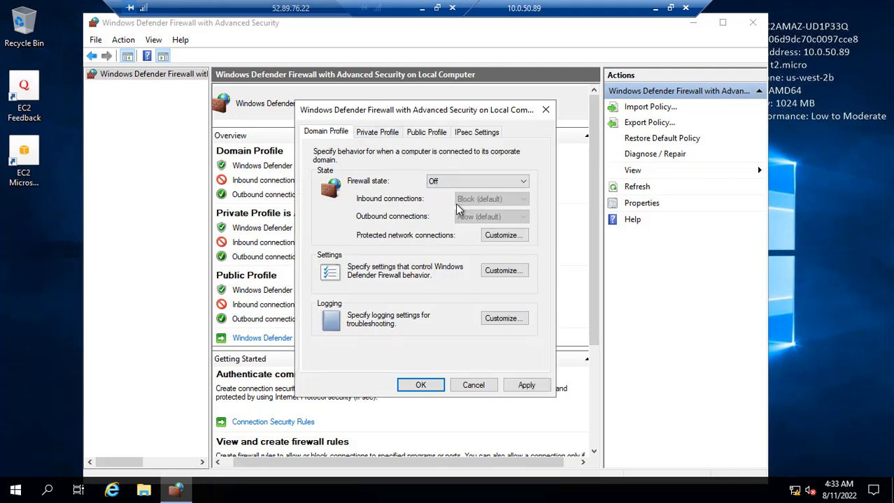
{"action": "left_click", "coordinate": [523, 388]}
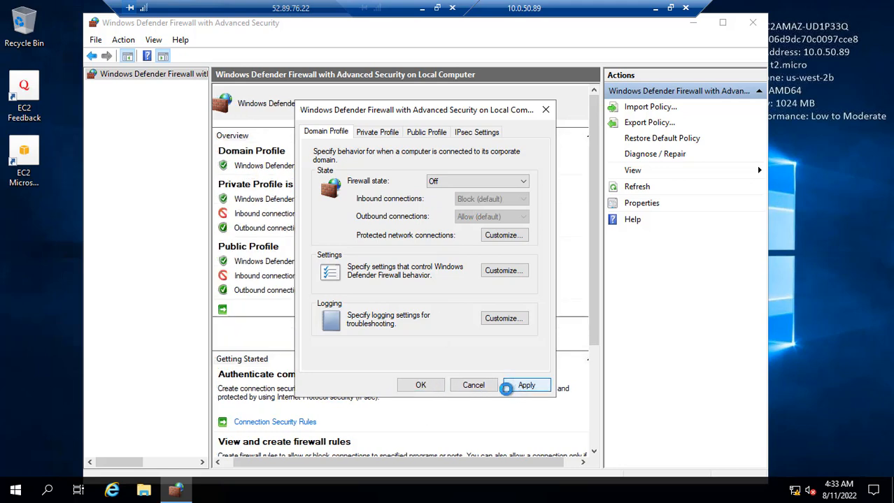
{"action": "left_click", "coordinate": [428, 390]}
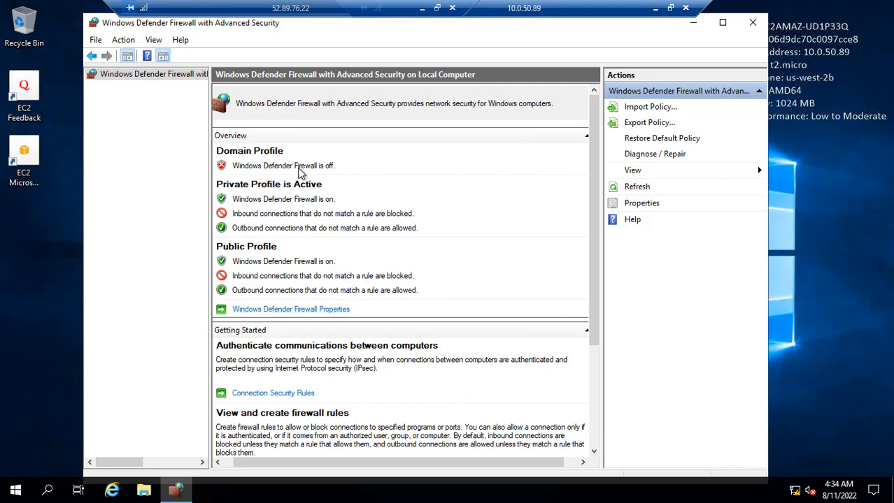
Switch back to the testwin session and check the replies of the continuous ping to 10.0.50.89.
{"action": "left_click", "coordinate": [656, 8]}
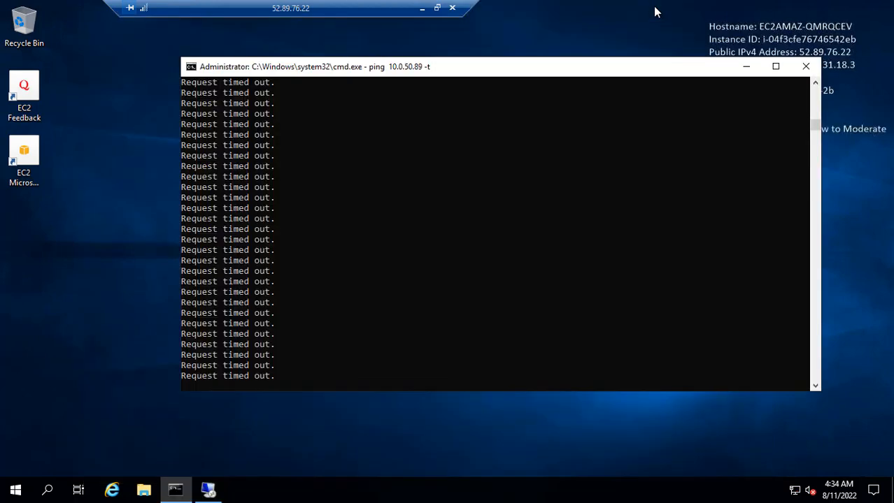
{"action": "left_click", "coordinate": [401, 307]}
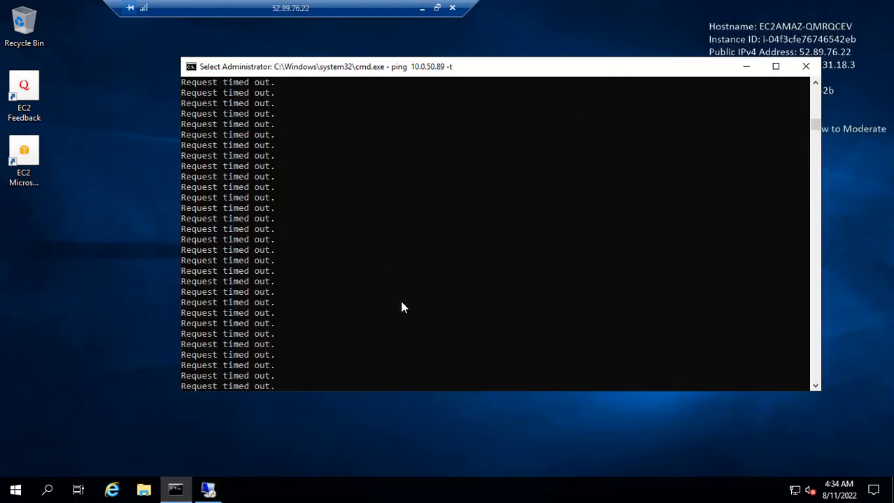
{"action": "scroll", "coordinate": [406, 322], "scroll_direction": "down", "scroll_amount": 14}
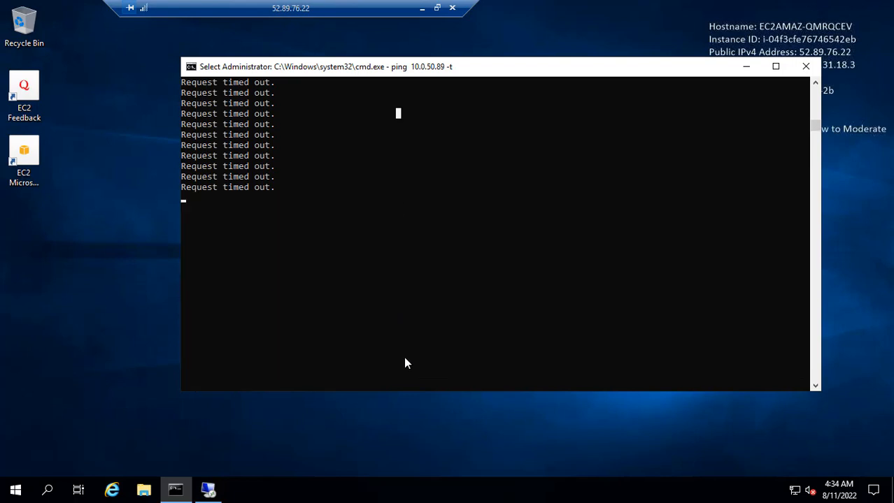
{"action": "left_click", "coordinate": [209, 491]}
{"action": "scroll", "coordinate": [346, 330], "scroll_direction": "up", "scroll_amount": 4}
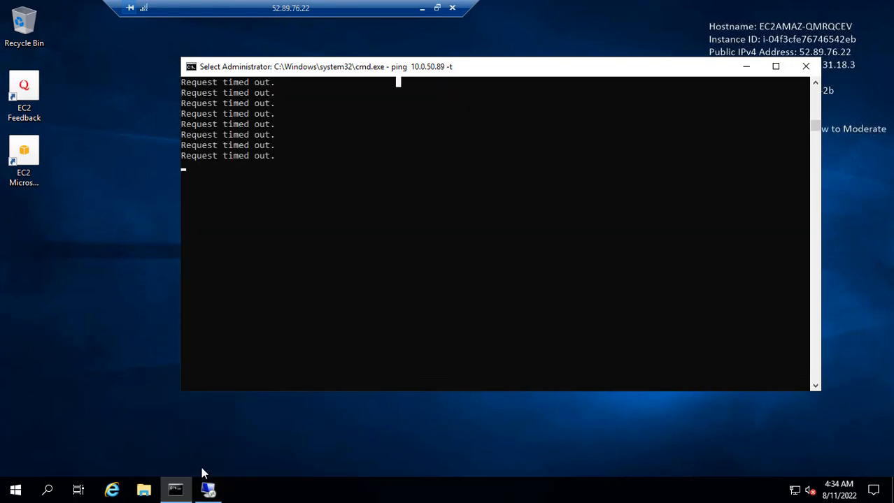
Return to the 10.0.50.89 remote session and set the Private Profile firewall state to Off in the firewall properties.
{"action": "left_click", "coordinate": [209, 492]}
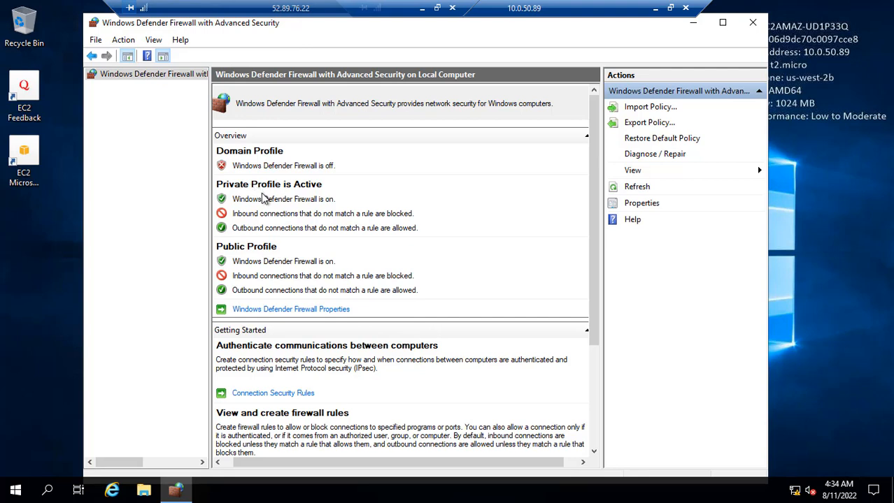
{"action": "left_click", "coordinate": [291, 309]}
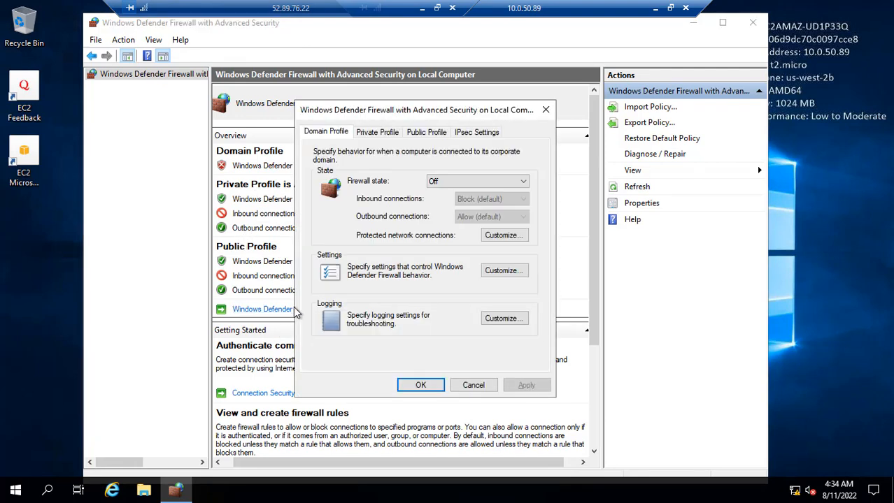
{"action": "left_click", "coordinate": [384, 133]}
{"action": "left_click", "coordinate": [468, 182]}
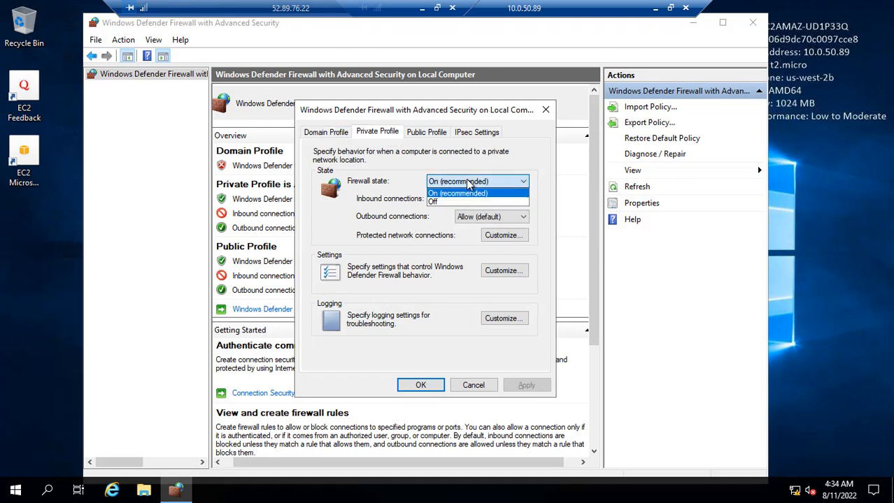
{"action": "left_click", "coordinate": [463, 202]}
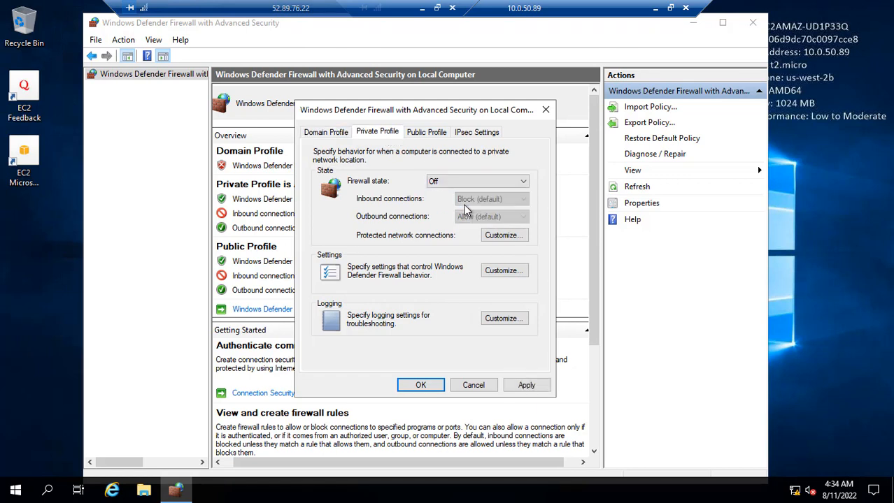
{"action": "left_click", "coordinate": [531, 388]}
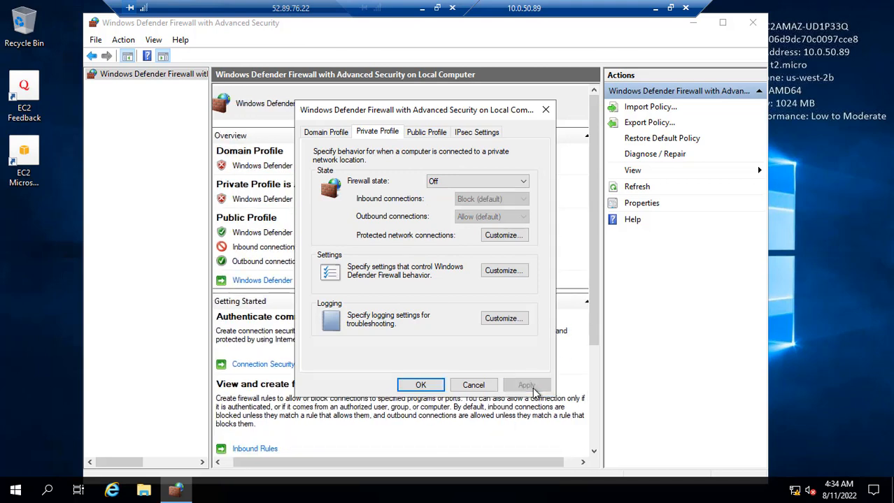
{"action": "left_click", "coordinate": [420, 387]}
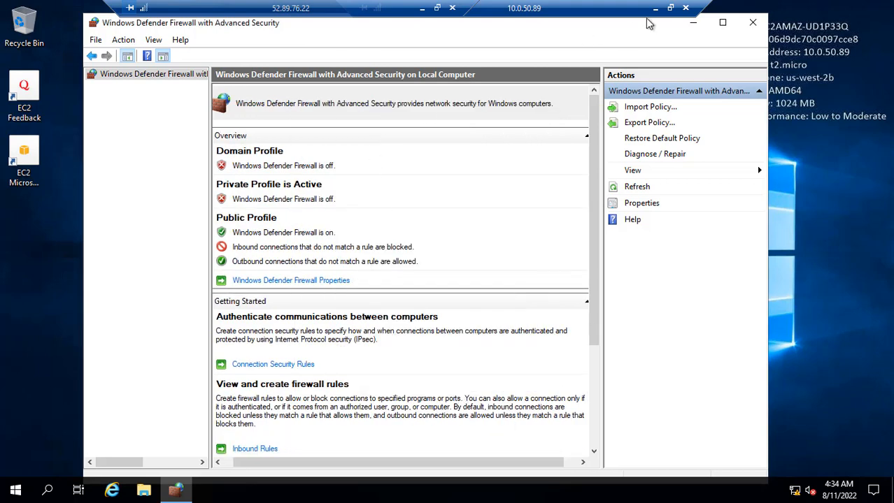
Go back to the testwin session and check the continuous ping to 10.0.50.89 for replies.
{"action": "left_click", "coordinate": [654, 8]}
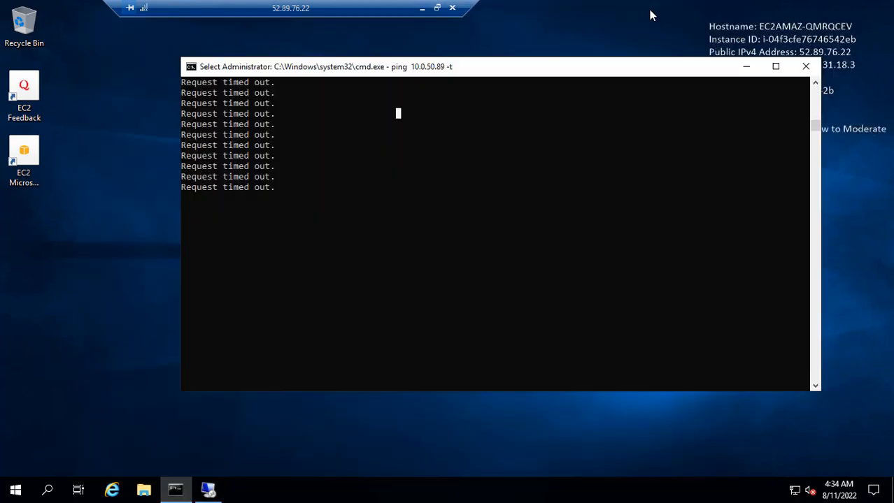
{"action": "left_click", "coordinate": [408, 244]}
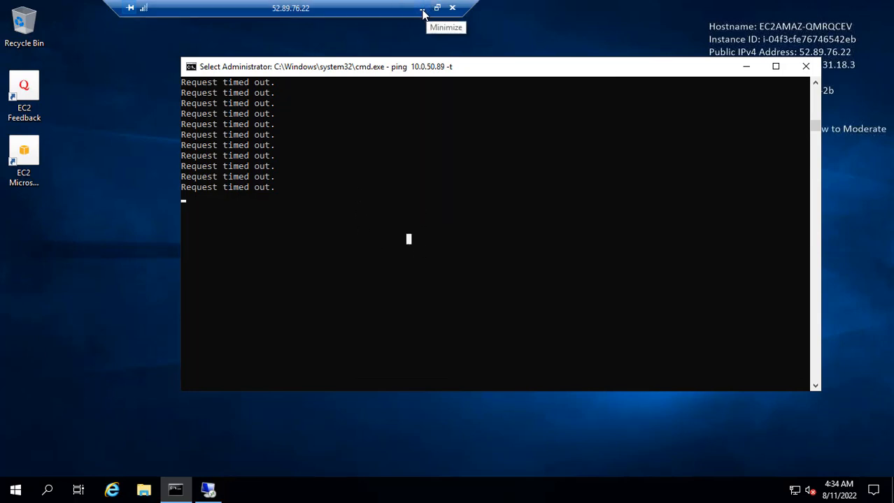
{"action": "left_click", "coordinate": [335, 188]}
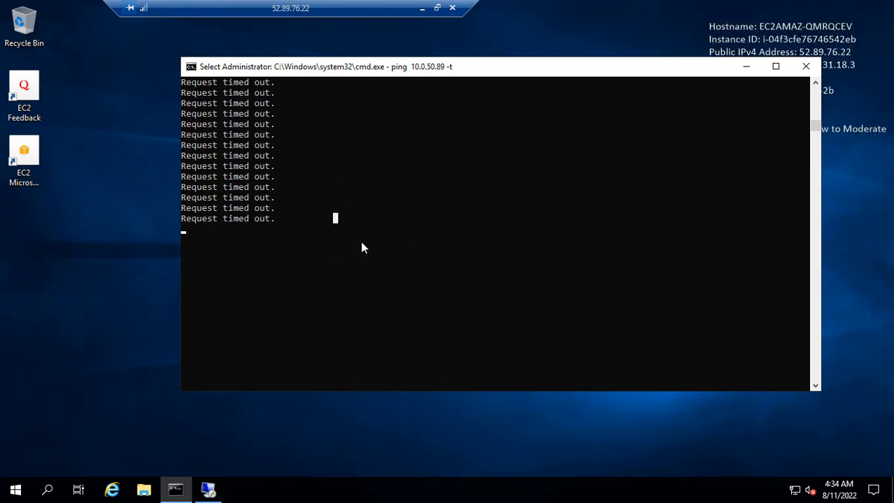
{"action": "scroll", "coordinate": [361, 243], "scroll_direction": "down", "scroll_amount": 4}
In the 10.0.50.89 session, set the Public Profile firewall state to Off in the firewall properties.
{"action": "left_click", "coordinate": [227, 485]}
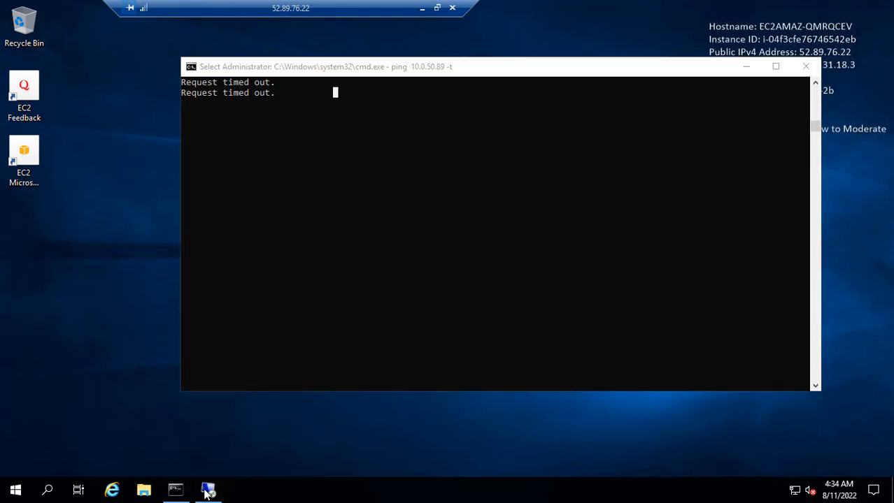
{"action": "left_click", "coordinate": [207, 492]}
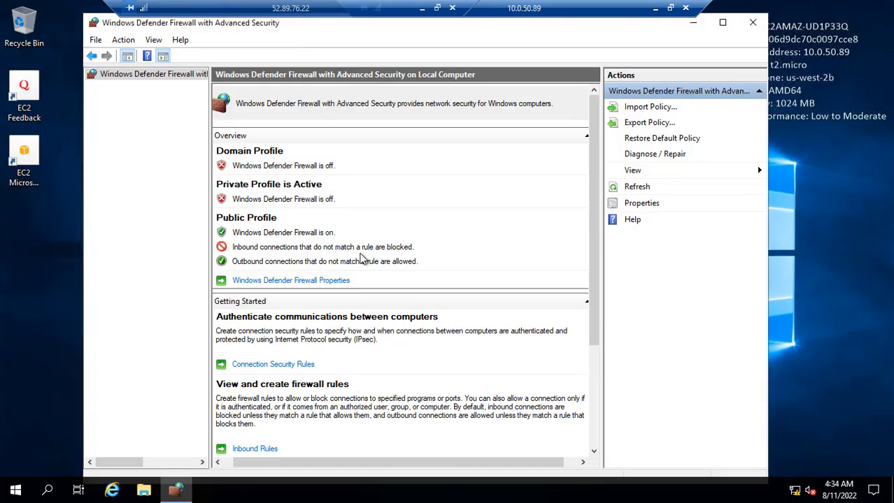
{"action": "left_click", "coordinate": [284, 281]}
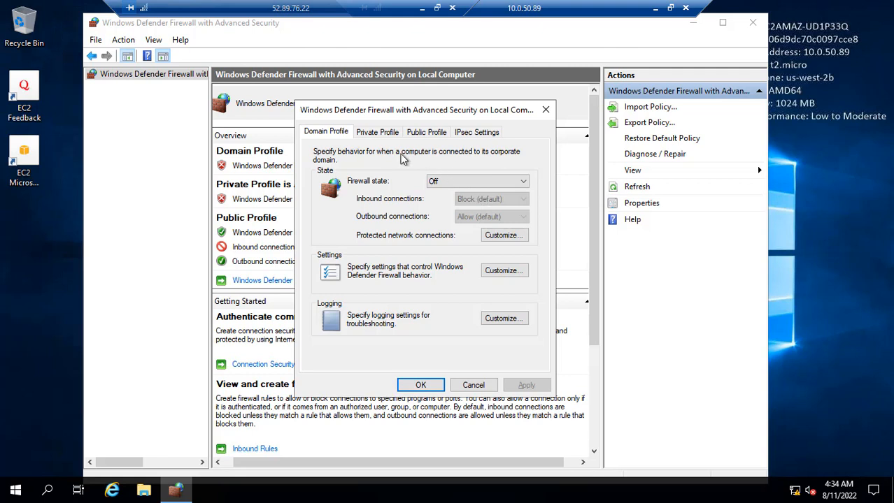
{"action": "left_click", "coordinate": [366, 136]}
{"action": "left_click", "coordinate": [423, 139]}
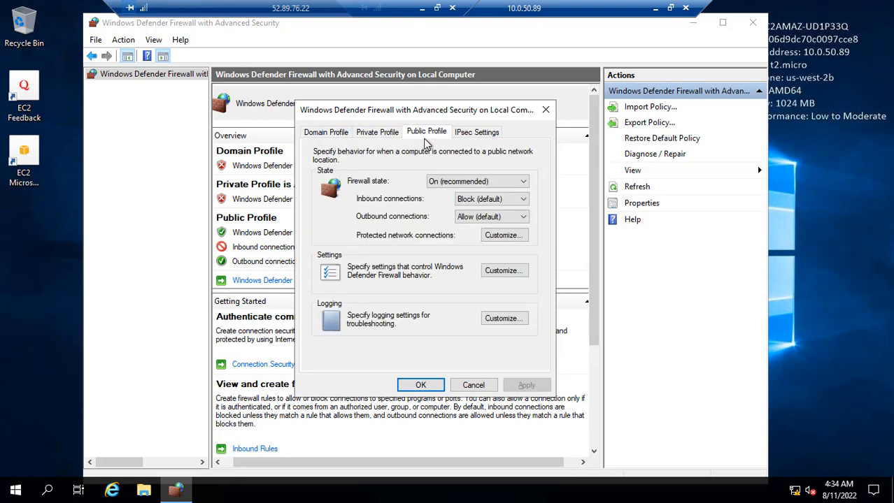
{"action": "left_click", "coordinate": [458, 182]}
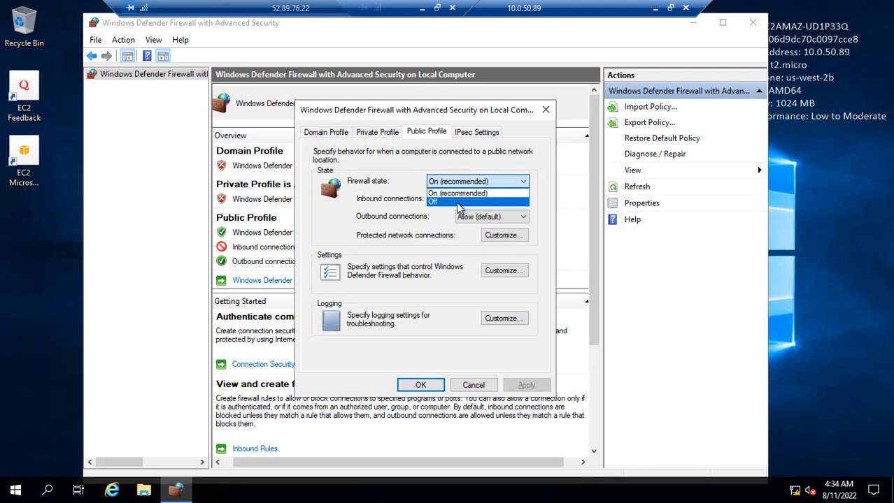
{"action": "left_click", "coordinate": [463, 202]}
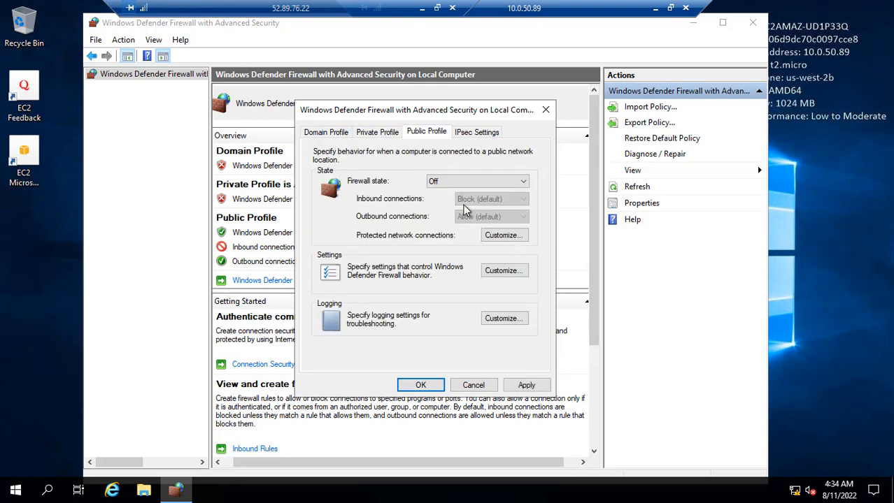
{"action": "left_click", "coordinate": [526, 387]}
{"action": "left_click", "coordinate": [421, 386]}
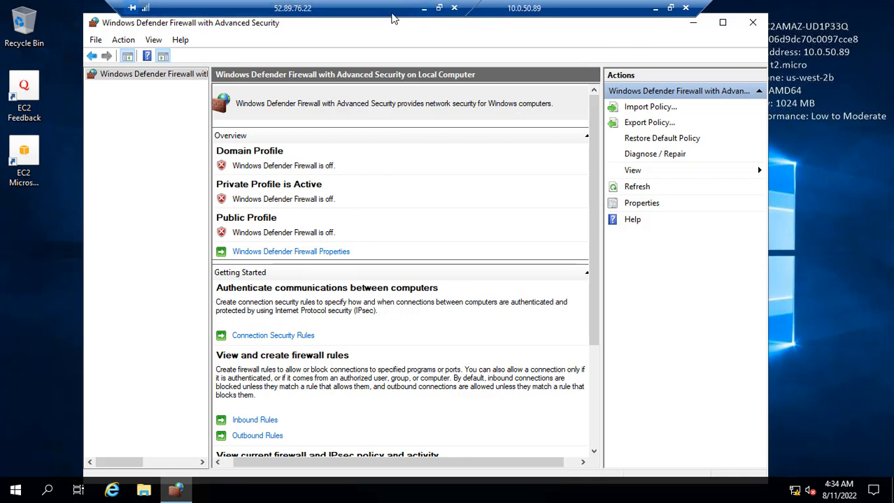
Switch to the testwin session, open a new command prompt and ping 10.0.50.89.
{"action": "left_click", "coordinate": [655, 9]}
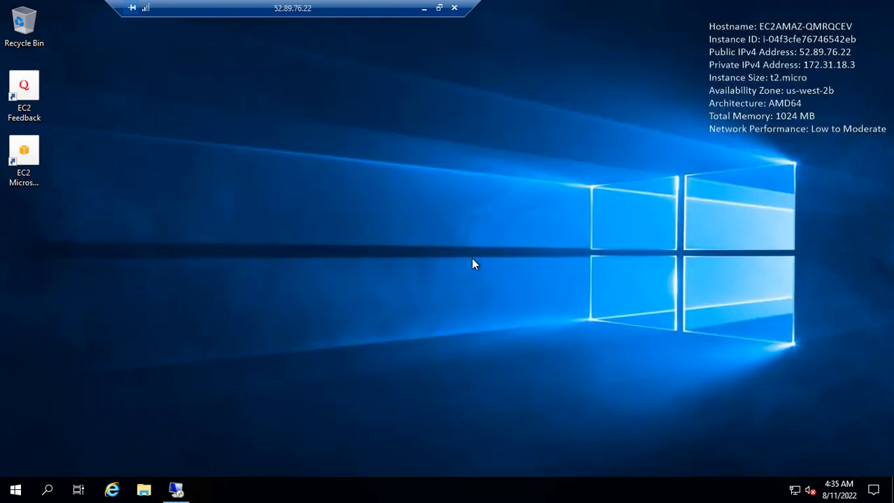
{"action": "right_click", "coordinate": [16, 490]}
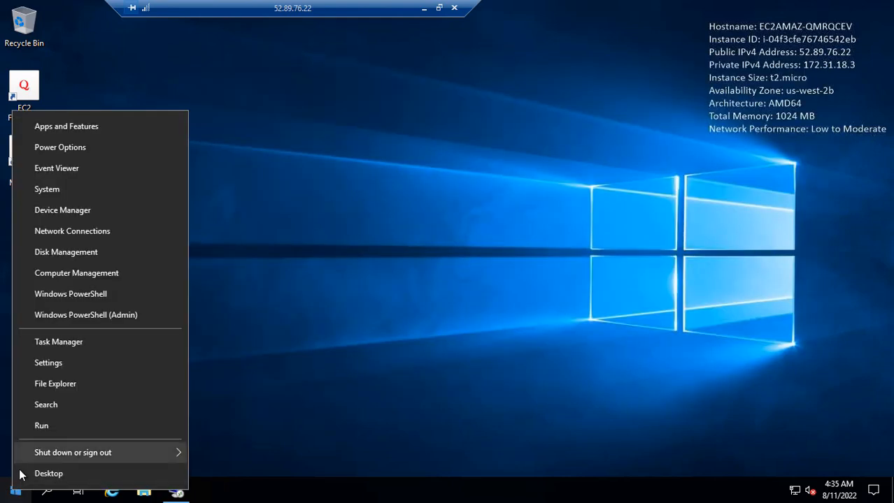
{"action": "left_click", "coordinate": [50, 429]}
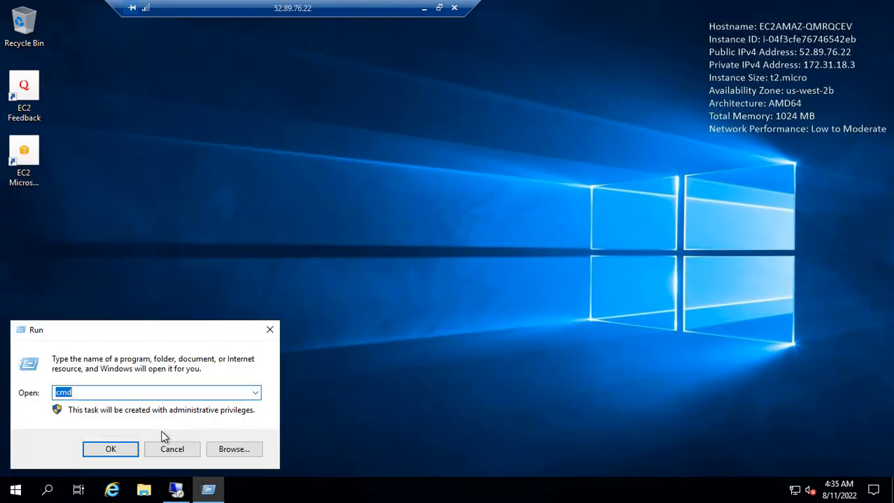
{"action": "key", "text": "Return"}
{"action": "type", "text": "ping "}
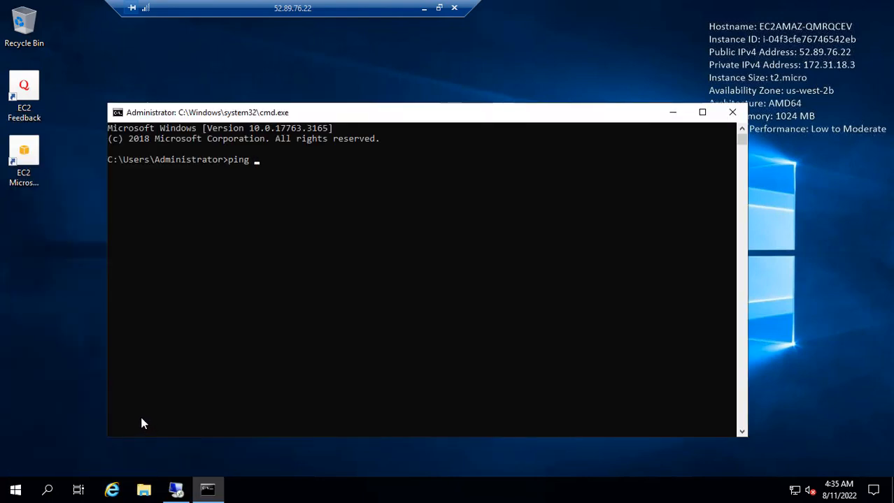
{"action": "type", "text": "10.0.50.89"}
{"action": "key", "text": "Return"}
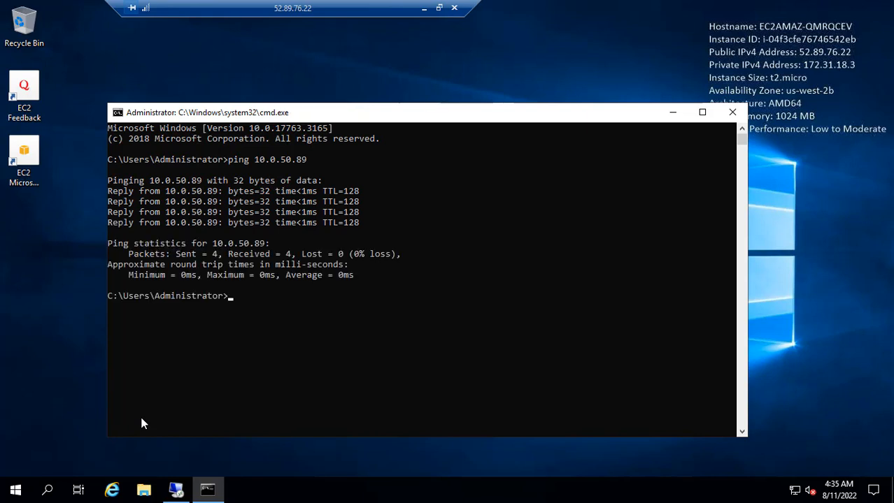
Run a continuous ping with ping 10.0.50.89 -t and stop it after several replies.
{"action": "key", "text": "Up"}
{"action": "type", "text": "-t"}
{"action": "key", "text": "Return"}
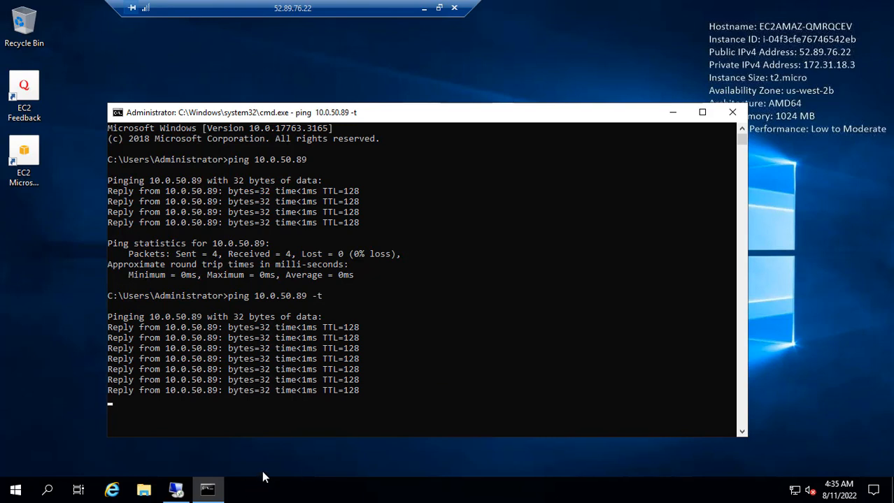
{"action": "key", "text": "ctrl+c"}
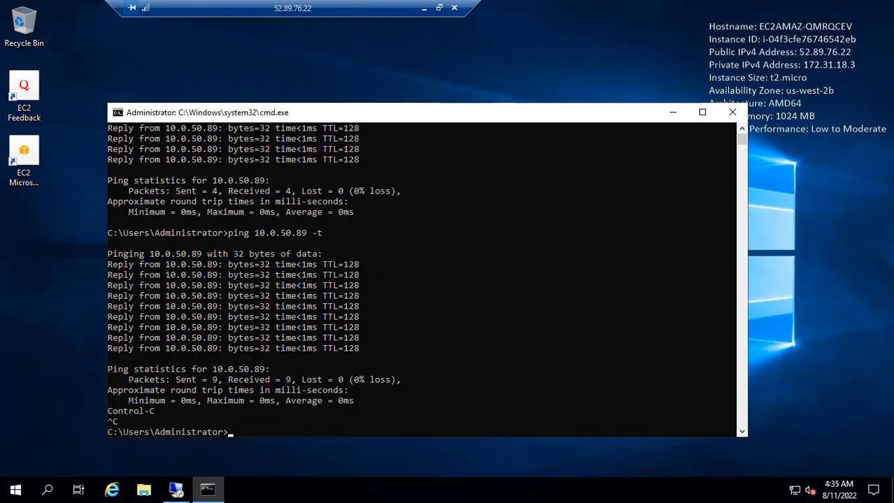
In the 10.0.50.89 session, set the Domain, Private and Public Profile firewall states to On (recommended) and apply them.
{"action": "left_click", "coordinate": [177, 491]}
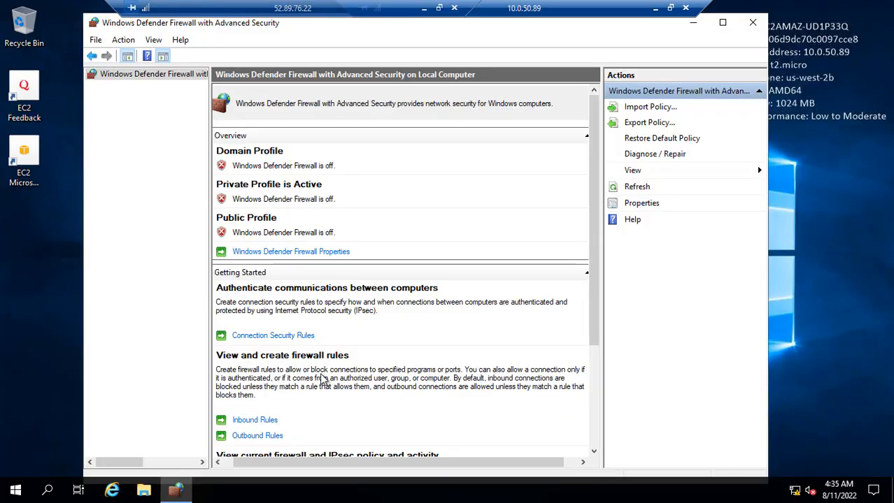
{"action": "left_click", "coordinate": [318, 258]}
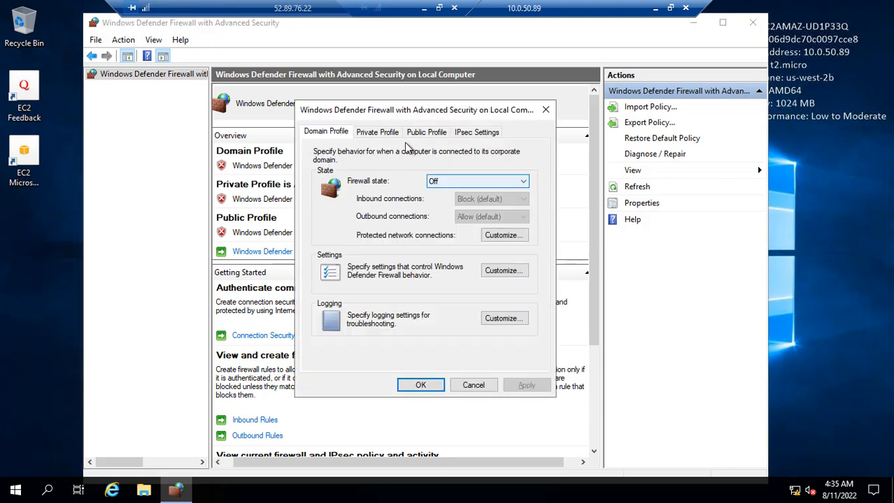
{"action": "left_click", "coordinate": [474, 183]}
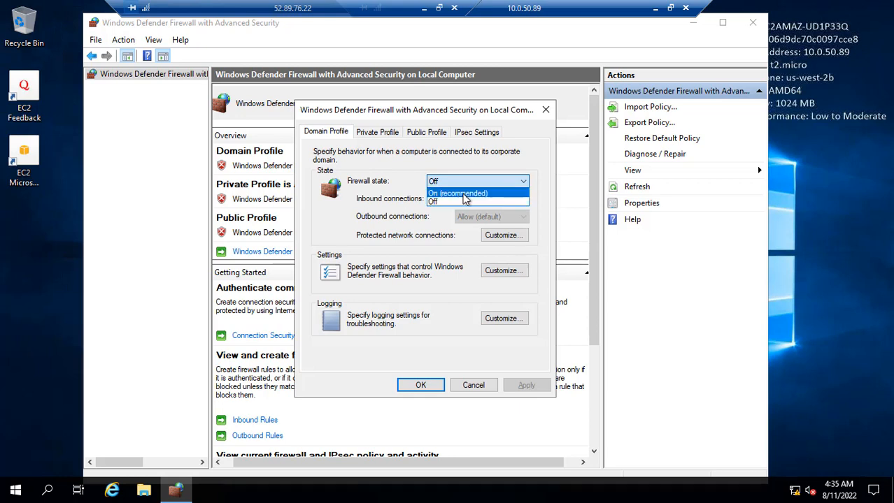
{"action": "left_click", "coordinate": [462, 194]}
{"action": "left_click", "coordinate": [386, 139]}
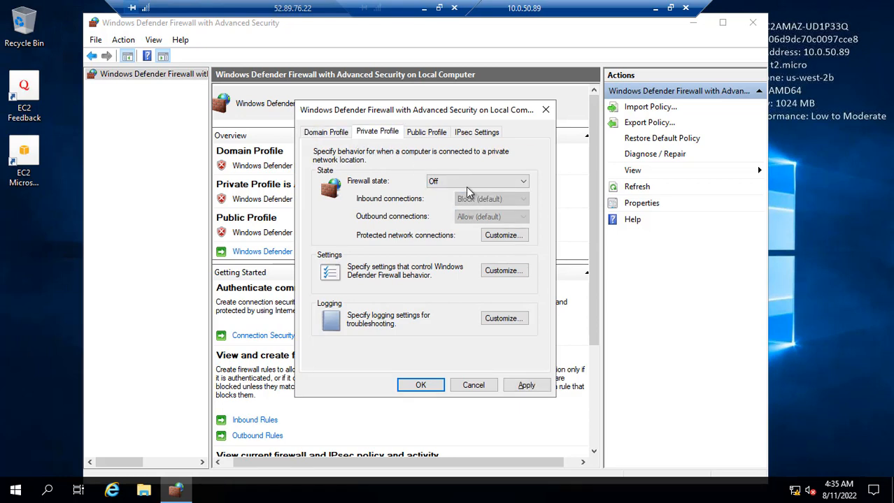
{"action": "left_click", "coordinate": [462, 184]}
{"action": "left_click", "coordinate": [462, 194]}
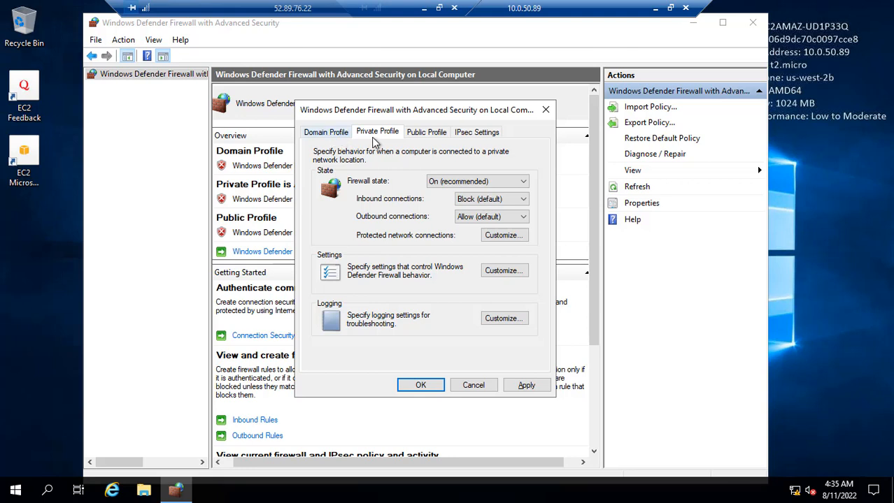
{"action": "left_click", "coordinate": [423, 132]}
{"action": "left_click", "coordinate": [458, 182]}
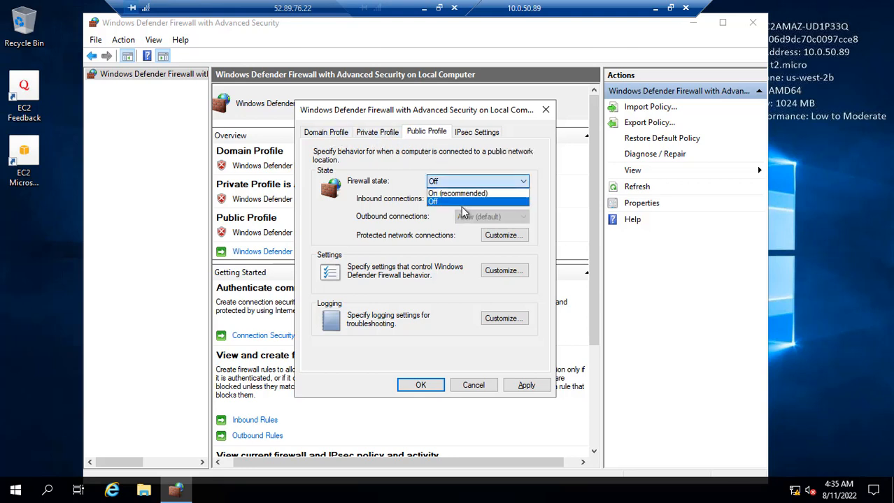
{"action": "left_click", "coordinate": [458, 194]}
{"action": "left_click", "coordinate": [535, 388]}
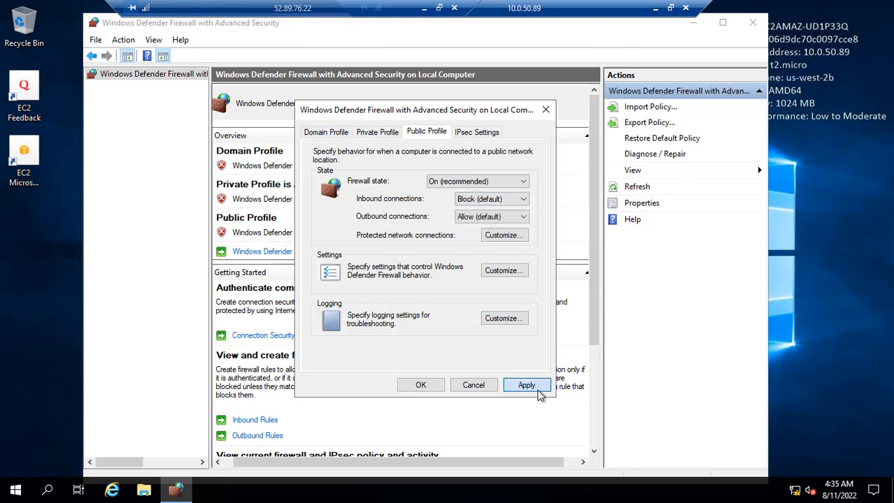
{"action": "left_click", "coordinate": [419, 385]}
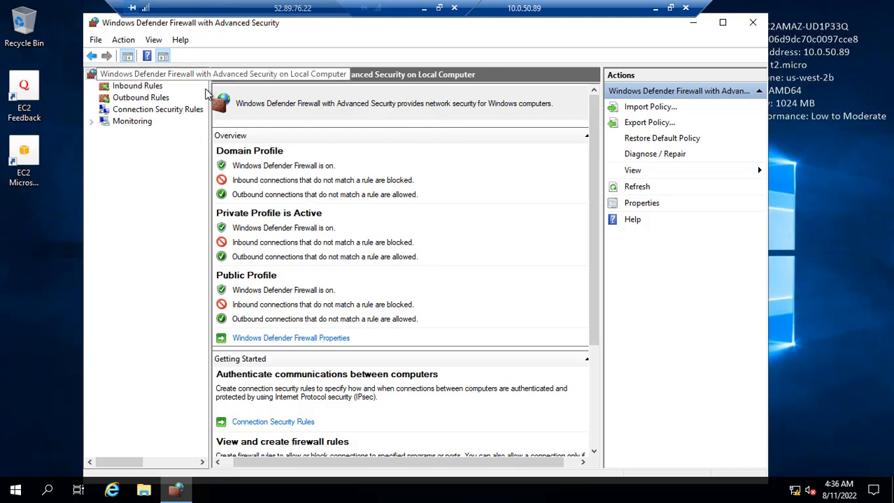
Look over the firewall overview and browse the full list of inbound rules in the maximized firewall console.
{"action": "scroll", "coordinate": [435, 343], "scroll_direction": "down", "scroll_amount": 3}
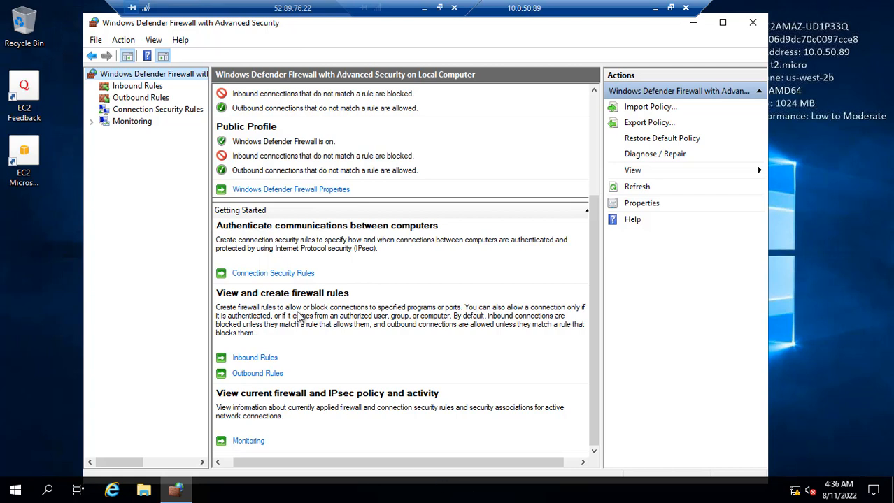
{"action": "left_click", "coordinate": [138, 86]}
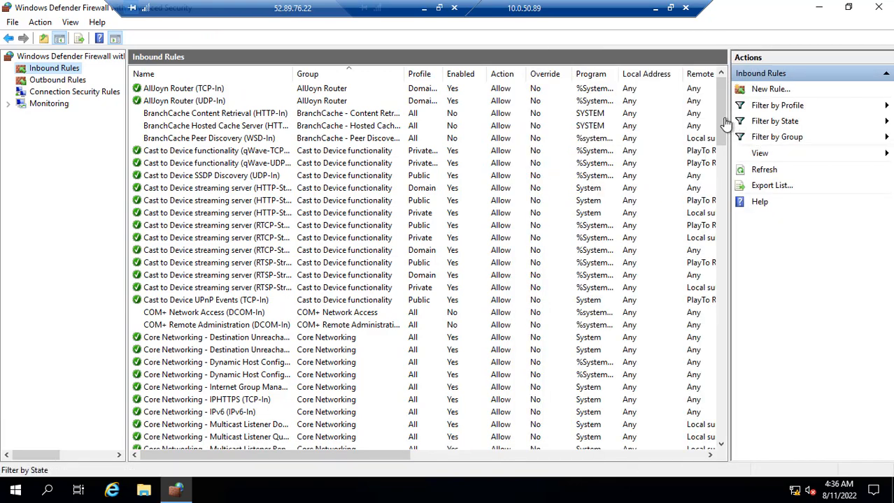
{"action": "left_click_drag", "start_coordinate": [721, 120], "coordinate": [718, 445]}
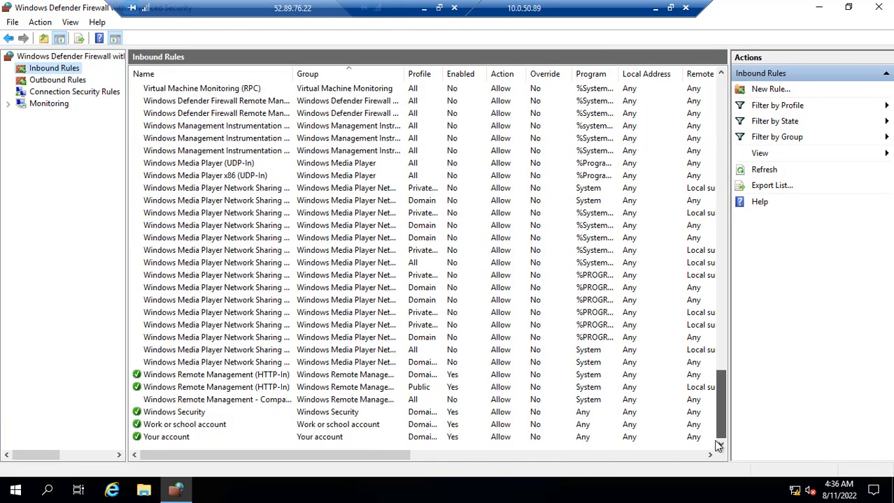
{"action": "left_click_drag", "start_coordinate": [723, 210], "coordinate": [723, 91]}
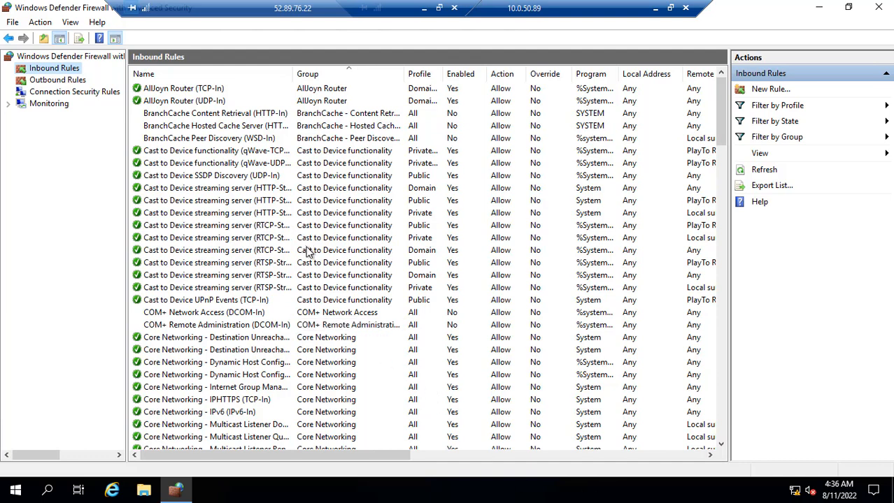
Look through the inbound rules for the entries that are disabled, such as File and Printer Sharing, and return to the list's start.
{"action": "scroll", "coordinate": [308, 253], "scroll_direction": "down", "scroll_amount": 2}
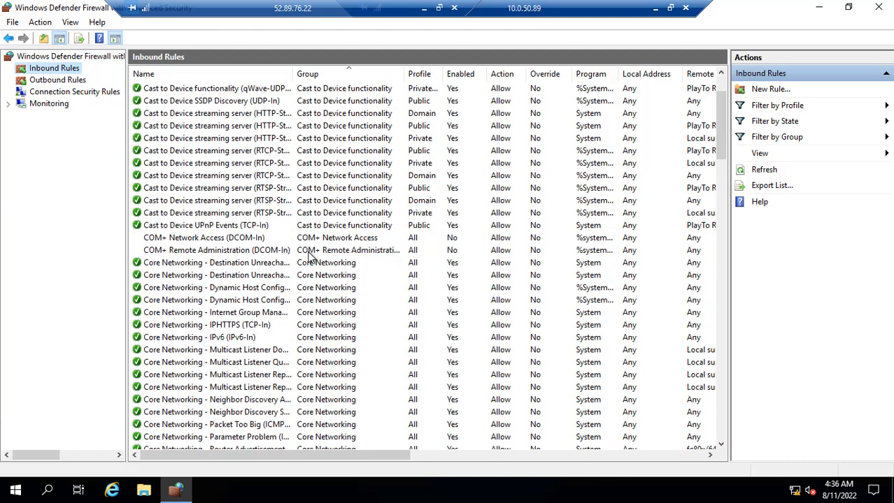
{"action": "scroll", "coordinate": [310, 259], "scroll_direction": "down", "scroll_amount": 3}
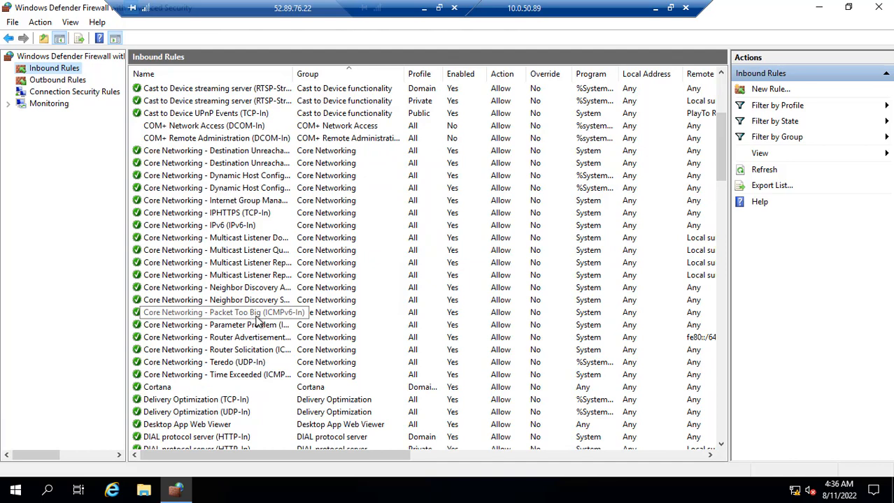
{"action": "scroll", "coordinate": [374, 364], "scroll_direction": "down", "scroll_amount": 3}
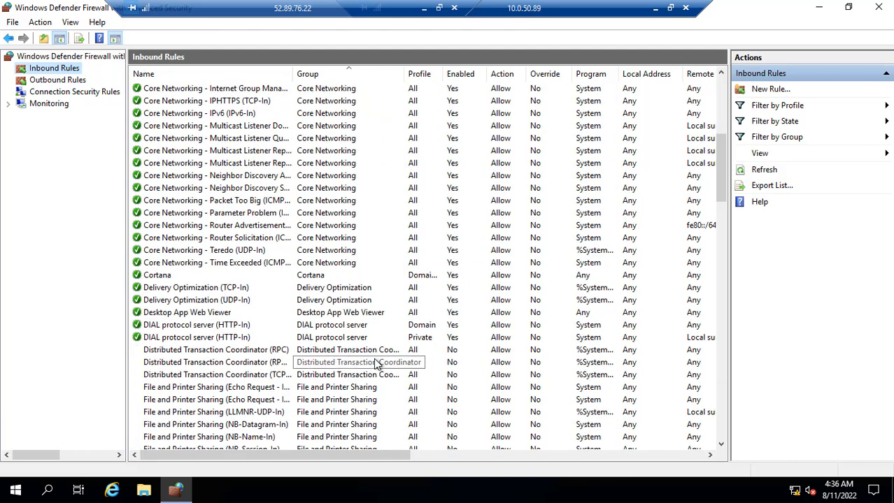
{"action": "scroll", "coordinate": [376, 364], "scroll_direction": "down", "scroll_amount": 3}
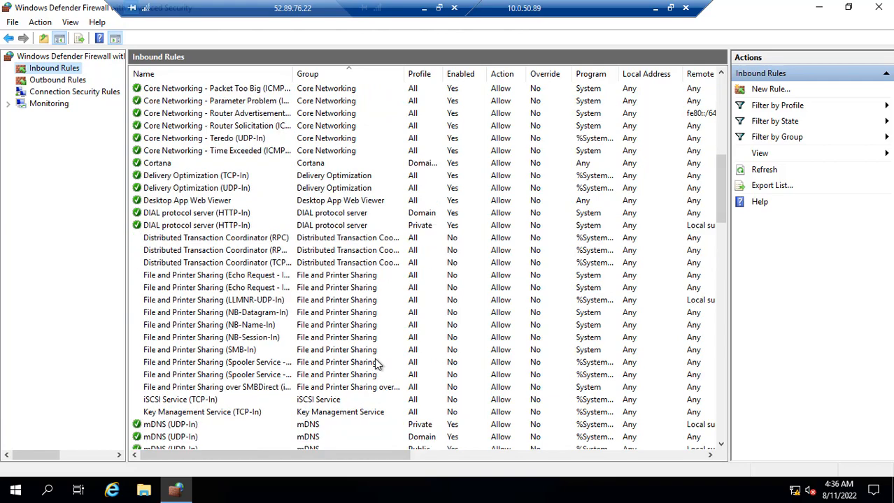
{"action": "scroll", "coordinate": [376, 364], "scroll_direction": "down", "scroll_amount": 3}
{"action": "scroll", "coordinate": [375, 363], "scroll_direction": "down", "scroll_amount": 9}
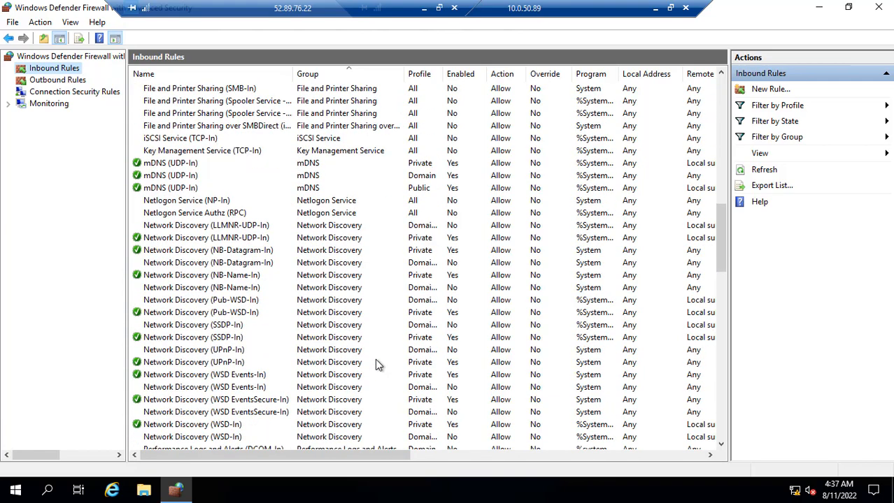
{"action": "scroll", "coordinate": [375, 363], "scroll_direction": "up", "scroll_amount": 1}
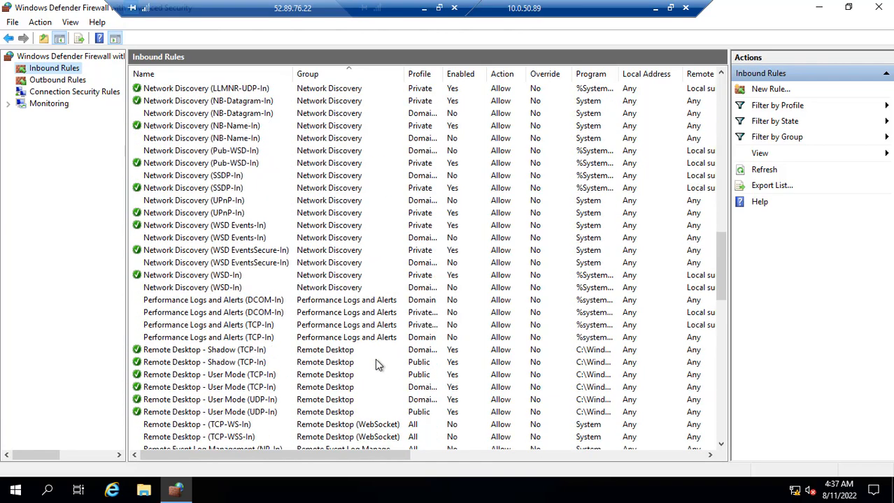
{"action": "scroll", "coordinate": [375, 364], "scroll_direction": "down", "scroll_amount": 4}
{"action": "scroll", "coordinate": [378, 364], "scroll_direction": "down", "scroll_amount": 3}
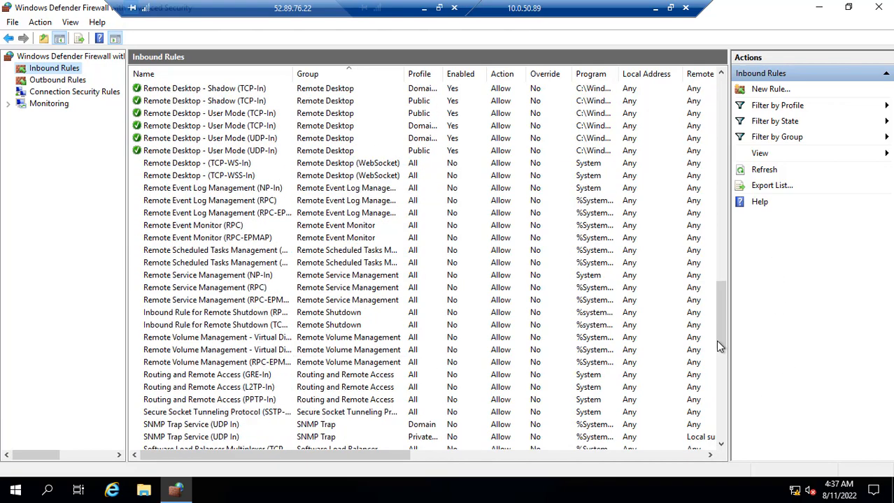
{"action": "left_click_drag", "start_coordinate": [716, 344], "coordinate": [702, 73]}
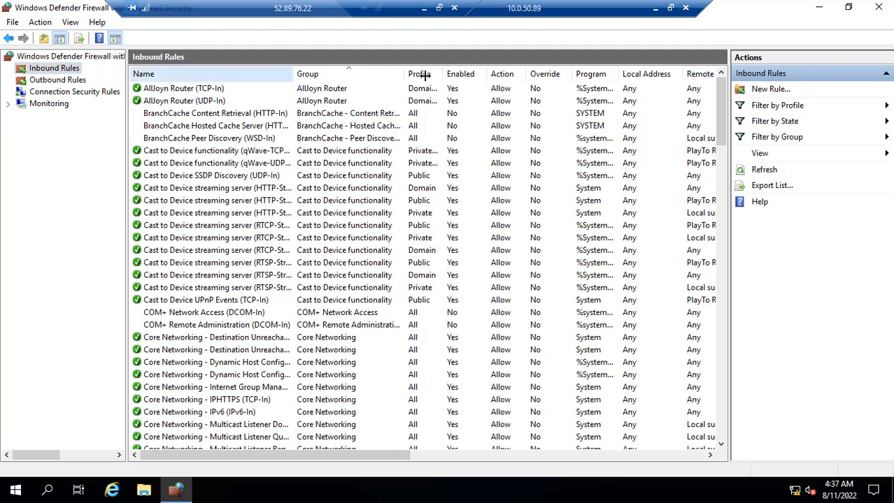
Widen the Name column to show full rule names and enable the File and Printer Sharing (Echo Request - ICMPv4-In) inbound rule.
{"action": "left_click_drag", "start_coordinate": [425, 75], "coordinate": [427, 75]}
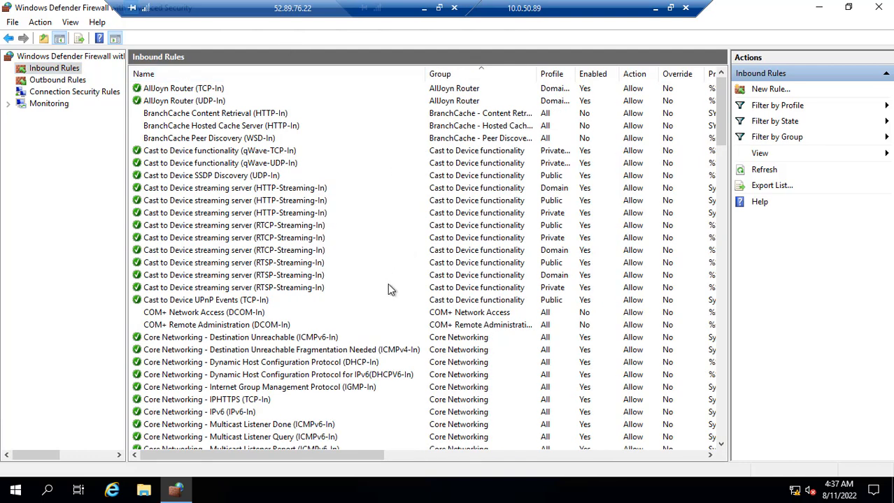
{"action": "scroll", "coordinate": [391, 297], "scroll_direction": "down", "scroll_amount": 2}
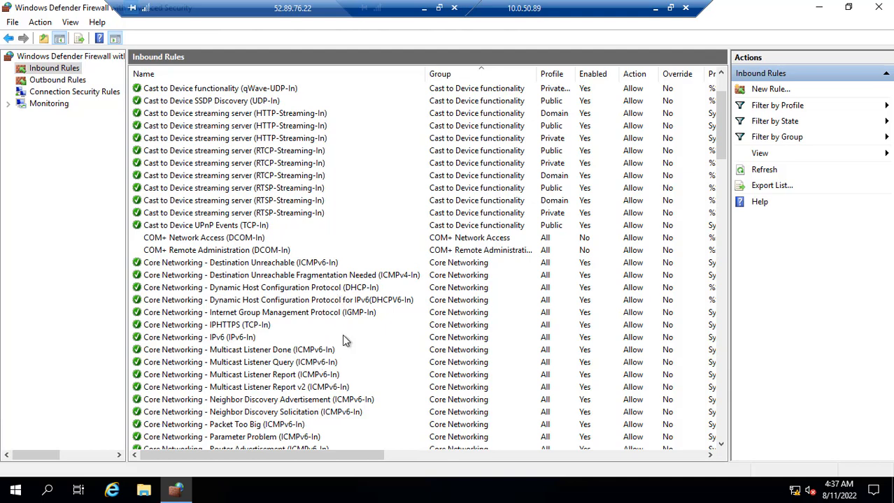
{"action": "scroll", "coordinate": [343, 336], "scroll_direction": "down", "scroll_amount": 2}
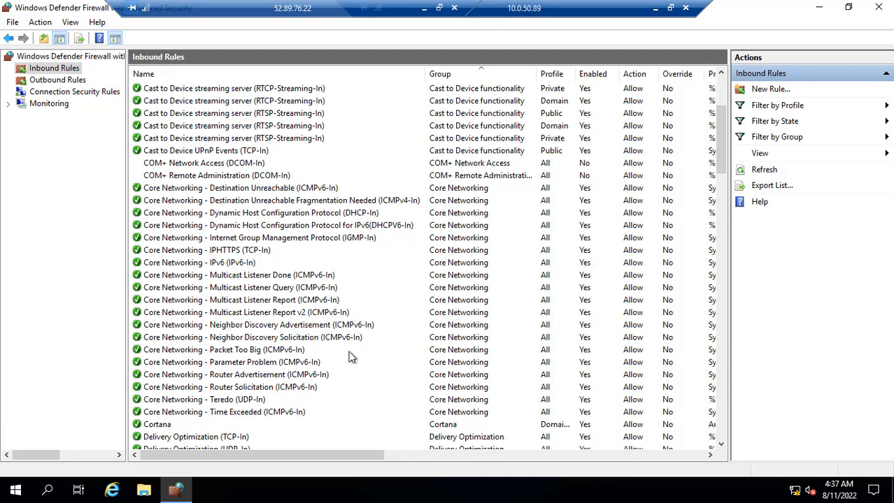
{"action": "scroll", "coordinate": [352, 357], "scroll_direction": "down", "scroll_amount": 2}
{"action": "scroll", "coordinate": [352, 357], "scroll_direction": "down", "scroll_amount": 2}
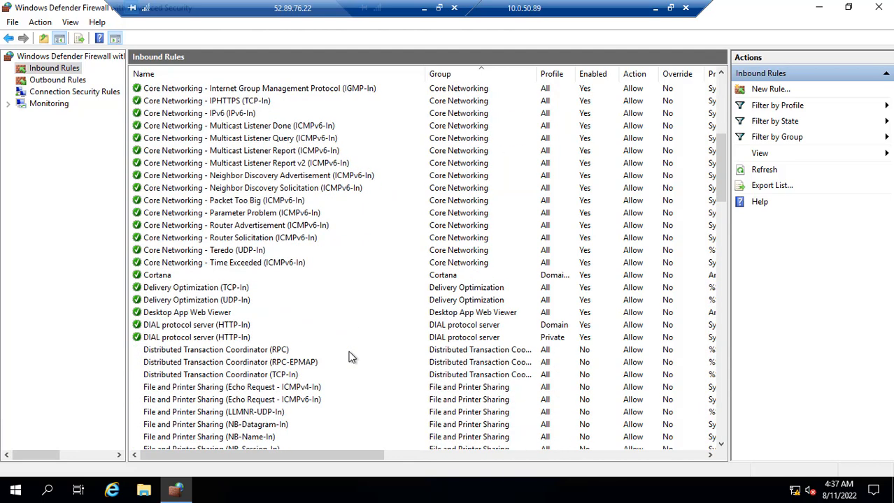
{"action": "left_click", "coordinate": [273, 388]}
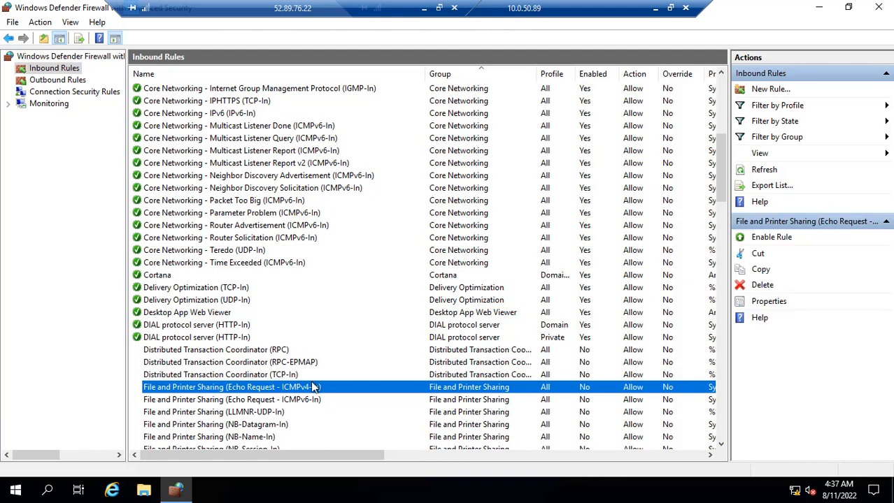
{"action": "scroll", "coordinate": [407, 378], "scroll_direction": "down", "scroll_amount": 2}
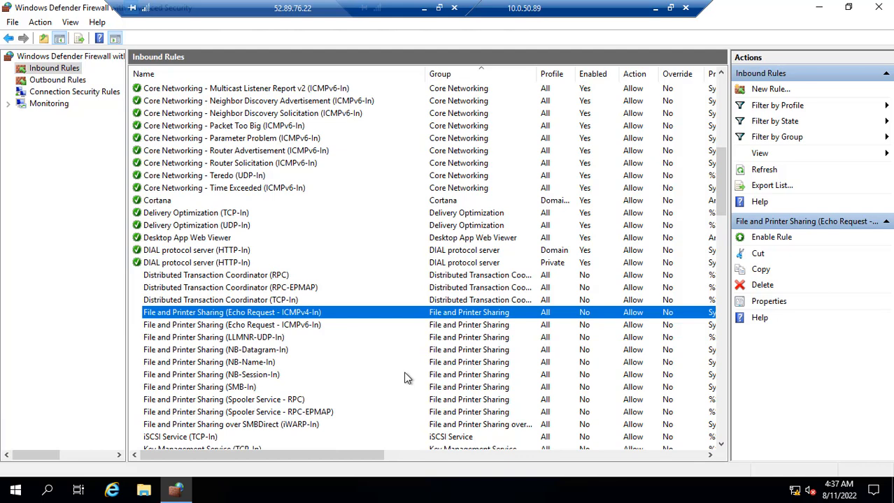
{"action": "right_click", "coordinate": [300, 316]}
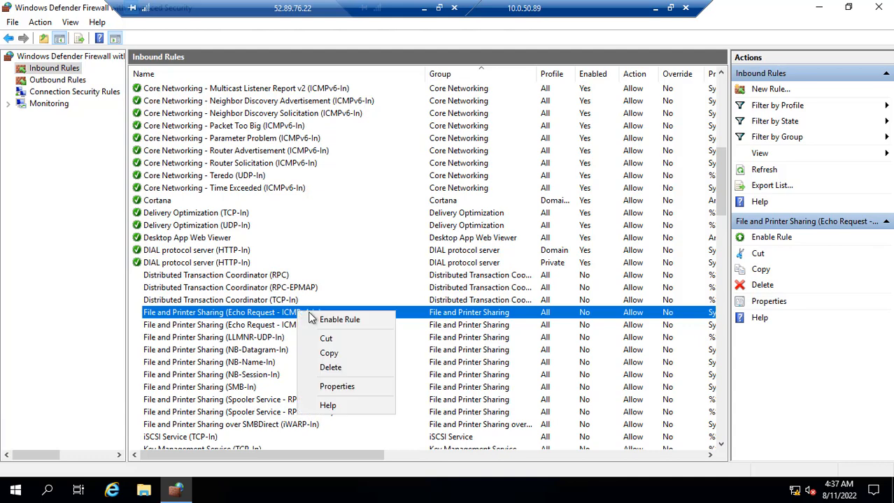
{"action": "left_click", "coordinate": [346, 320]}
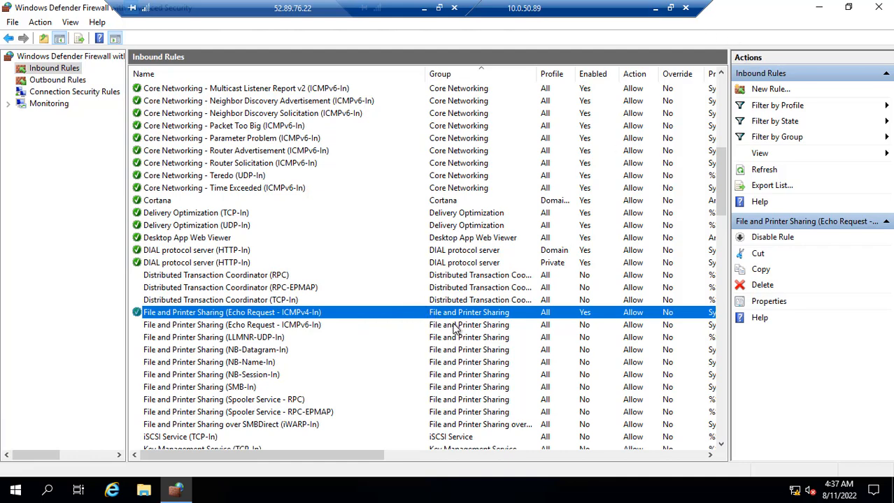
Look through the remaining inbound rules down to the end of the list.
{"action": "scroll", "coordinate": [454, 327], "scroll_direction": "down", "scroll_amount": 2}
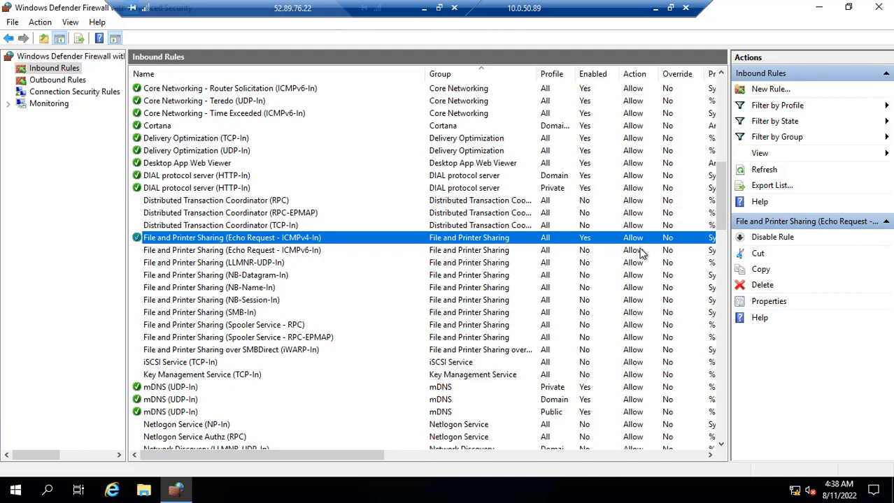
{"action": "scroll", "coordinate": [402, 290], "scroll_direction": "down", "scroll_amount": 3}
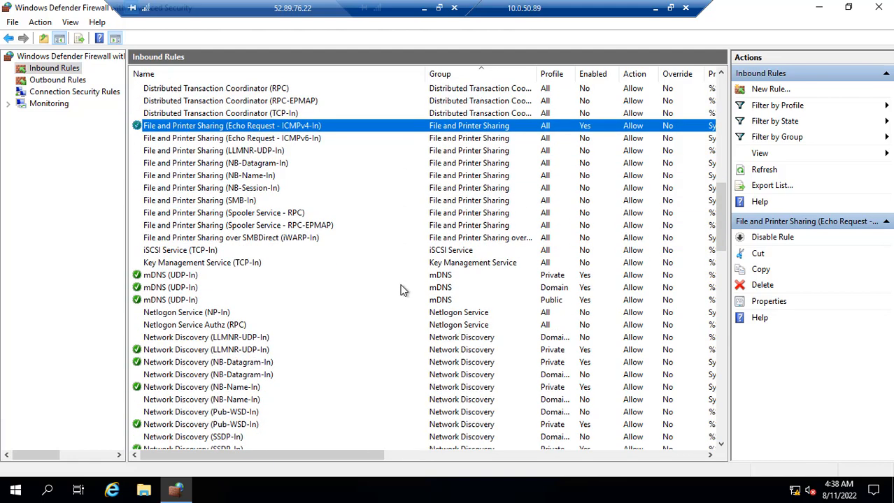
{"action": "scroll", "coordinate": [402, 290], "scroll_direction": "down", "scroll_amount": 2}
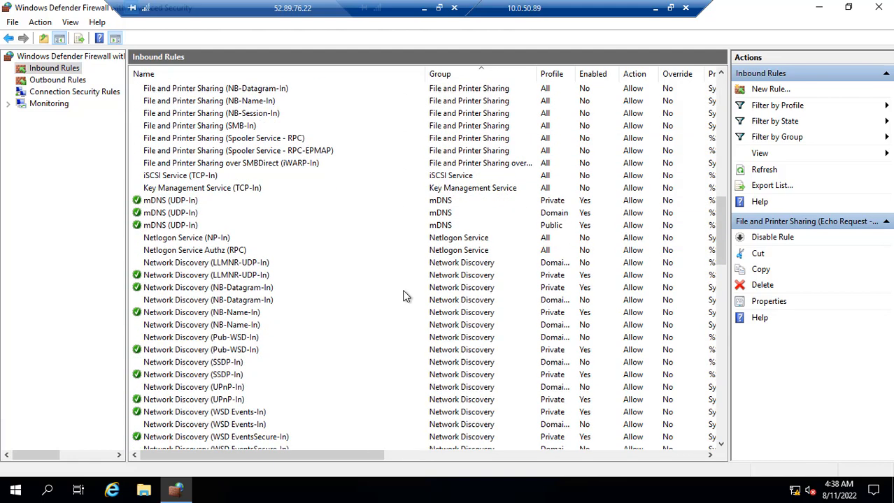
{"action": "scroll", "coordinate": [405, 293], "scroll_direction": "down", "scroll_amount": 4}
{"action": "scroll", "coordinate": [402, 295], "scroll_direction": "down", "scroll_amount": 2}
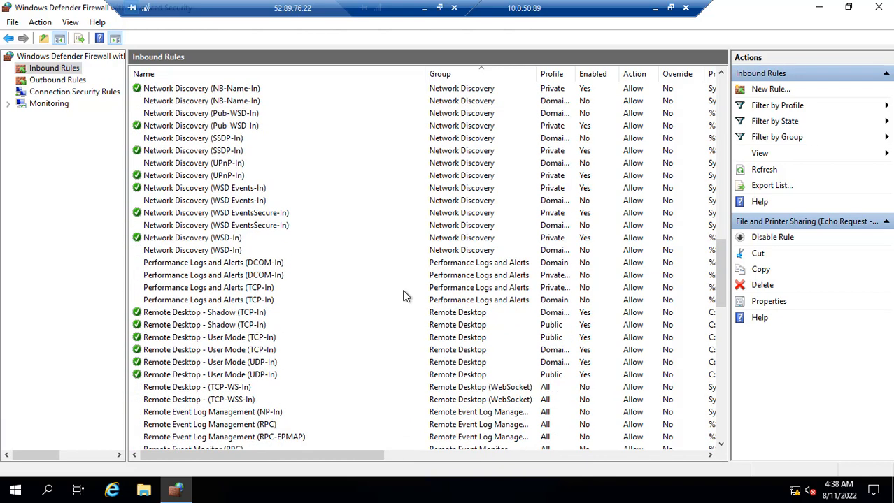
{"action": "scroll", "coordinate": [403, 296], "scroll_direction": "down", "scroll_amount": 3}
{"action": "scroll", "coordinate": [403, 295], "scroll_direction": "down", "scroll_amount": 2}
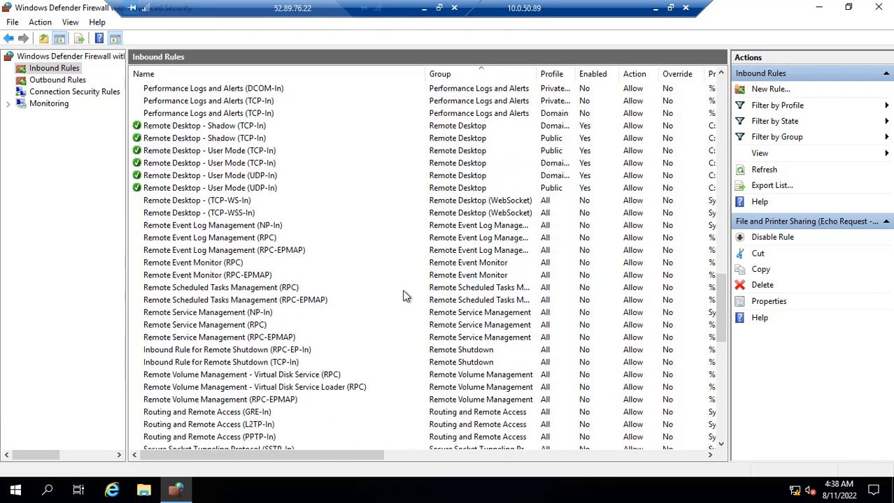
{"action": "scroll", "coordinate": [403, 295], "scroll_direction": "down", "scroll_amount": 7}
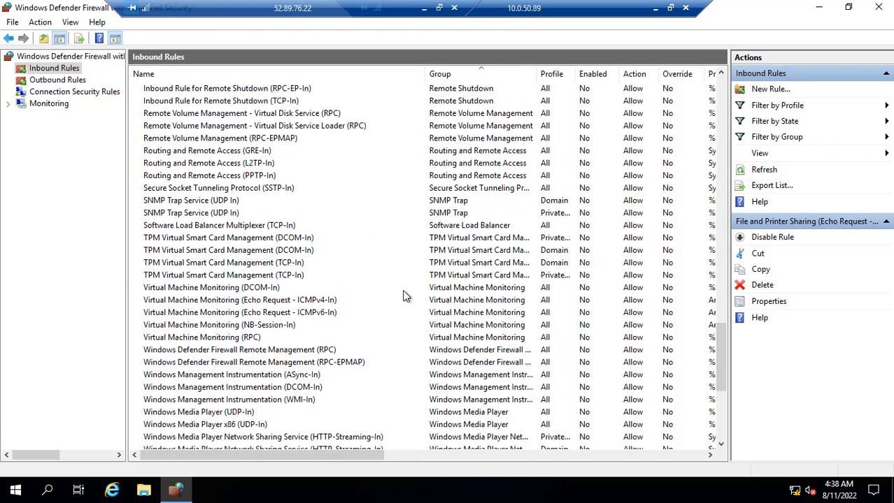
{"action": "scroll", "coordinate": [430, 323], "scroll_direction": "down", "scroll_amount": 3}
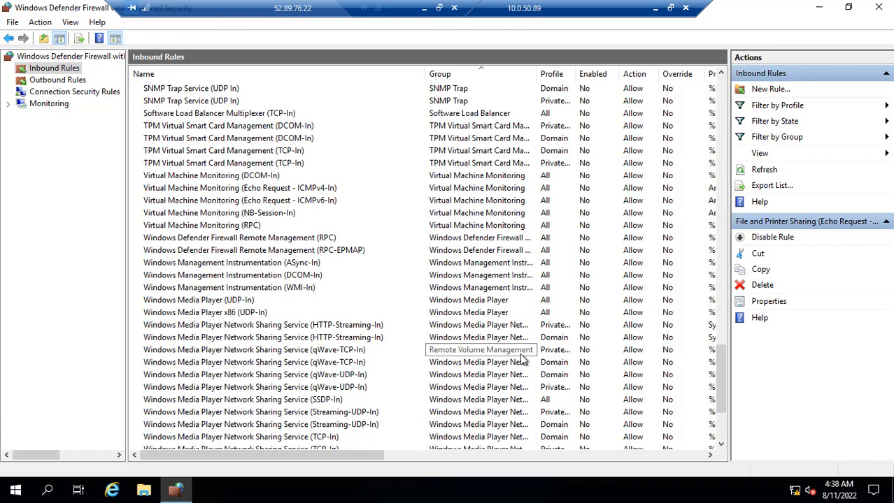
{"action": "scroll", "coordinate": [521, 358], "scroll_direction": "down", "scroll_amount": 3}
{"action": "scroll", "coordinate": [521, 358], "scroll_direction": "down", "scroll_amount": 1}
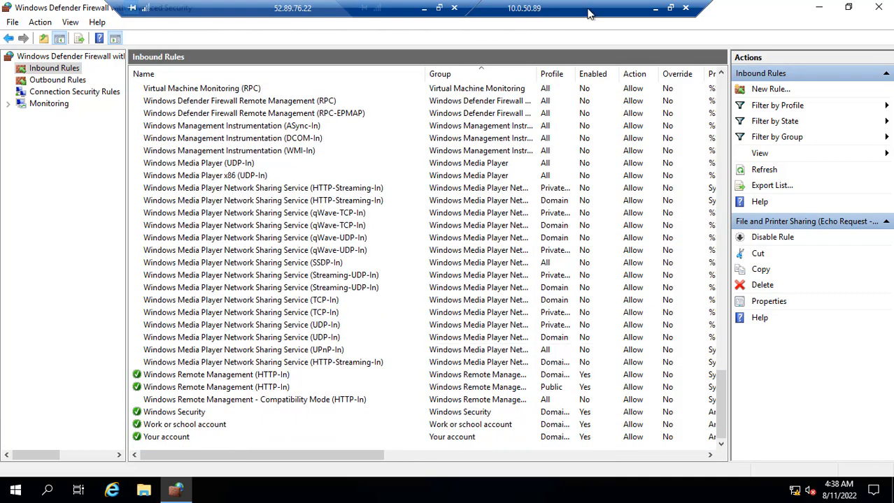
Return to the File and Printer Sharing (Echo Request - ICMPv4-In) rule, review its general properties and close them.
{"action": "scroll", "coordinate": [545, 260], "scroll_direction": "up", "scroll_amount": 11}
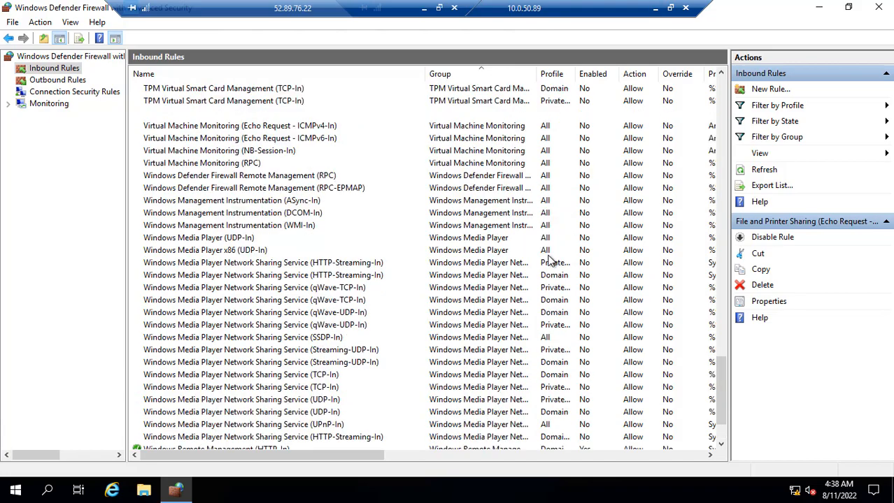
{"action": "scroll", "coordinate": [342, 267], "scroll_direction": "up", "scroll_amount": 13}
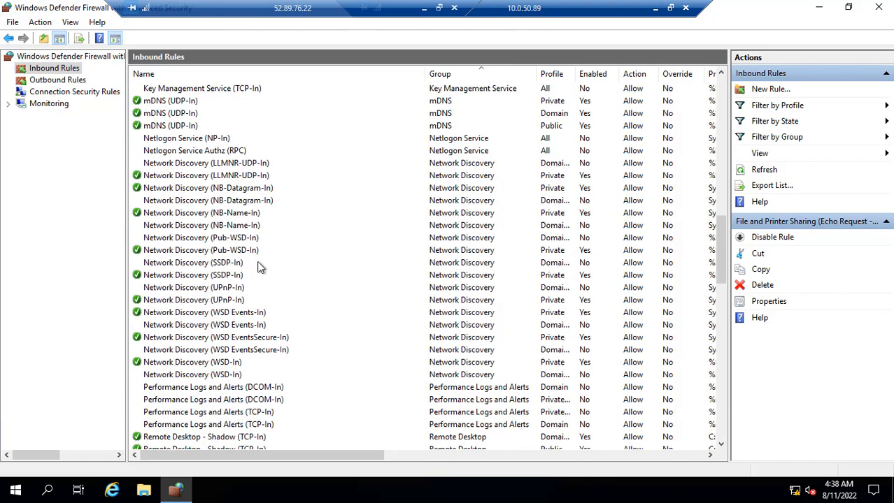
{"action": "scroll", "coordinate": [262, 268], "scroll_direction": "up", "scroll_amount": 8}
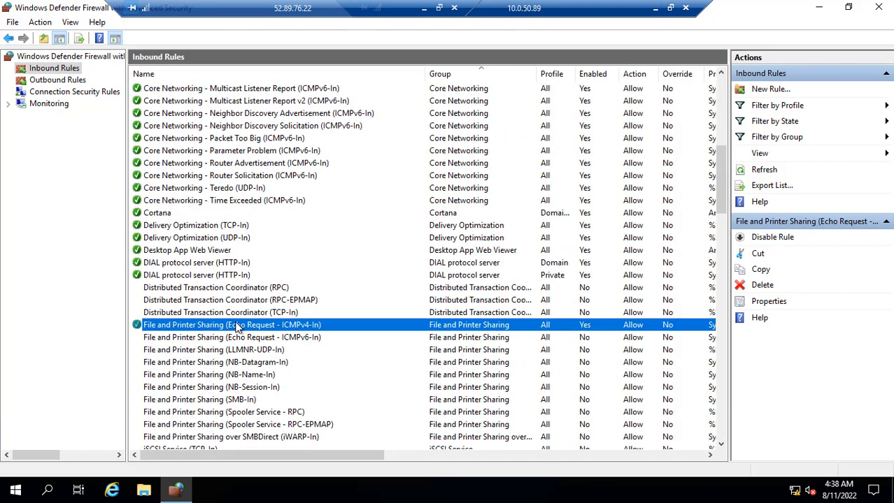
{"action": "double_click", "coordinate": [238, 326]}
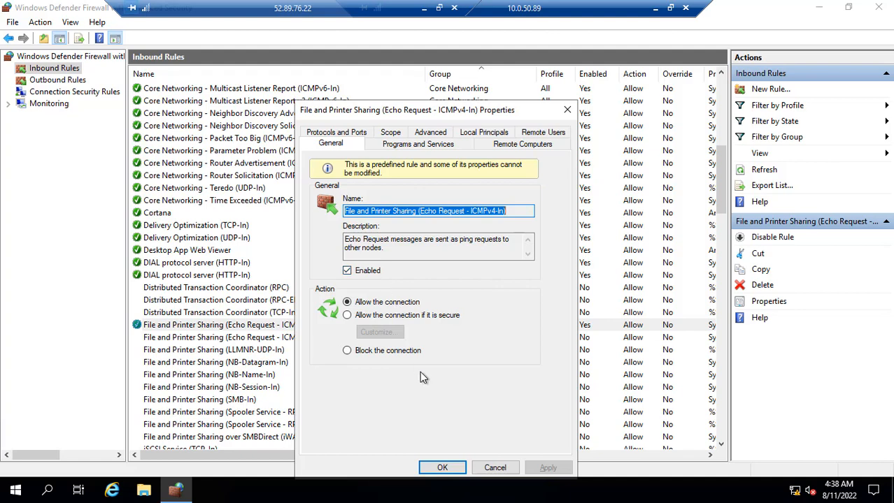
{"action": "left_click", "coordinate": [443, 468]}
Switch to the testwin session and start a continuous ping again with ping 10.0.50.89 -t.
{"action": "left_click", "coordinate": [654, 10]}
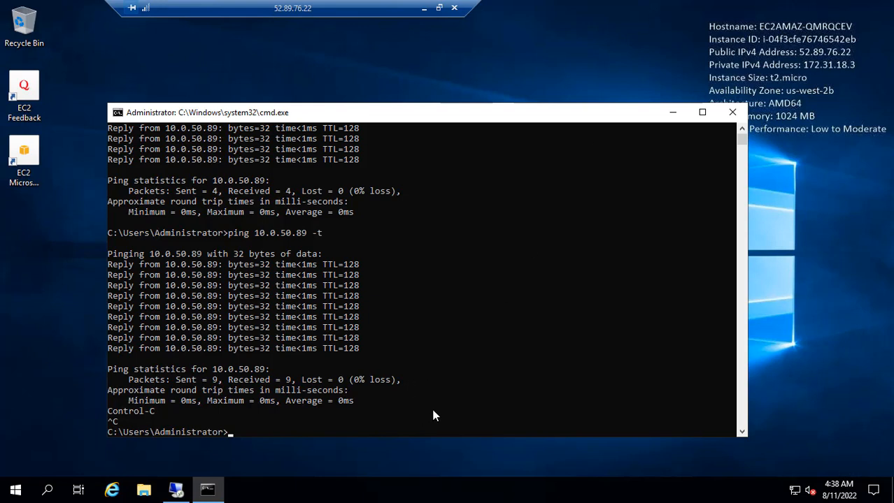
{"action": "key", "text": "Up"}
{"action": "key", "text": "Return"}
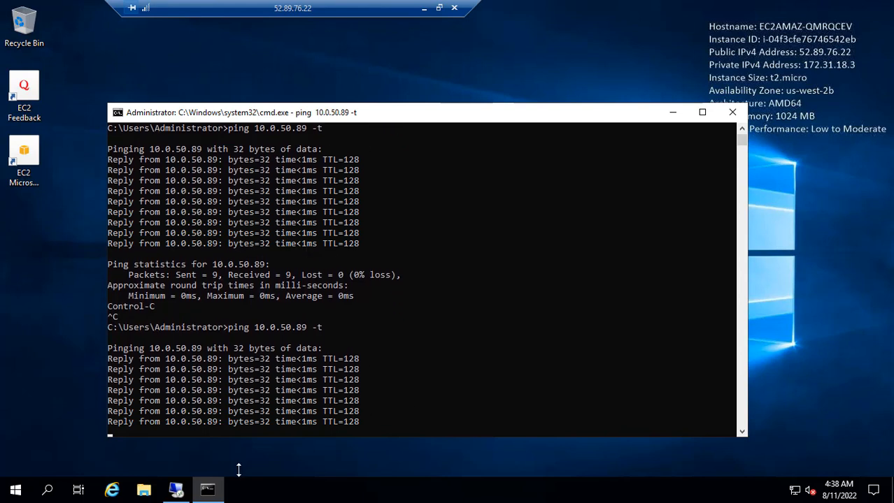
Disable the Echo Request - ICMPv4-In rule in the 10.0.50.89 session, check the running ping in testwin, and return to the firewall rules.
{"action": "left_click", "coordinate": [176, 490]}
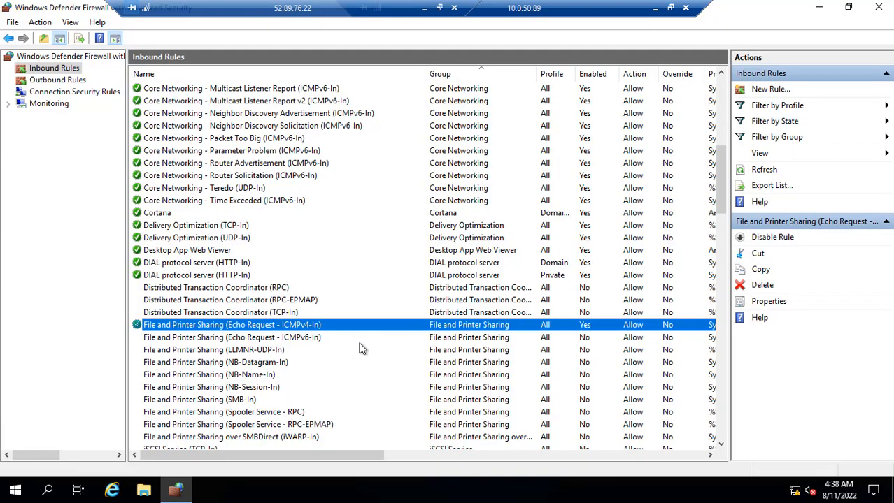
{"action": "right_click", "coordinate": [331, 322]}
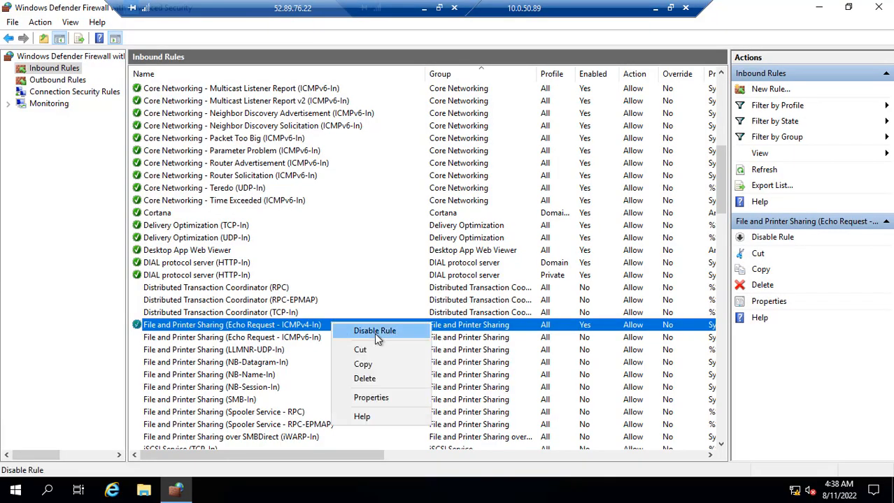
{"action": "left_click", "coordinate": [374, 331]}
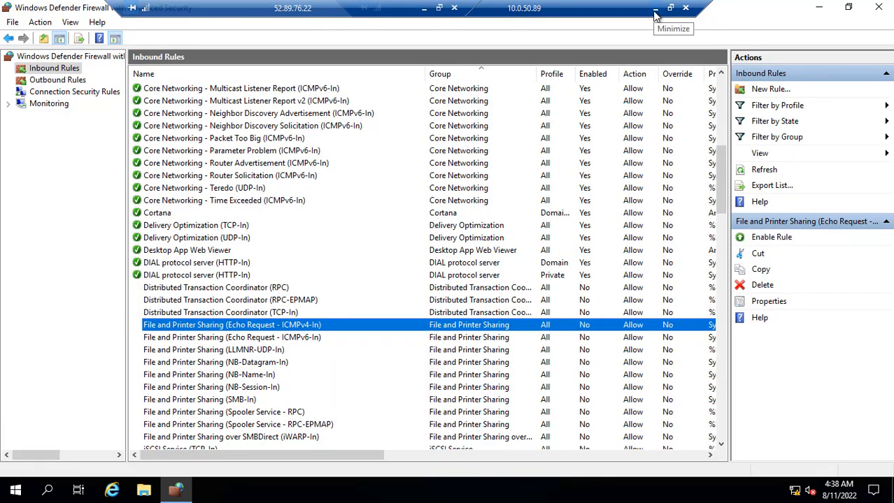
{"action": "left_click", "coordinate": [655, 10]}
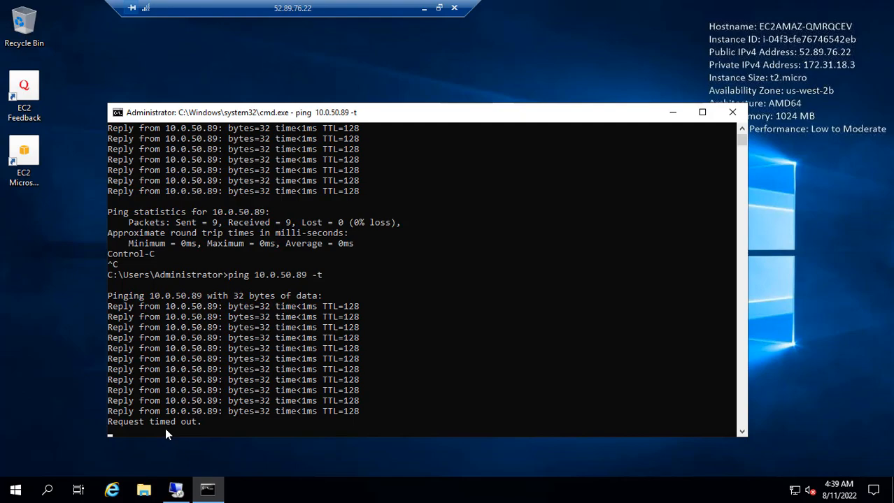
{"action": "left_click", "coordinate": [176, 490]}
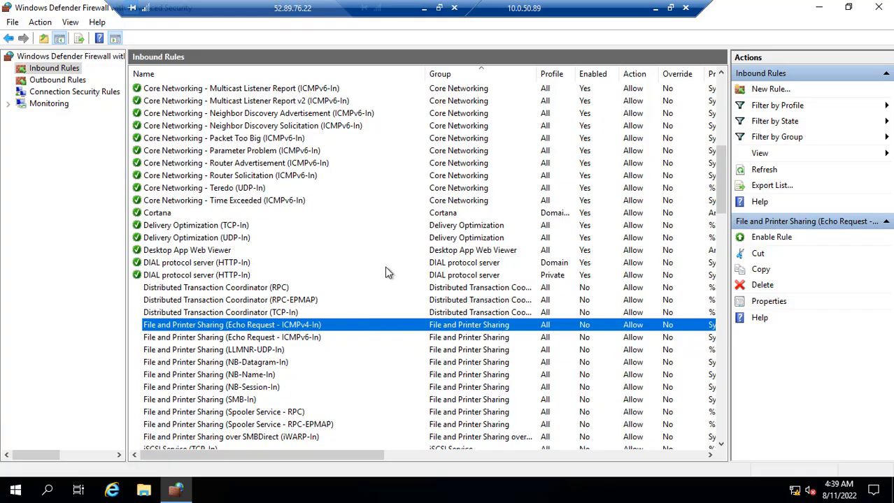
Enable the File and Printer Sharing (Echo Request - ICMPv4-In) inbound rule and return to testwin to check the running ping.
{"action": "right_click", "coordinate": [294, 327]}
{"action": "left_click", "coordinate": [334, 336]}
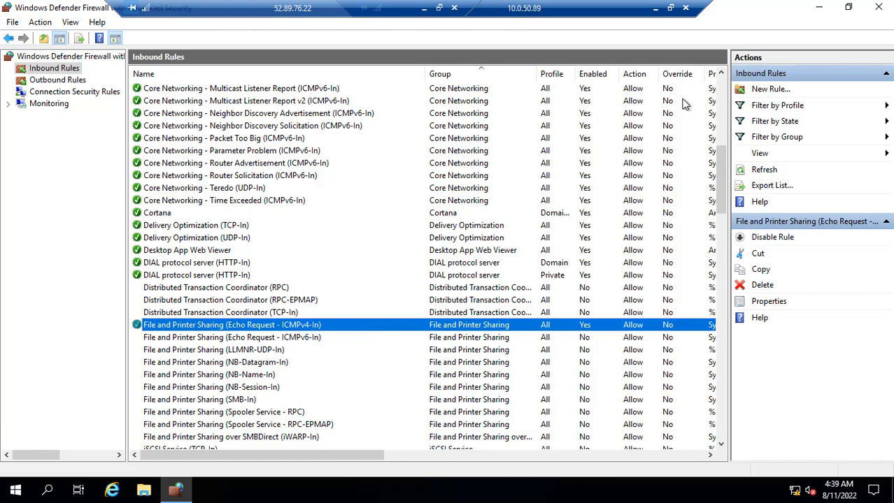
{"action": "left_click", "coordinate": [655, 9]}
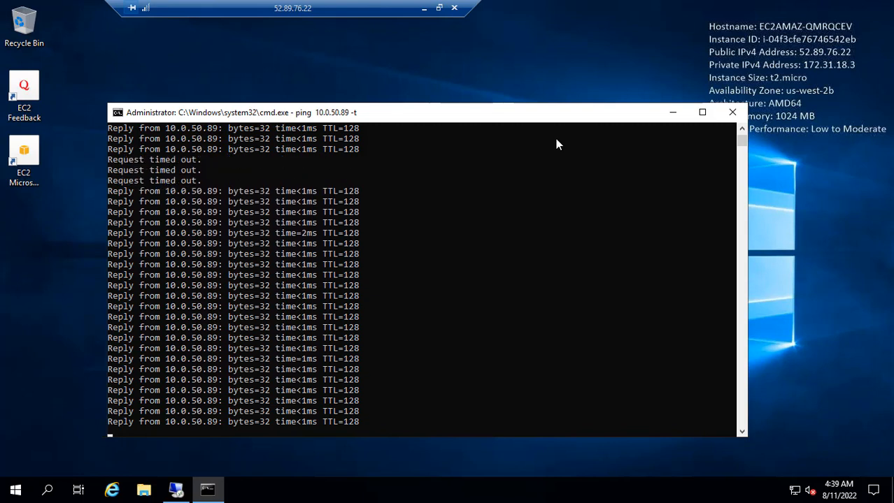
Close the command window running the ping in testwin and minimize the 52.89.76.22 remote session.
{"action": "left_click", "coordinate": [729, 113]}
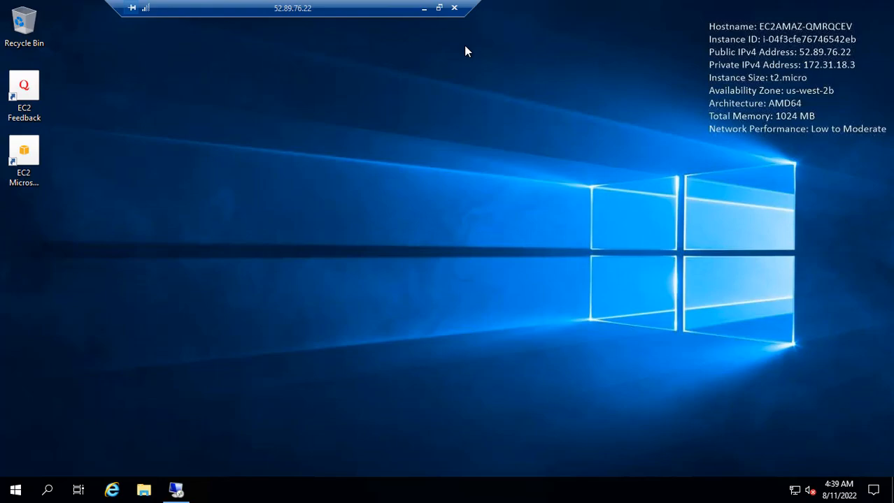
{"action": "left_click", "coordinate": [424, 8]}
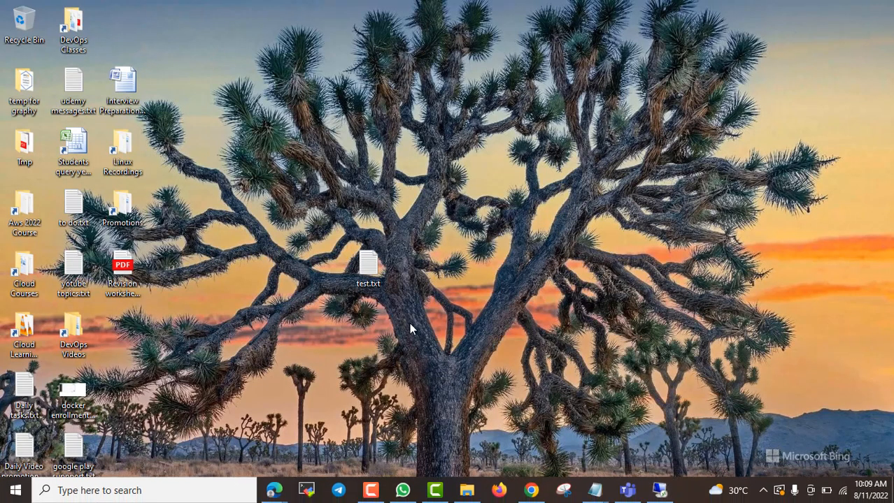
Switch to the Content store window in Edge and open the AWS SAA03 Self Learning Course (Hindi) from the courses.
{"action": "mouse_move", "coordinate": [273, 489]}
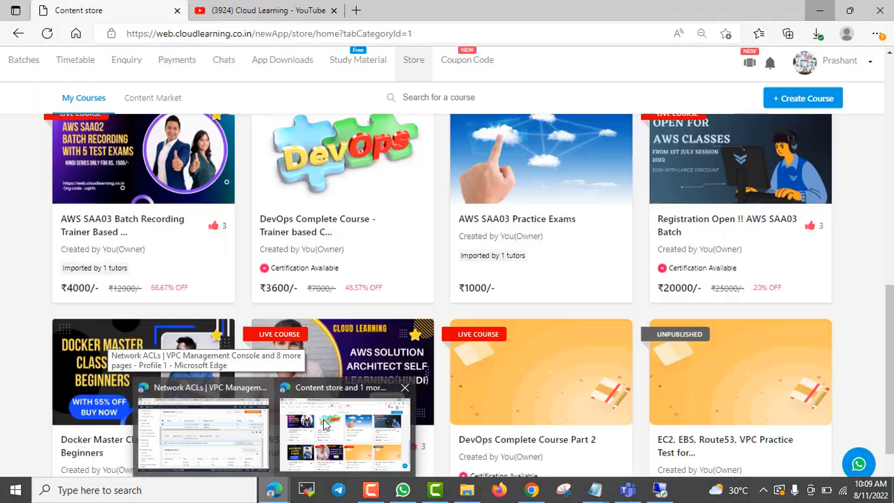
{"action": "left_click", "coordinate": [343, 434]}
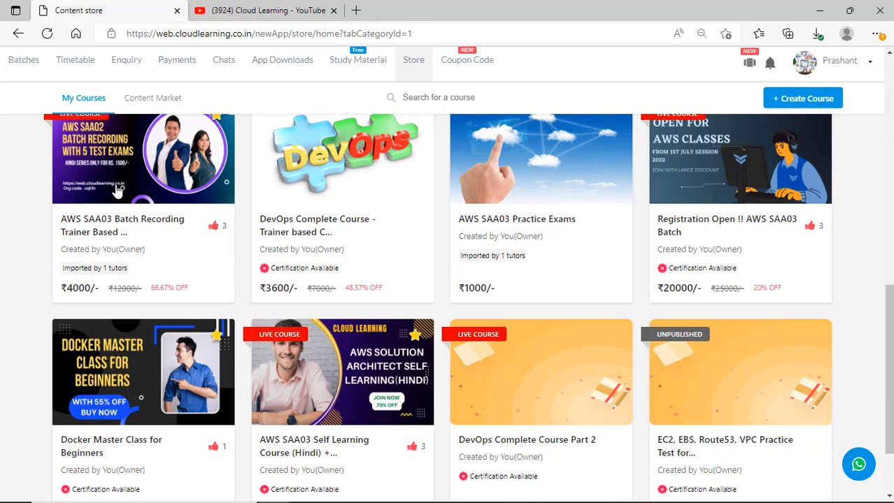
{"action": "scroll", "coordinate": [455, 324], "scroll_direction": "up", "scroll_amount": 1}
{"action": "scroll", "coordinate": [454, 324], "scroll_direction": "down", "scroll_amount": 3}
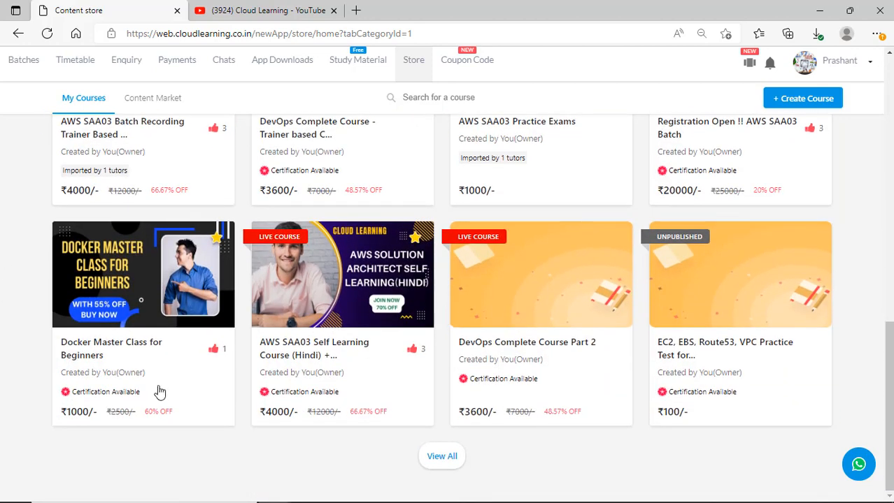
{"action": "left_click", "coordinate": [305, 353]}
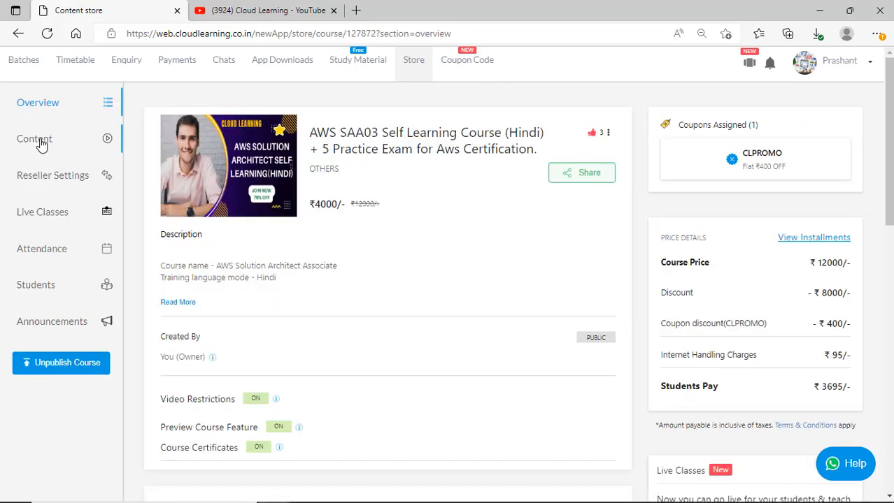
Show the course's content, view the Introduction to Cloud Computing and AWS folder, and go back to the content list.
{"action": "left_click", "coordinate": [41, 141]}
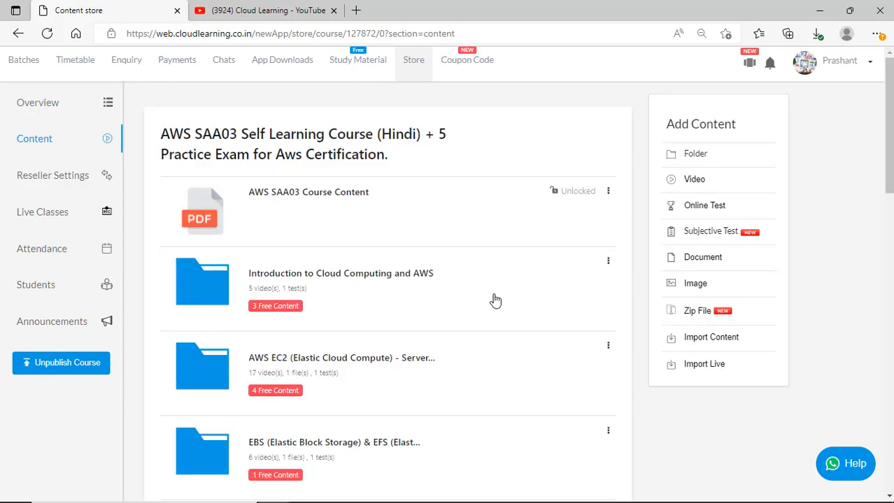
{"action": "left_click", "coordinate": [449, 291]}
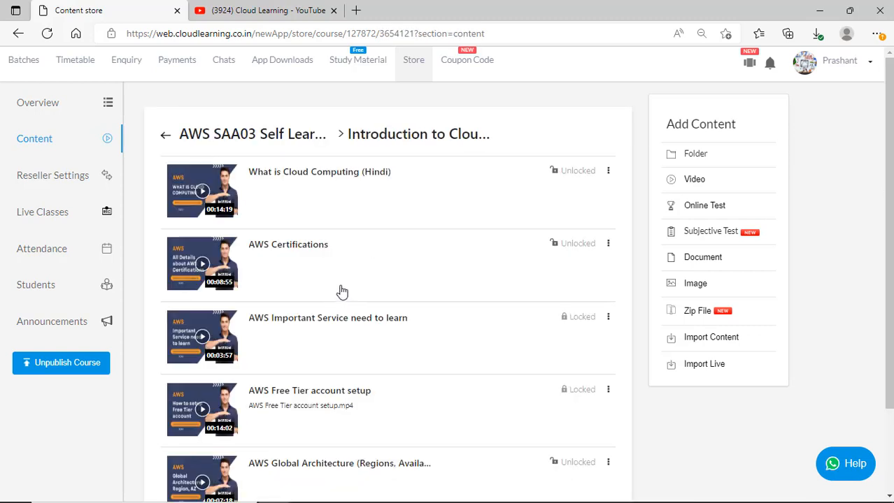
{"action": "left_click", "coordinate": [19, 34]}
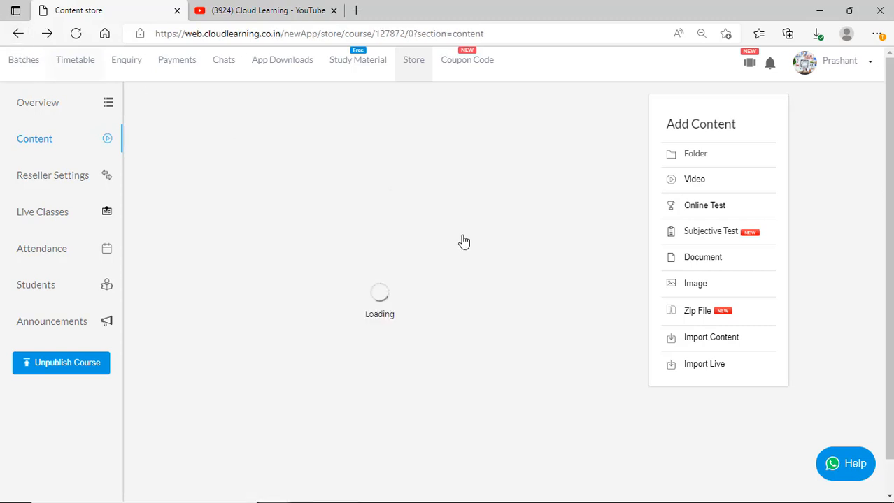
Open the AWS EC2 (Elastic Cloud Compute) folder and look through its videos, review test and lab document.
{"action": "left_click", "coordinate": [372, 363]}
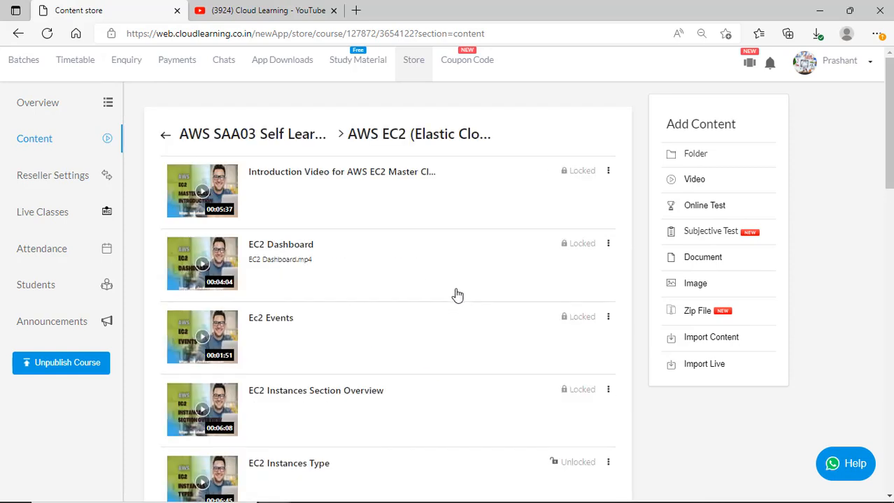
{"action": "scroll", "coordinate": [389, 293], "scroll_direction": "down", "scroll_amount": 2}
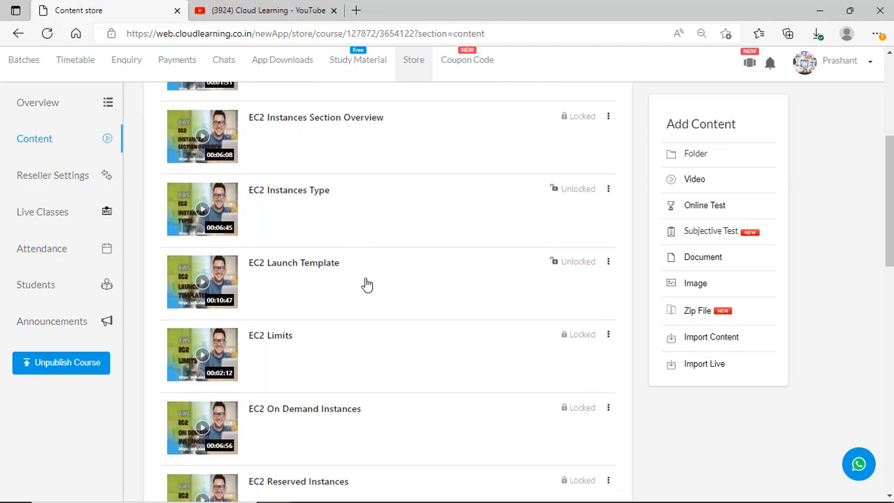
{"action": "scroll", "coordinate": [372, 304], "scroll_direction": "down", "scroll_amount": 2}
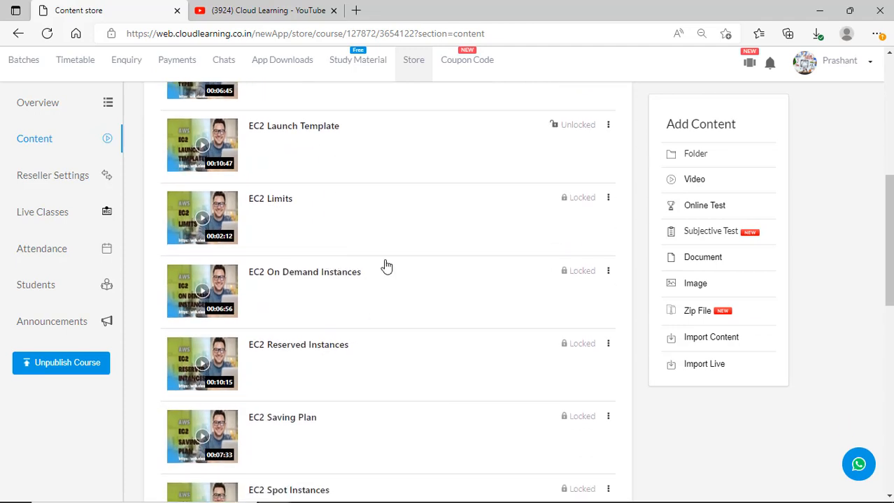
{"action": "scroll", "coordinate": [340, 314], "scroll_direction": "down", "scroll_amount": 1}
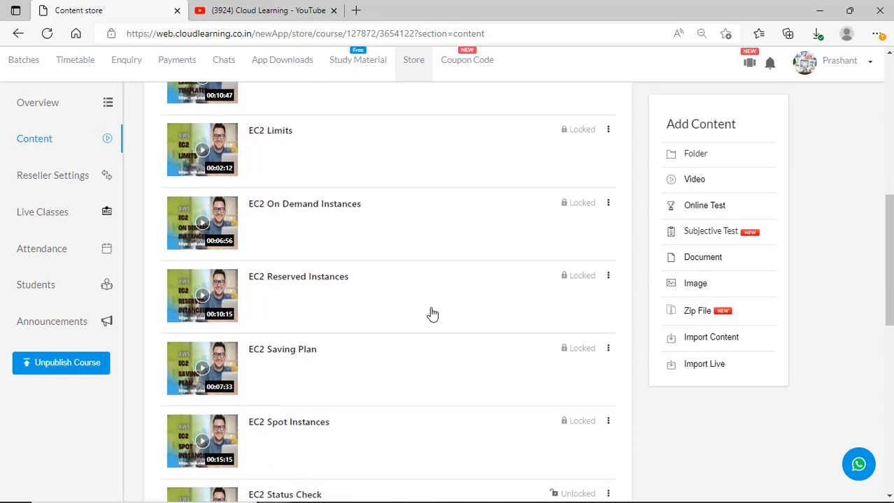
{"action": "scroll", "coordinate": [433, 314], "scroll_direction": "up", "scroll_amount": 7}
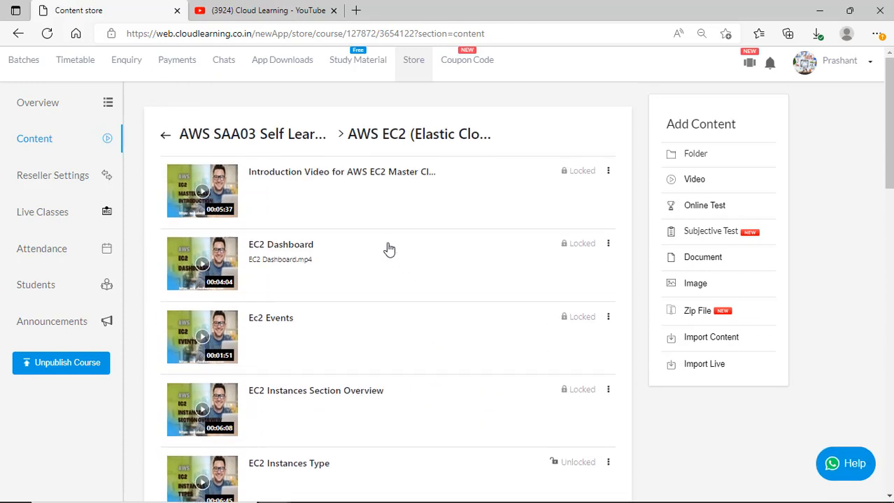
{"action": "scroll", "coordinate": [389, 249], "scroll_direction": "down", "scroll_amount": 5}
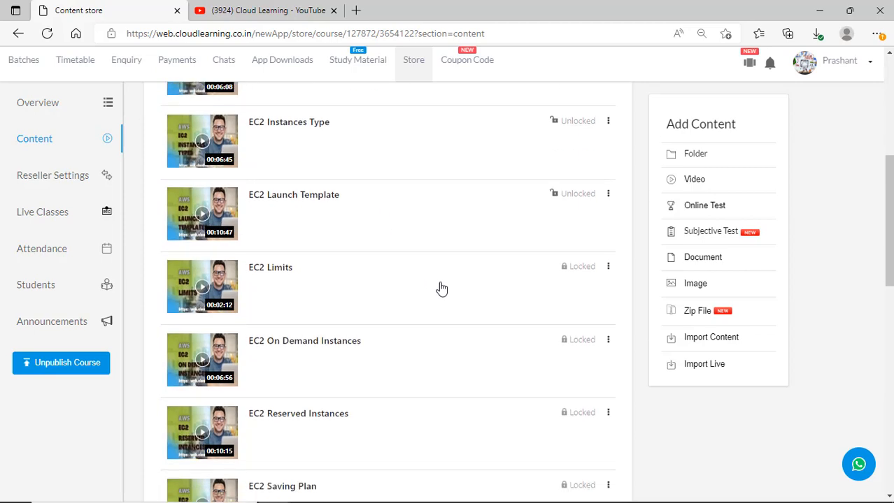
{"action": "scroll", "coordinate": [440, 289], "scroll_direction": "down", "scroll_amount": 10}
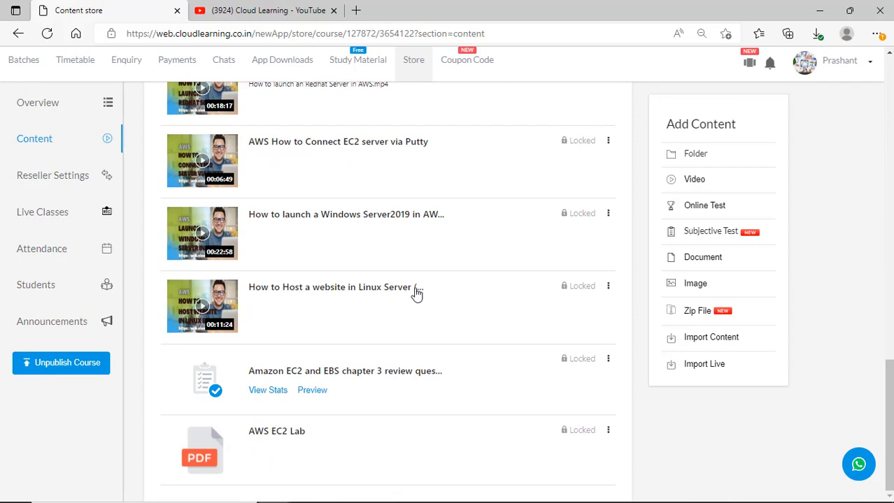
{"action": "scroll", "coordinate": [381, 275], "scroll_direction": "up", "scroll_amount": 5}
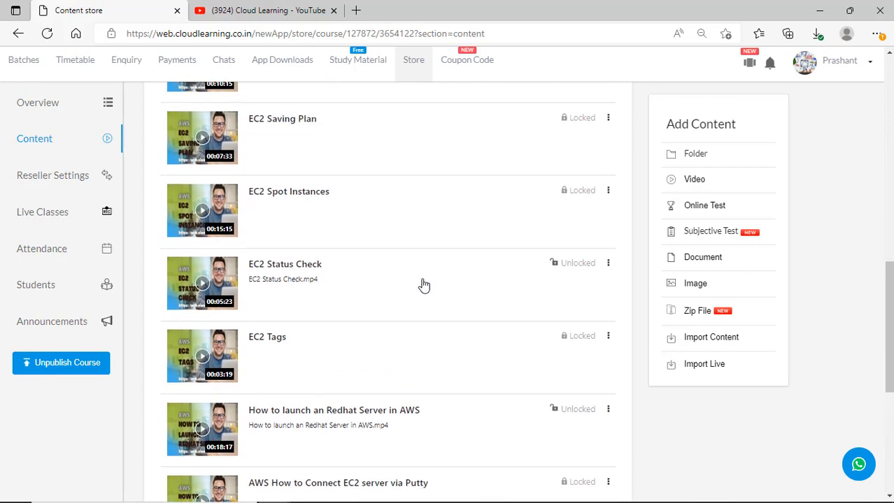
{"action": "scroll", "coordinate": [476, 209], "scroll_direction": "up", "scroll_amount": 5}
{"action": "scroll", "coordinate": [523, 255], "scroll_direction": "up", "scroll_amount": 5}
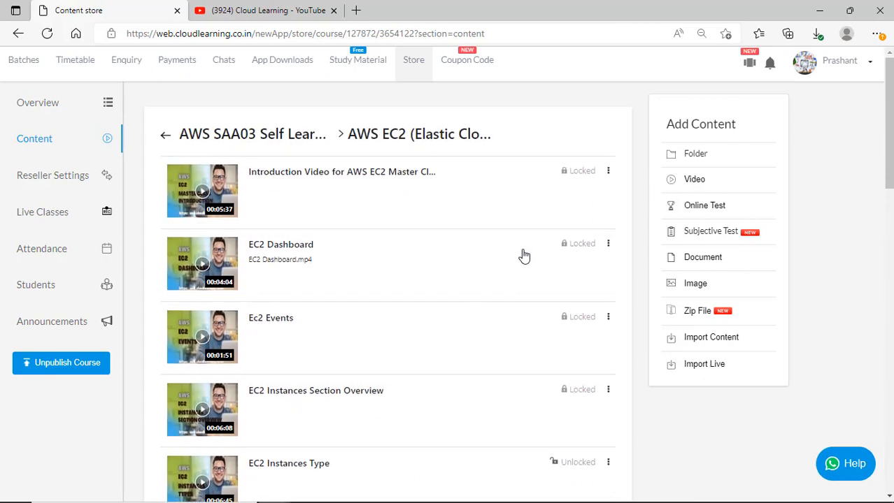
Return to the course's content list and look through its folders.
{"action": "left_click", "coordinate": [166, 137]}
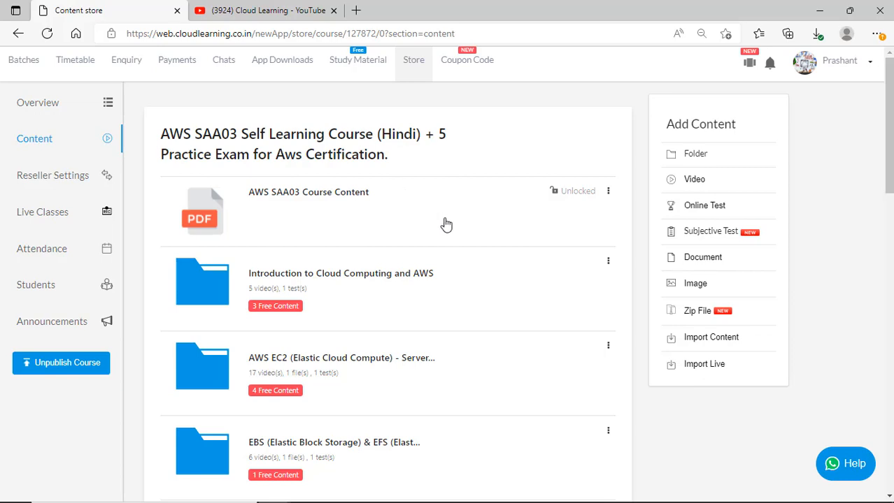
{"action": "scroll", "coordinate": [419, 238], "scroll_direction": "down", "scroll_amount": 4}
{"action": "scroll", "coordinate": [353, 240], "scroll_direction": "up", "scroll_amount": 4}
Go back to the store's My Courses page and look over the listed courses.
{"action": "left_click", "coordinate": [18, 33]}
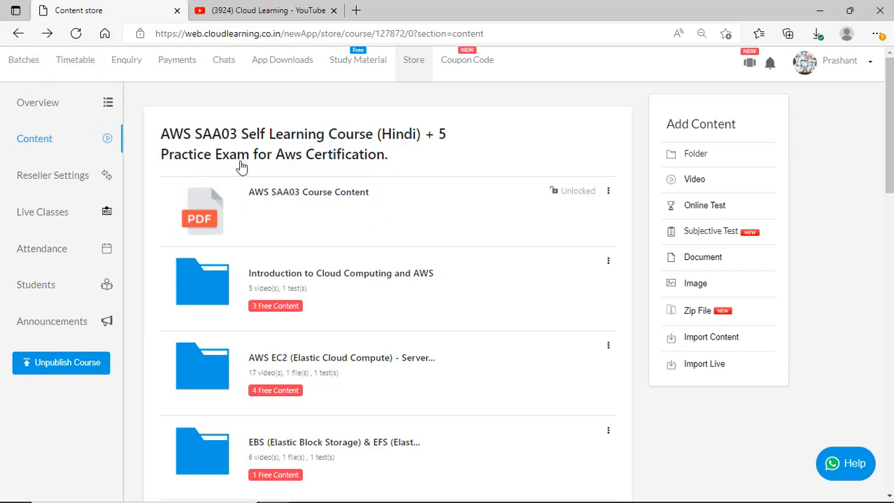
{"action": "left_click", "coordinate": [17, 35]}
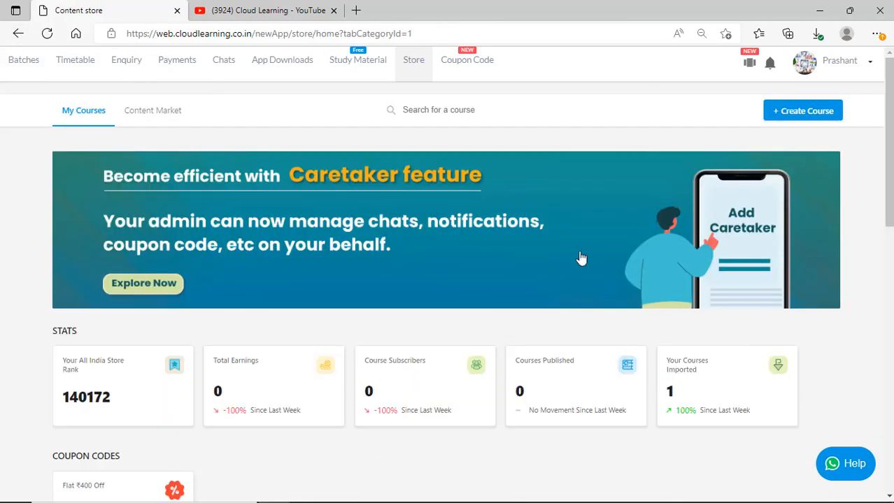
{"action": "scroll", "coordinate": [710, 318], "scroll_direction": "down", "scroll_amount": 8}
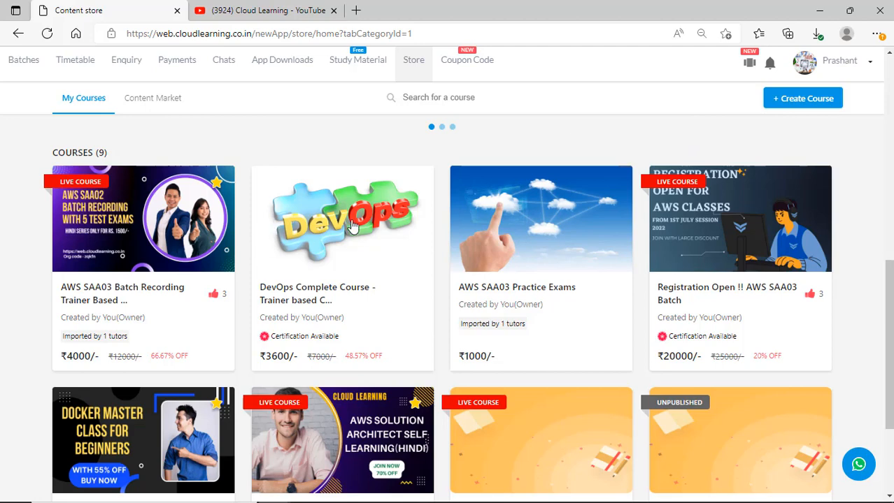
View the Cloud Learning YouTube channel page, return to the Content store page and minimize the browser.
{"action": "left_click", "coordinate": [227, 10]}
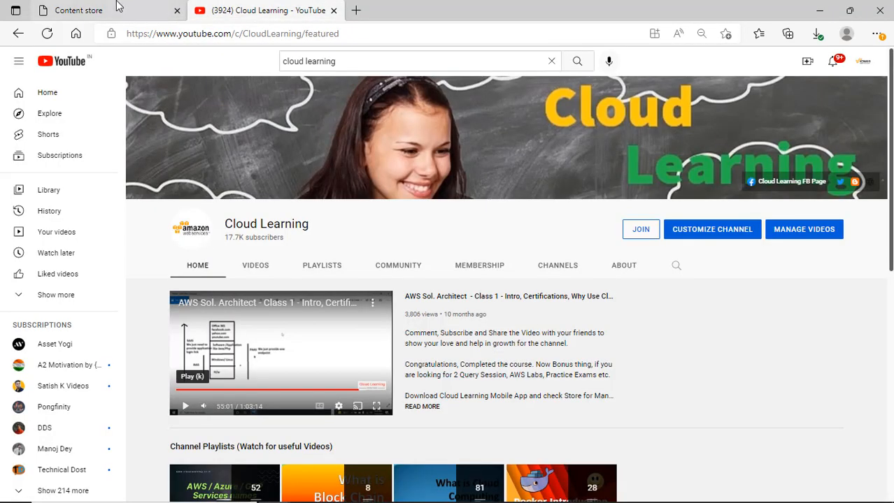
{"action": "left_click", "coordinate": [159, 7]}
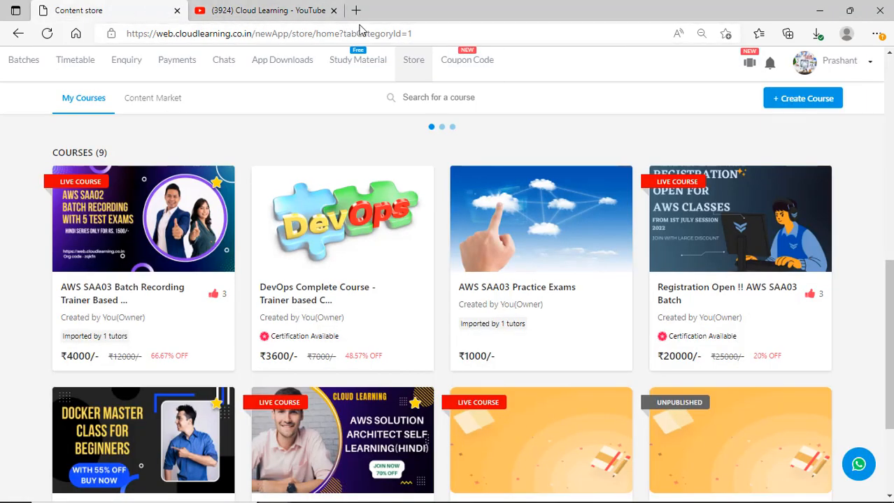
{"action": "left_click", "coordinate": [822, 14]}
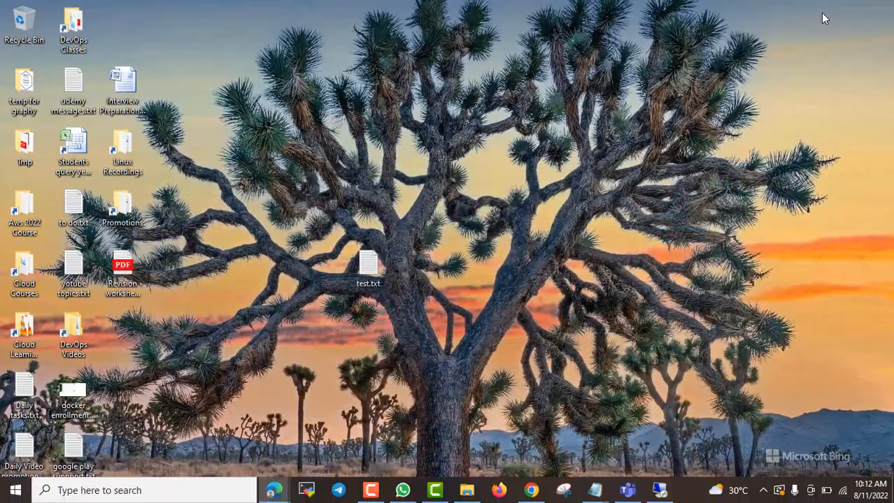